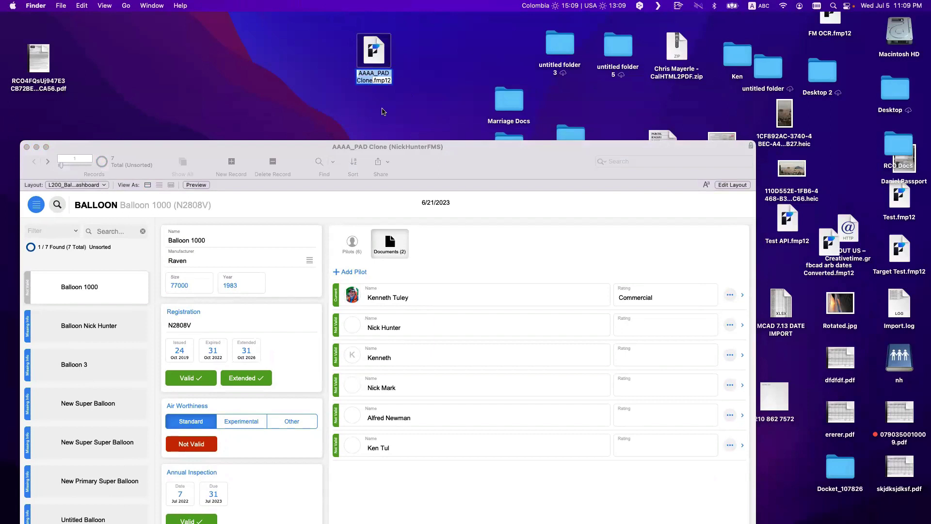
- Rename the cloned database file on the desktop as Documents.fmp12
text(Documen)
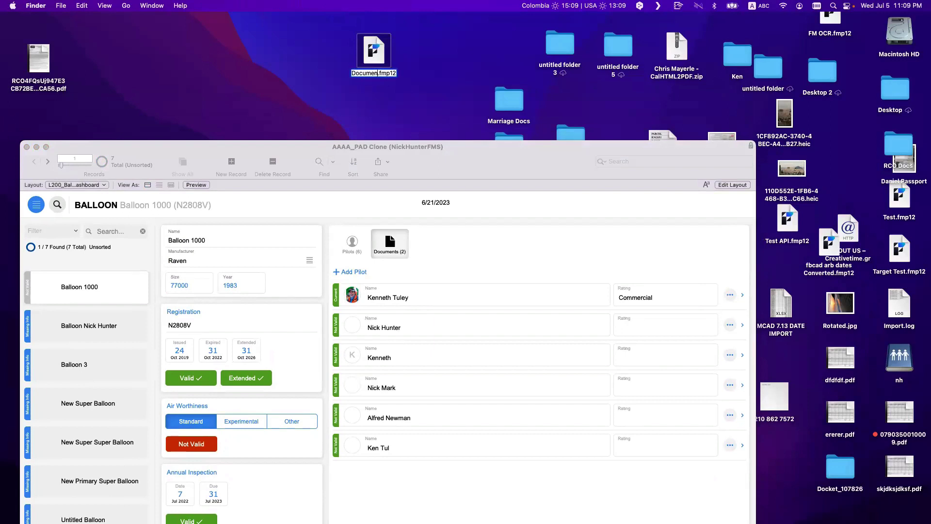
key(BackSpace)
key(BackSpace)
text(ents)
click(407, 117)
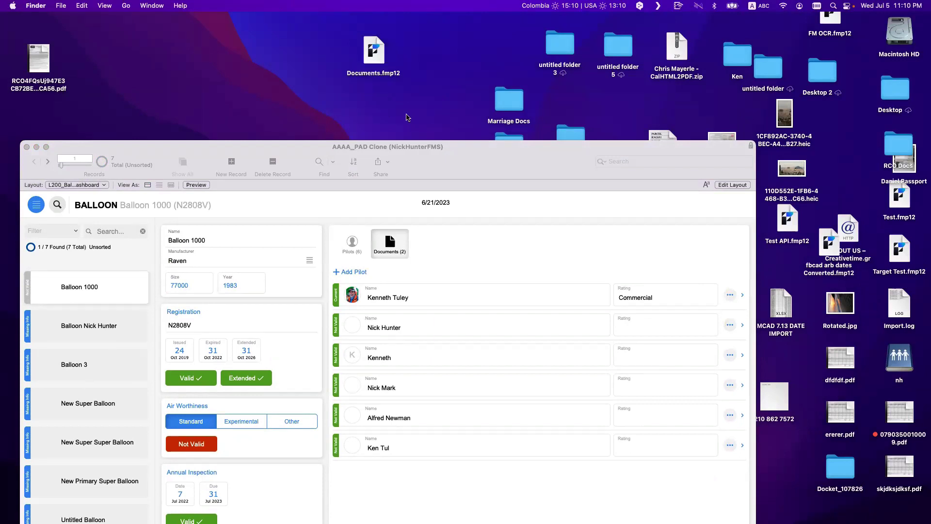
- Switch to FileMaker Pro, start an upload to a host, and sign in to the last favourite server with the saved admin credentials
drag(403, 150, 405, 96)
click(372, 55)
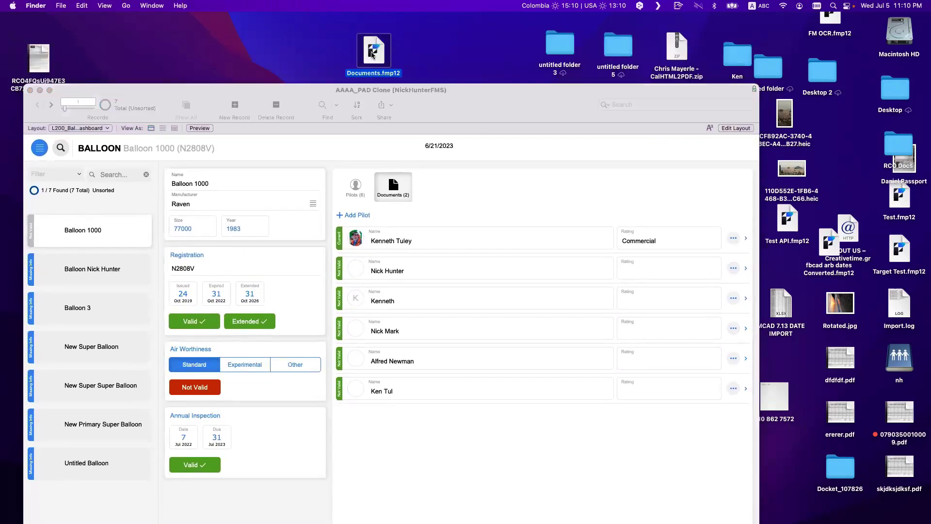
click(404, 95)
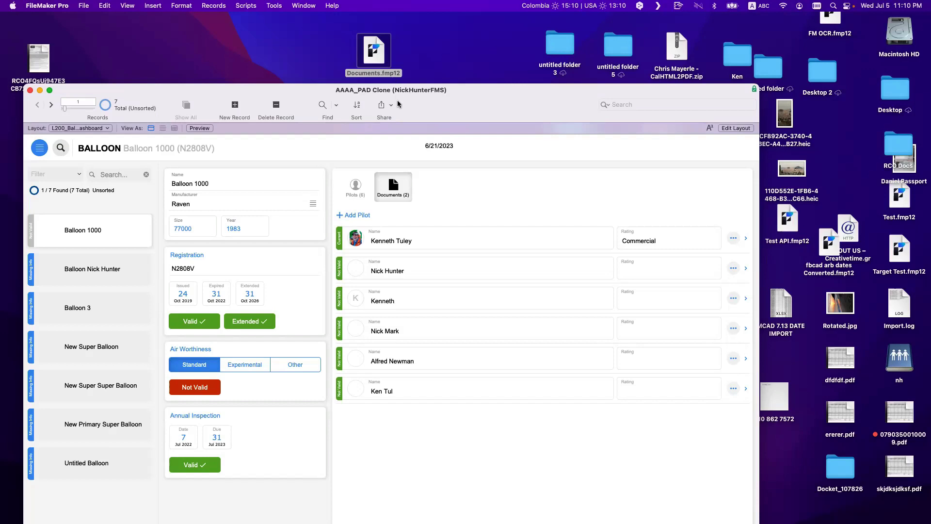
drag(405, 91, 402, 73)
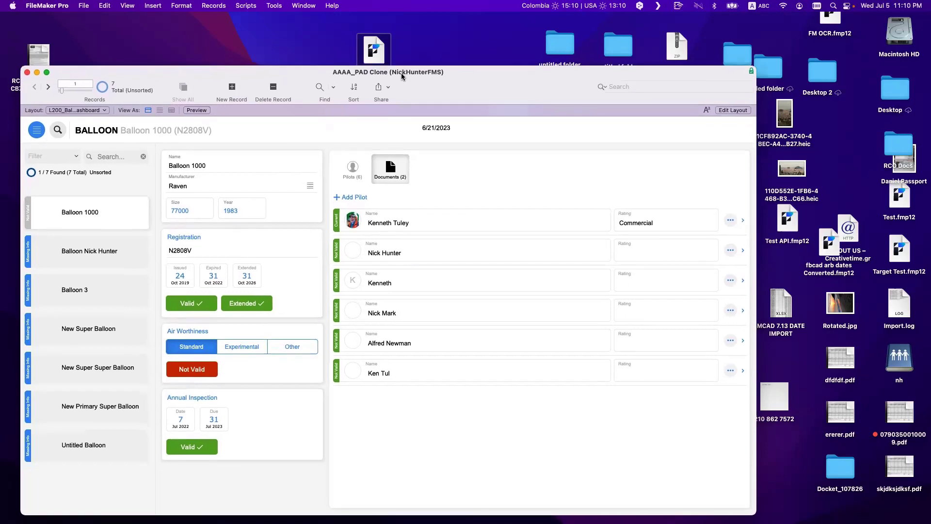
click(86, 5)
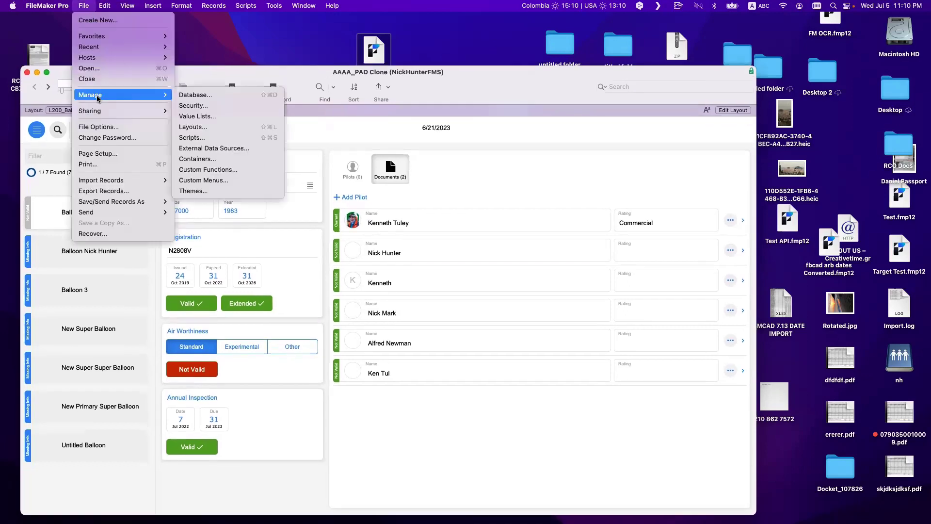
mouse_move(100, 111)
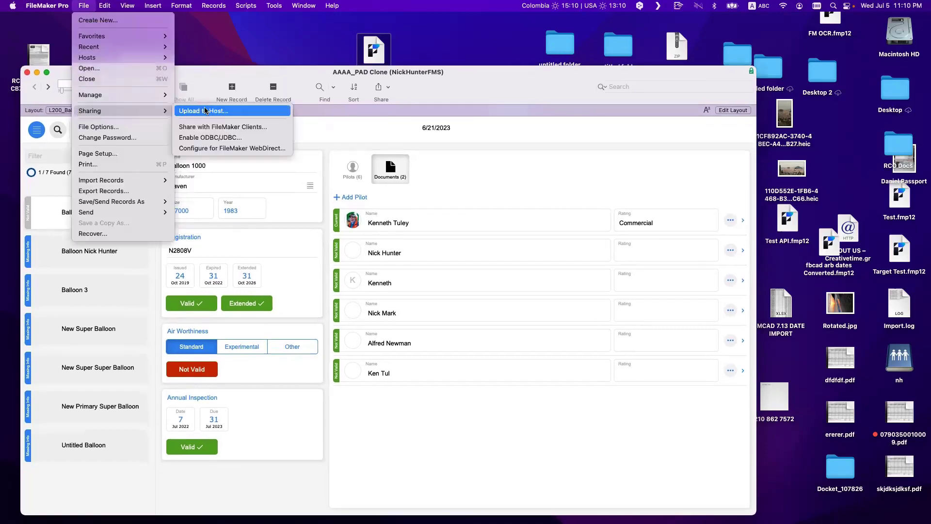
click(199, 109)
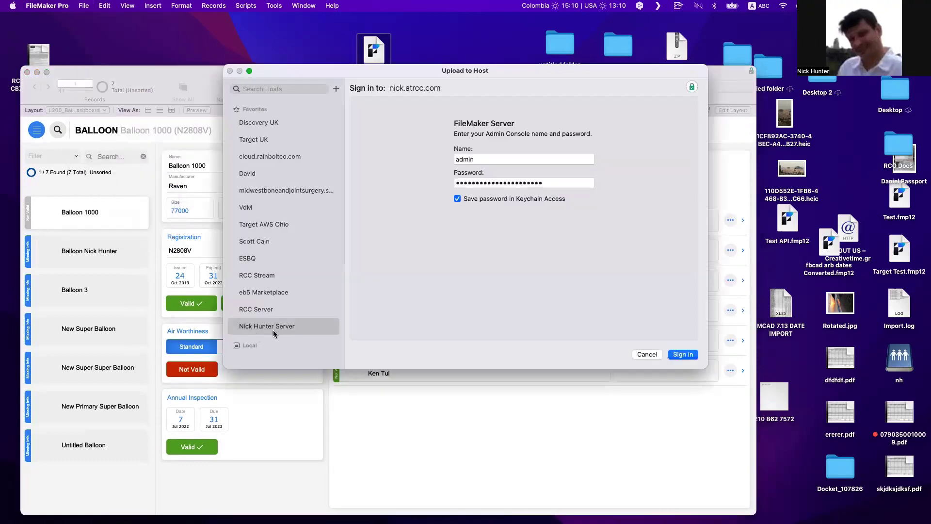
click(683, 355)
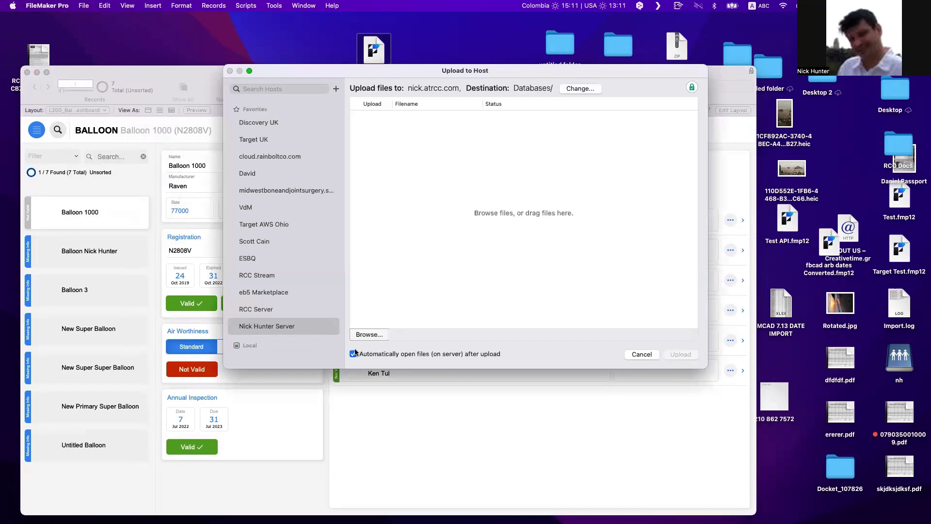
- Upload Documents.fmp12 from the Desktop to the server's Databases folder, with opening in FileMaker Pro after the upload enabled
click(368, 333)
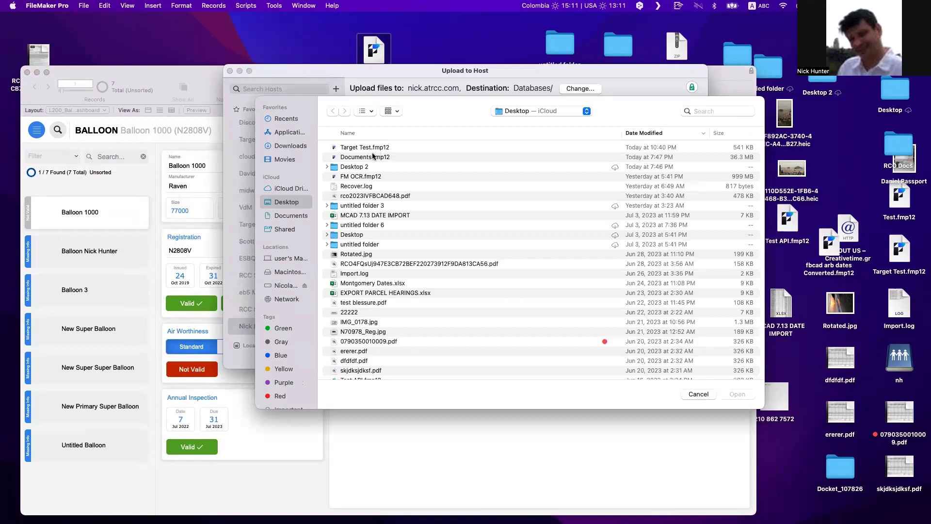
double_click(372, 156)
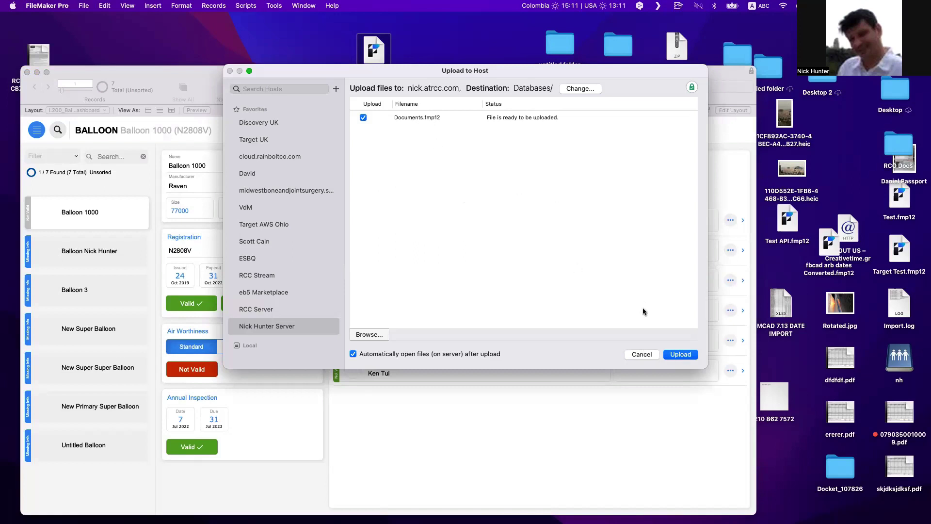
click(674, 355)
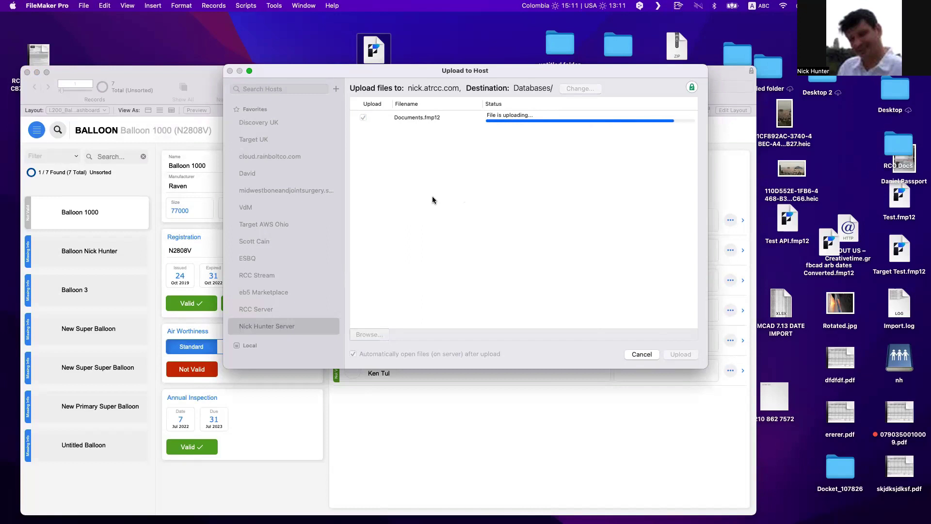
click(589, 118)
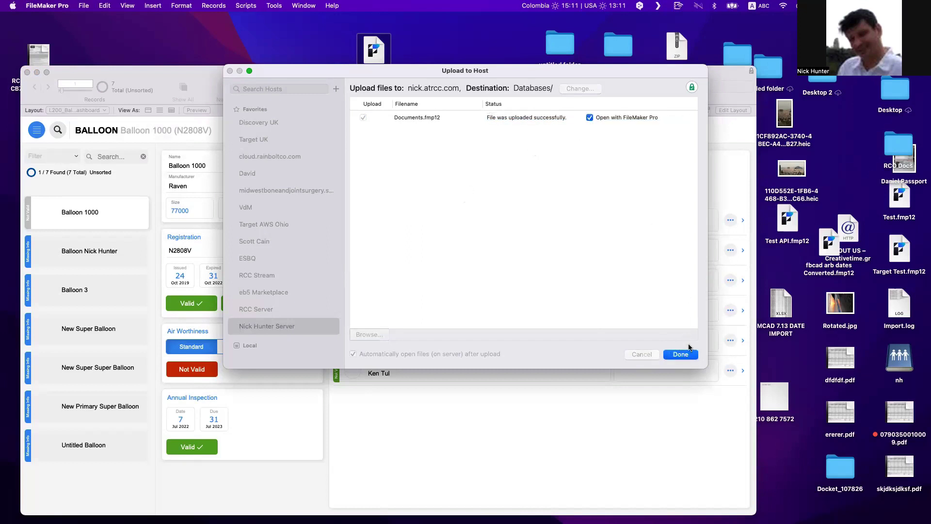
key(Return)
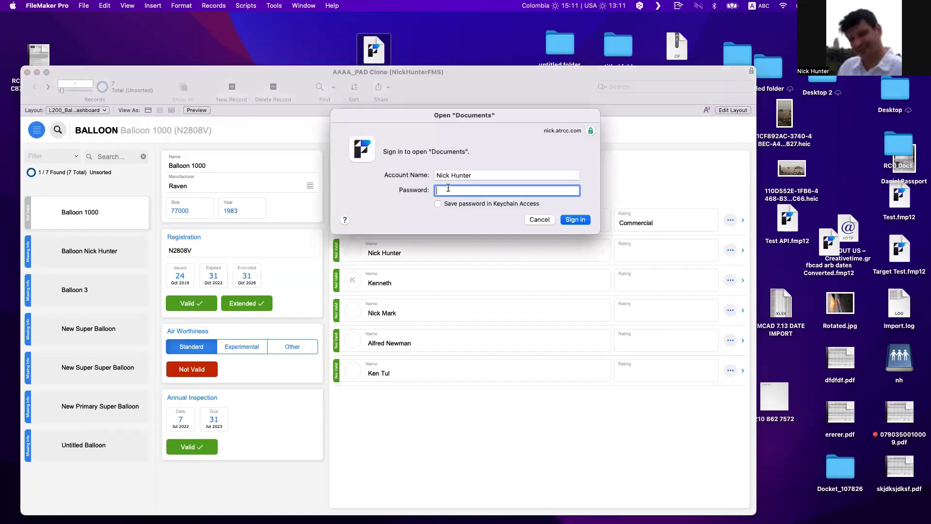
- Sign in to the hosted Documents file with the account password and dismiss its startup alerts
text(*****)
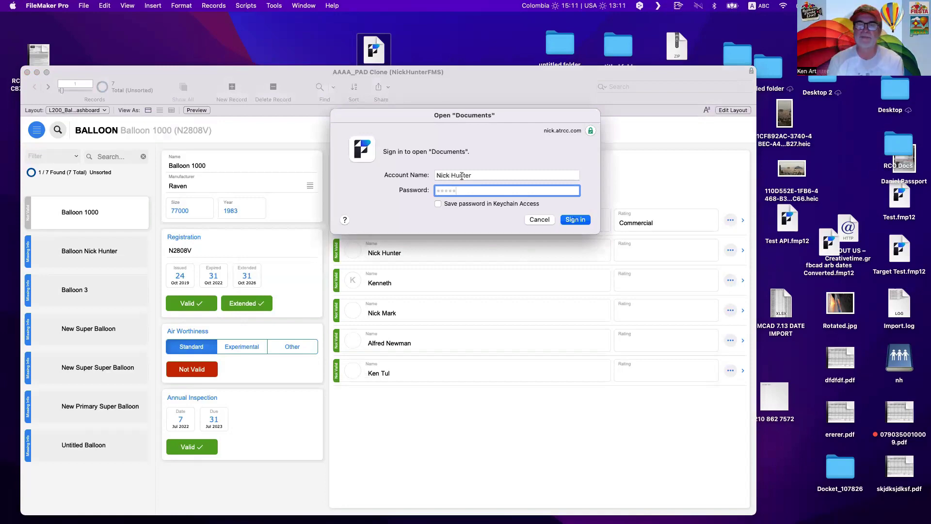
key(Return)
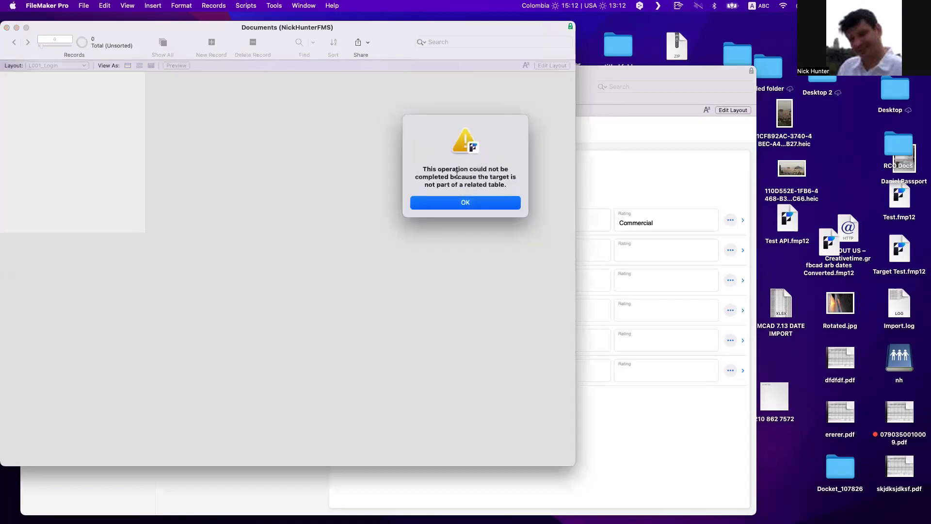
click(477, 206)
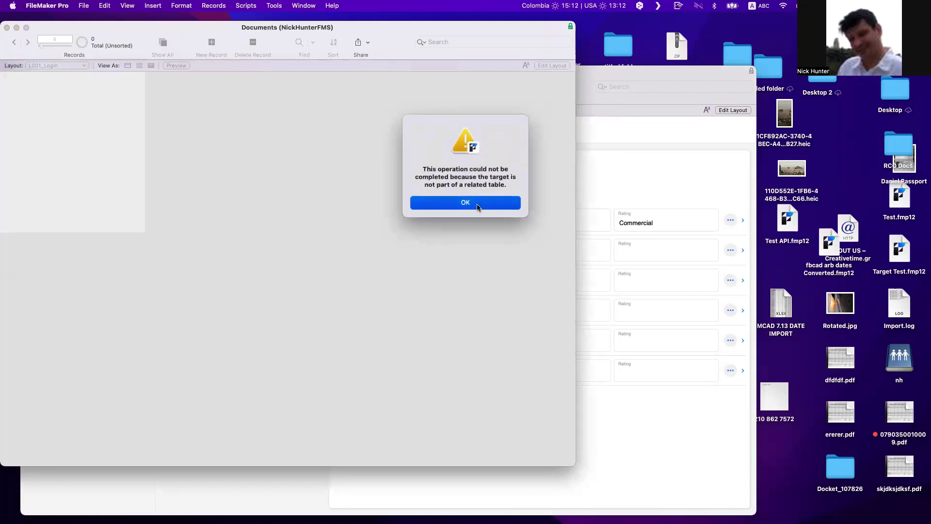
click(477, 206)
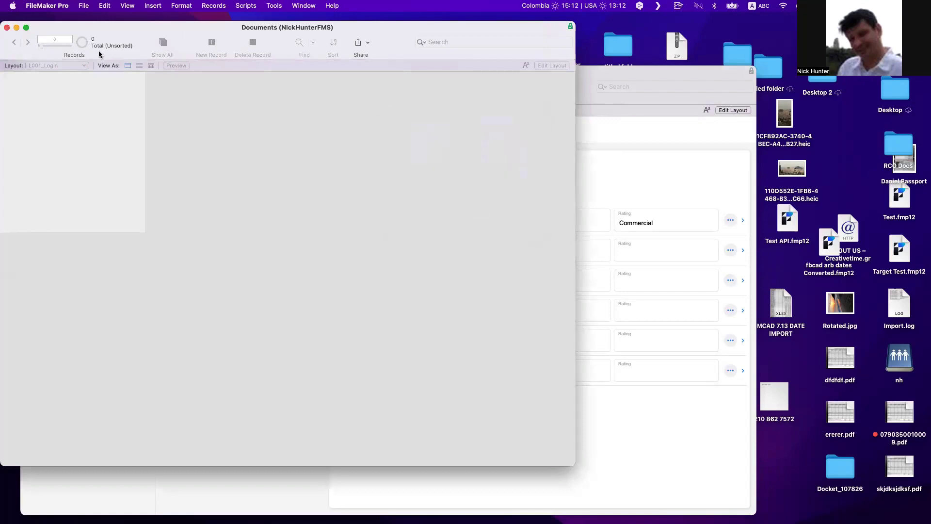
drag(103, 49, 405, 107)
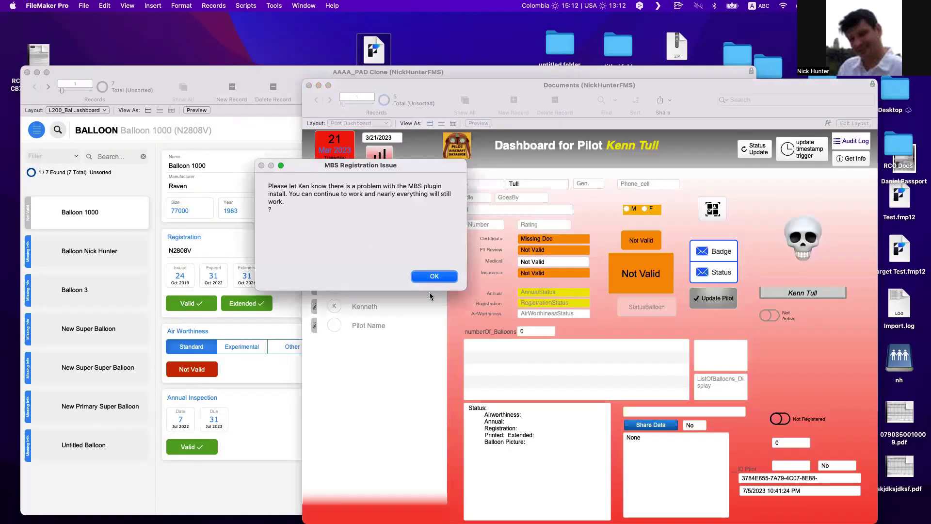
click(436, 277)
- Open the database management for the Documents file and show its list of tables
click(353, 124)
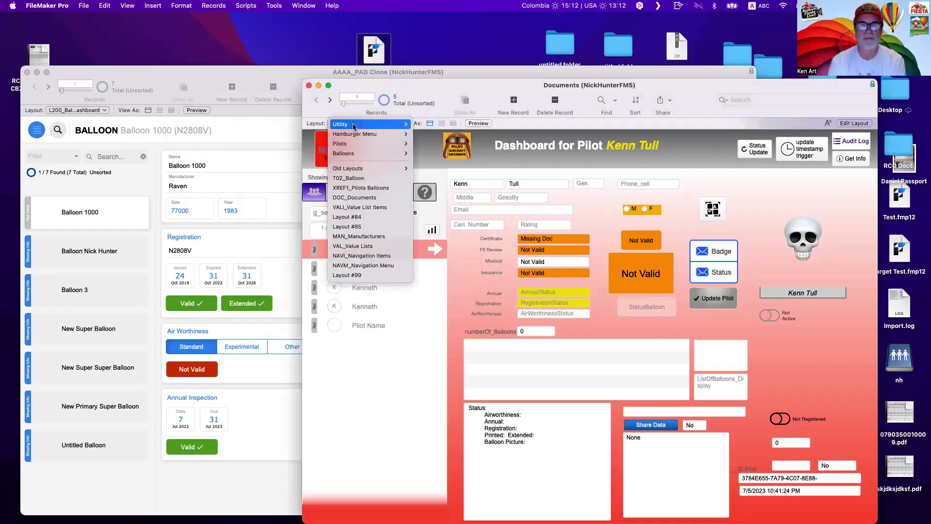
click(431, 117)
drag(431, 89, 293, 42)
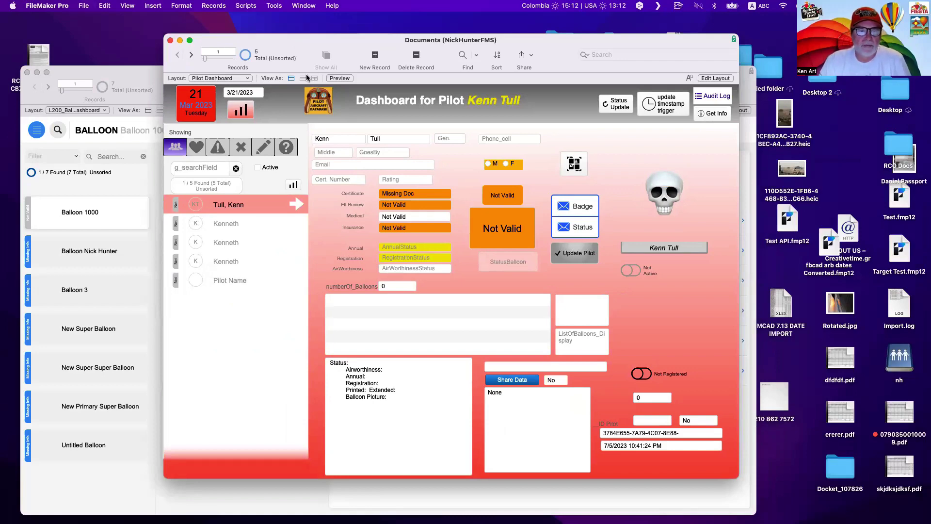
key(super+shift+d)
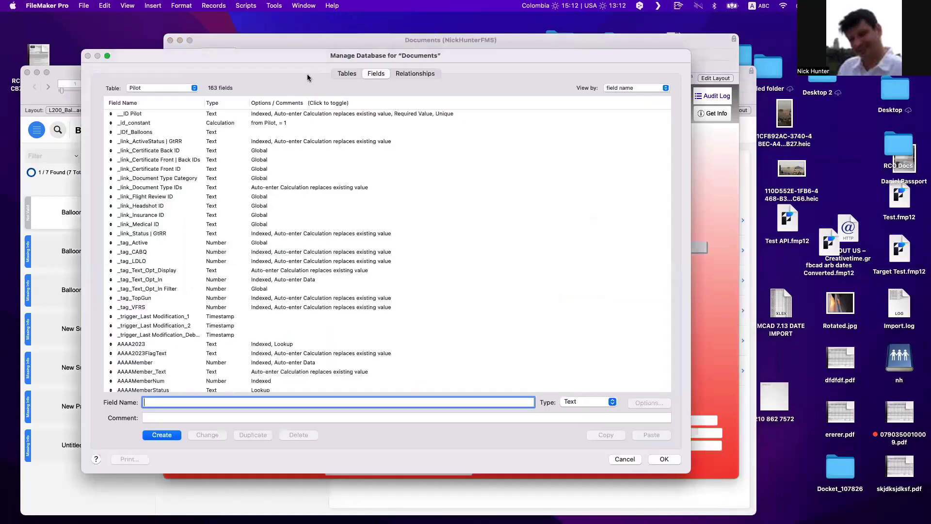
click(346, 74)
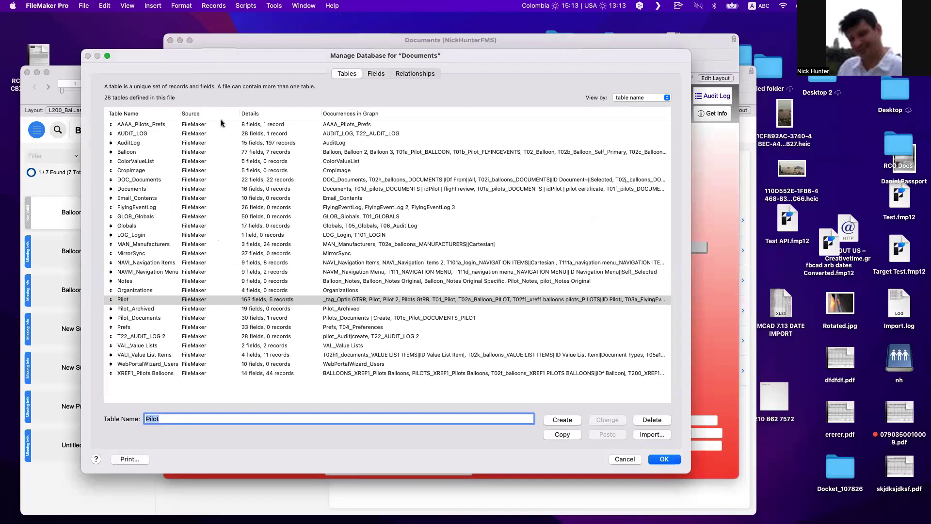
- Delete all tables except AUDIT_LOG, DOC_Documents, GLOB_Globals, LOG_Login, VAL_Value Lists and VALI_Value List Items, including the deleted tables' graph occurrences
click(153, 124)
shift+click(149, 137)
shift+click(149, 143)
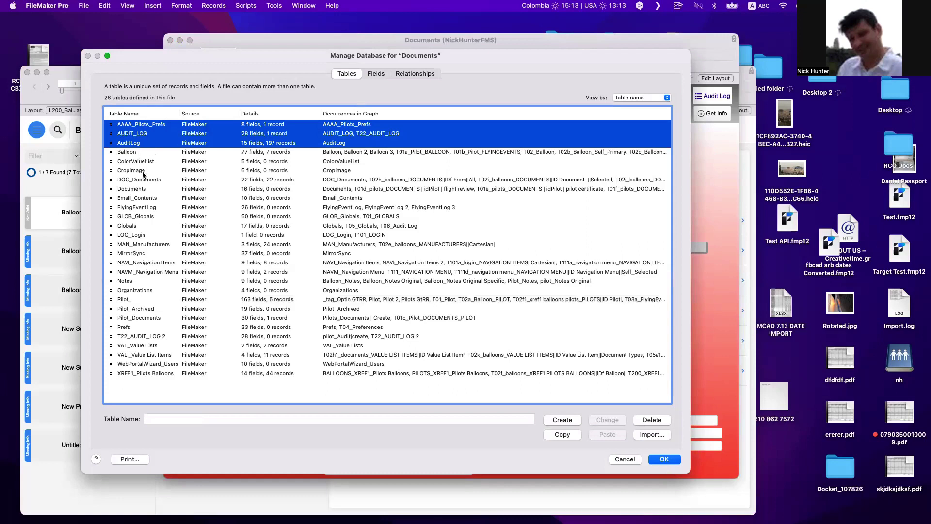
super+click(144, 134)
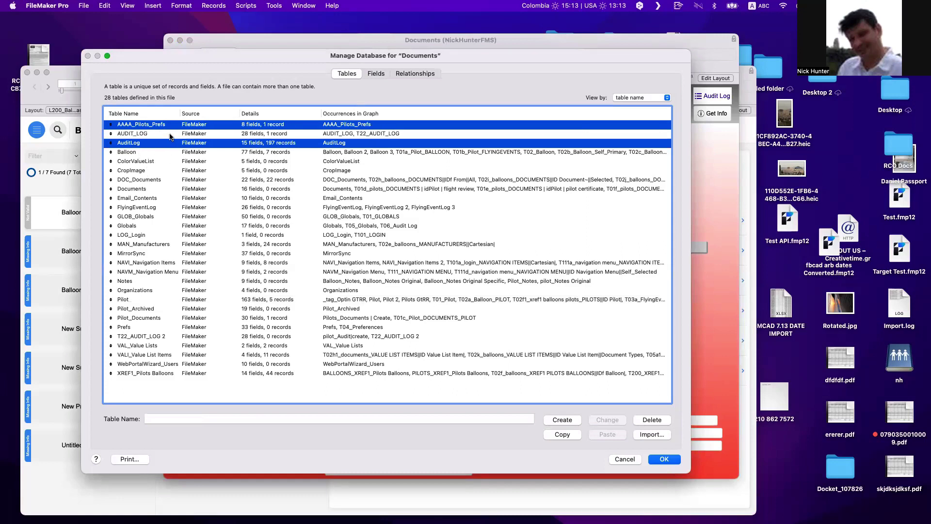
super+click(152, 154)
super+click(153, 162)
super+click(152, 171)
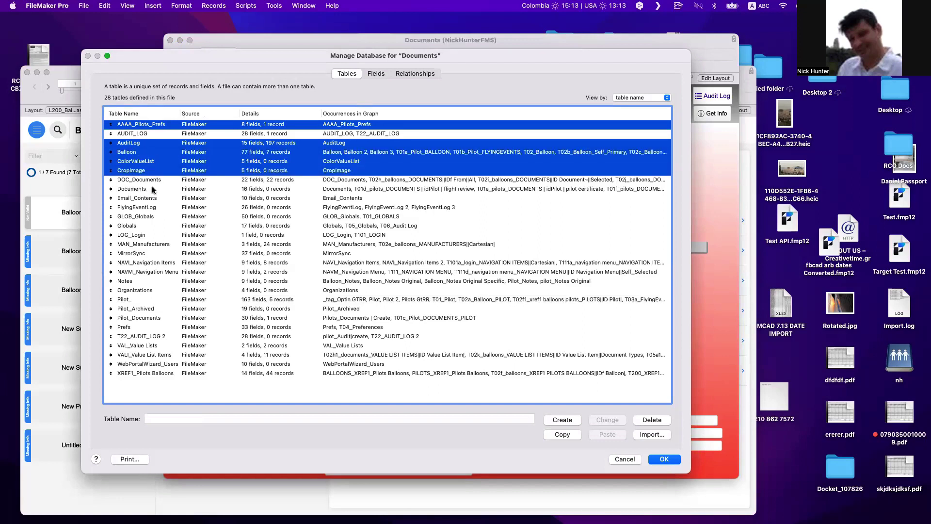
super+click(154, 189)
super+click(162, 198)
super+click(160, 207)
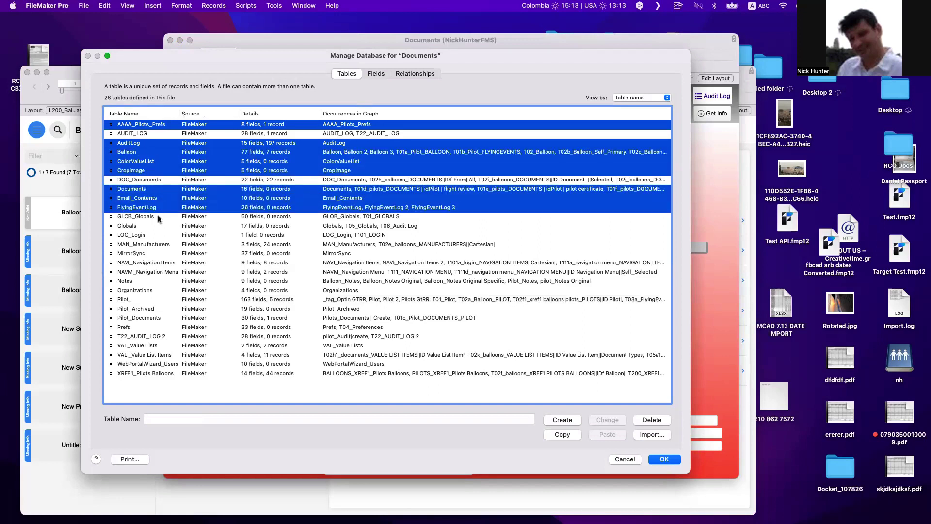
super+click(152, 227)
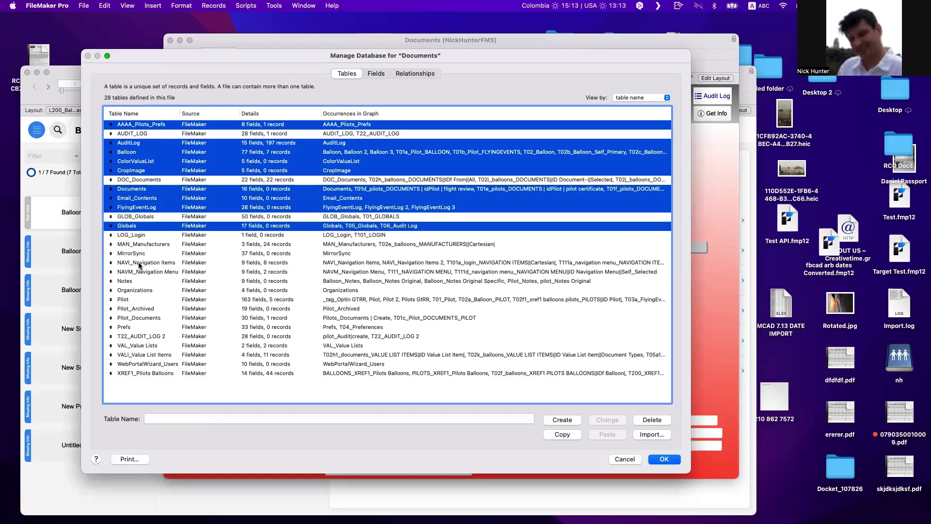
super+click(141, 245)
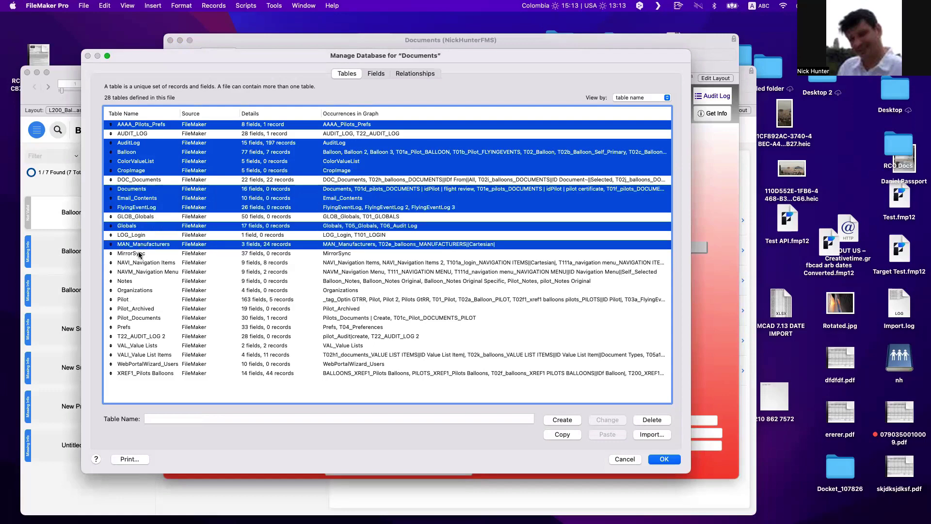
super+click(140, 254)
super+click(141, 263)
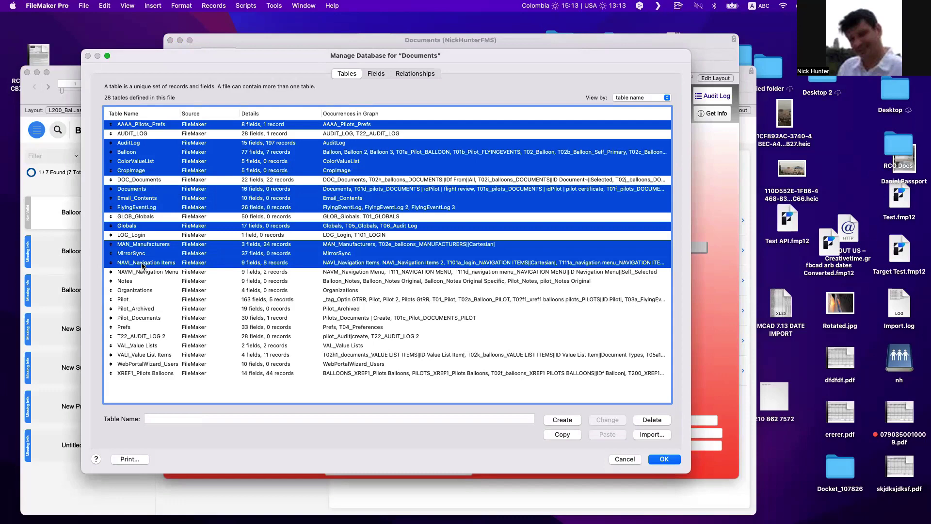
super+click(146, 273)
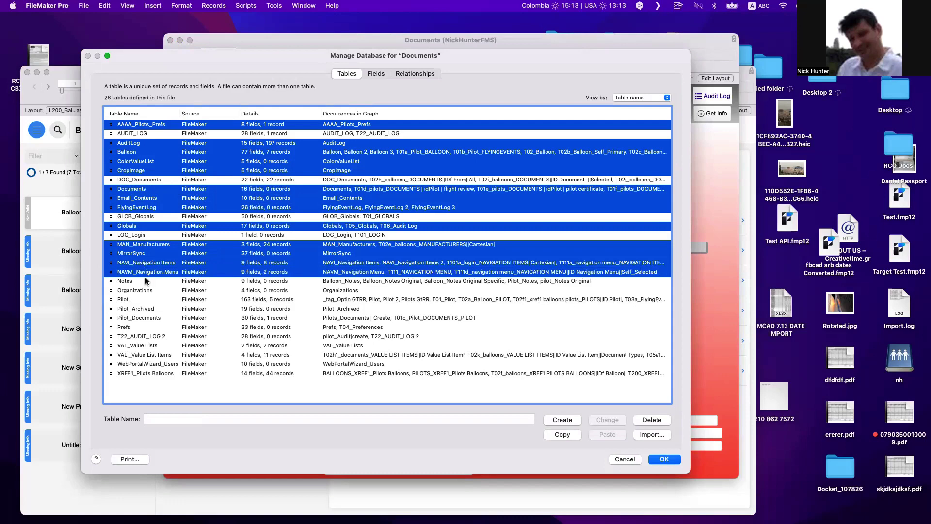
super+click(147, 282)
super+click(148, 290)
super+click(147, 301)
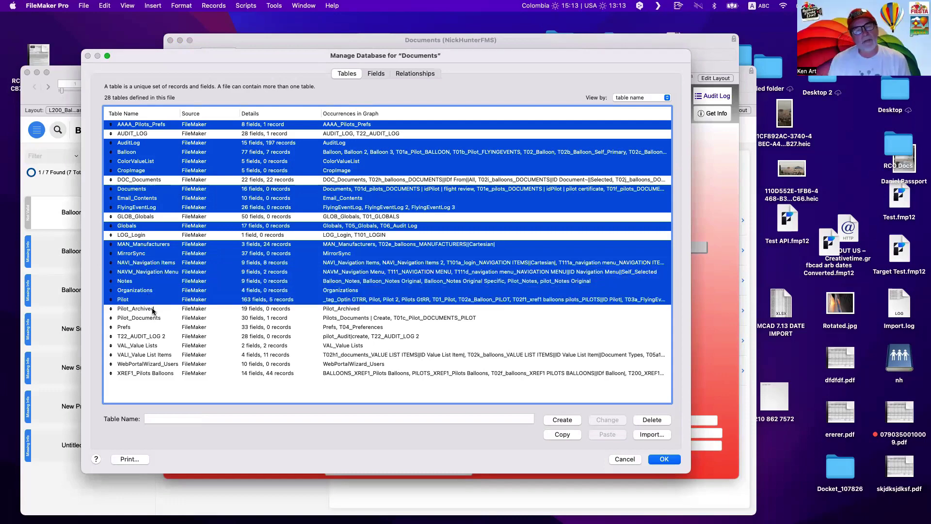
super+click(149, 310)
super+click(150, 319)
super+click(151, 328)
super+click(153, 337)
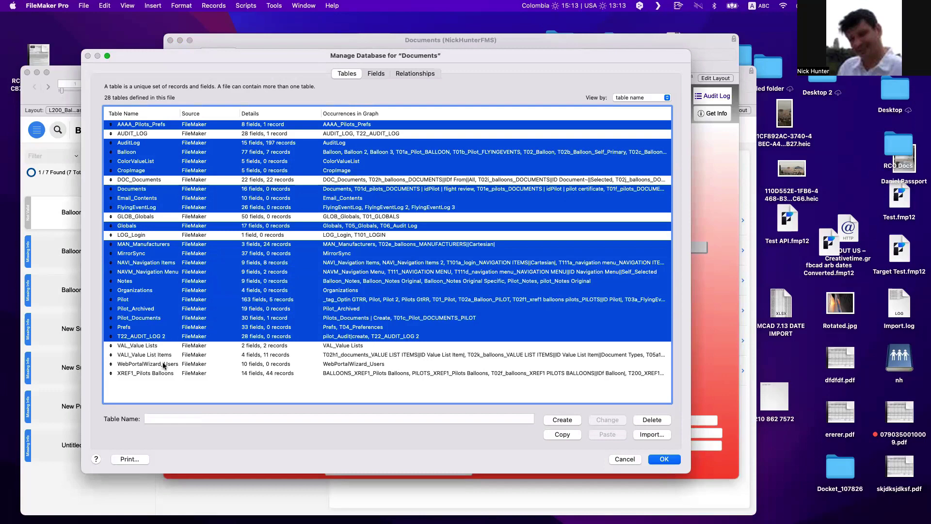
super+click(163, 364)
super+click(165, 373)
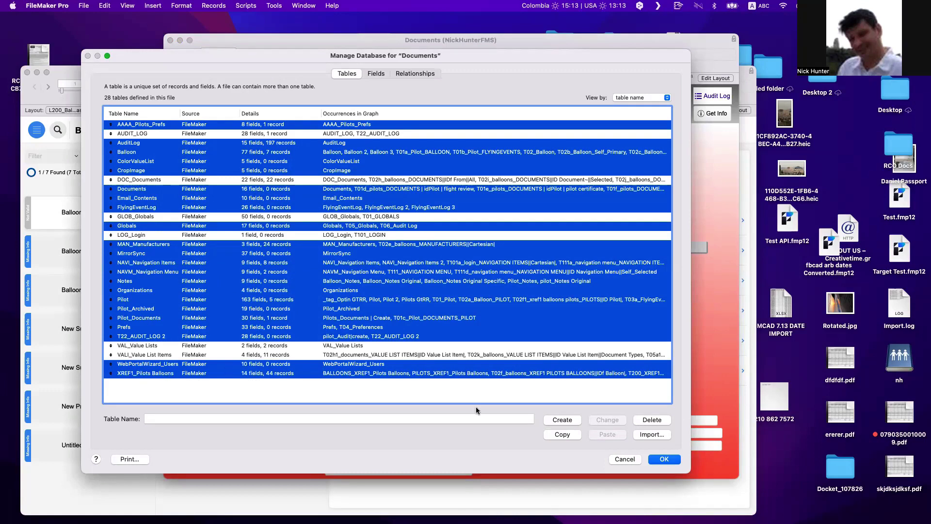
click(662, 420)
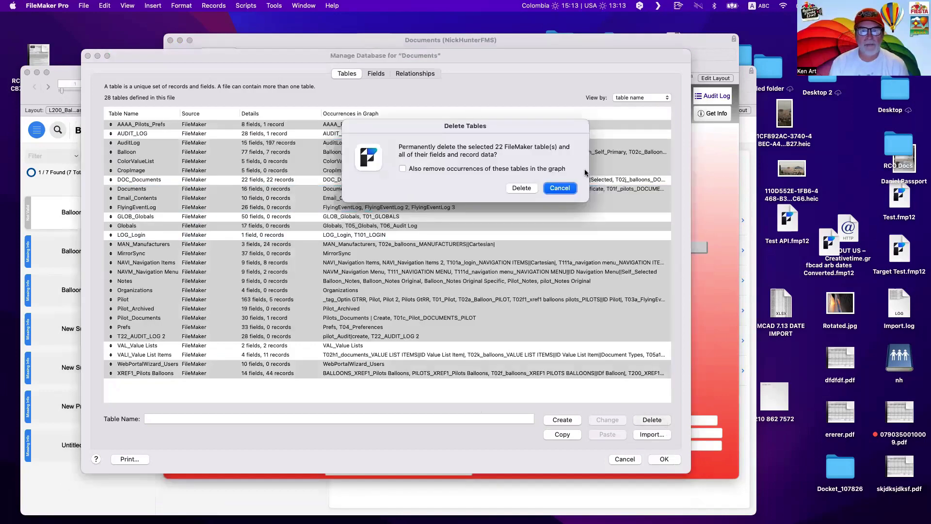
click(549, 168)
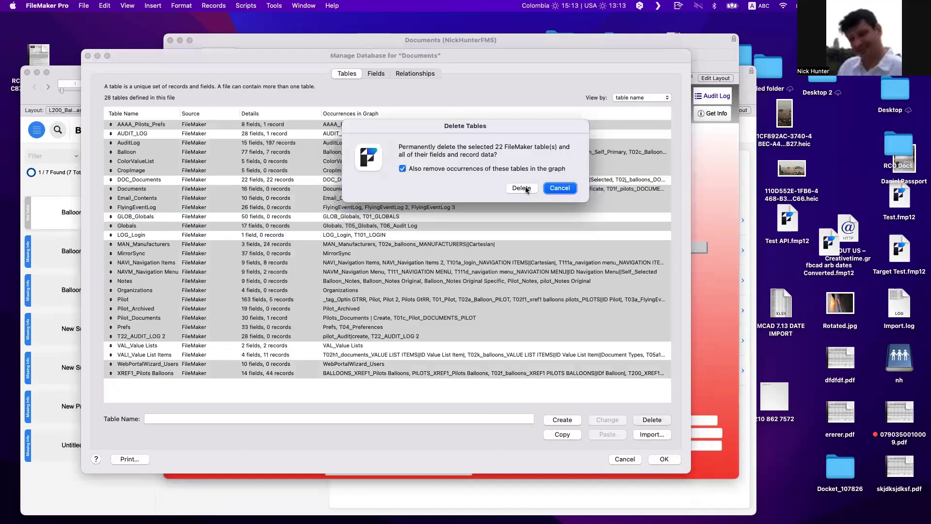
drag(487, 130, 445, 144)
click(479, 201)
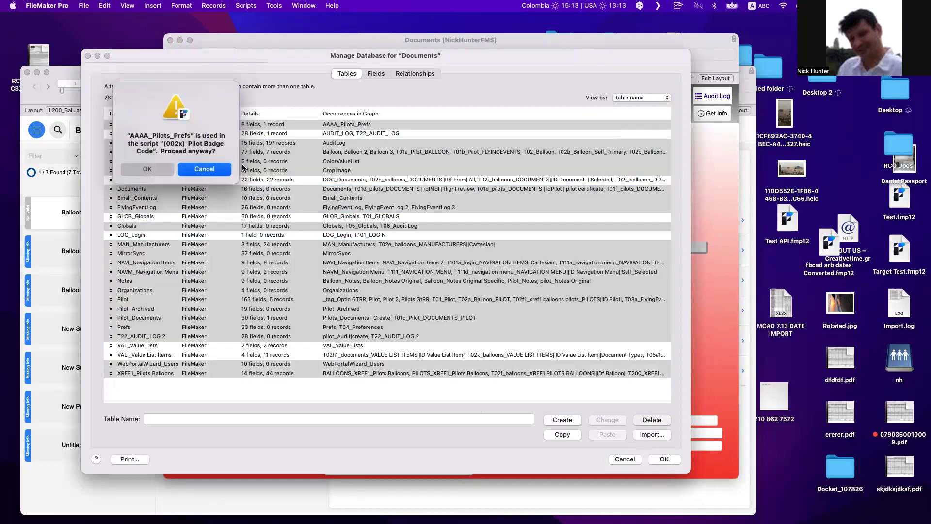
click(147, 169)
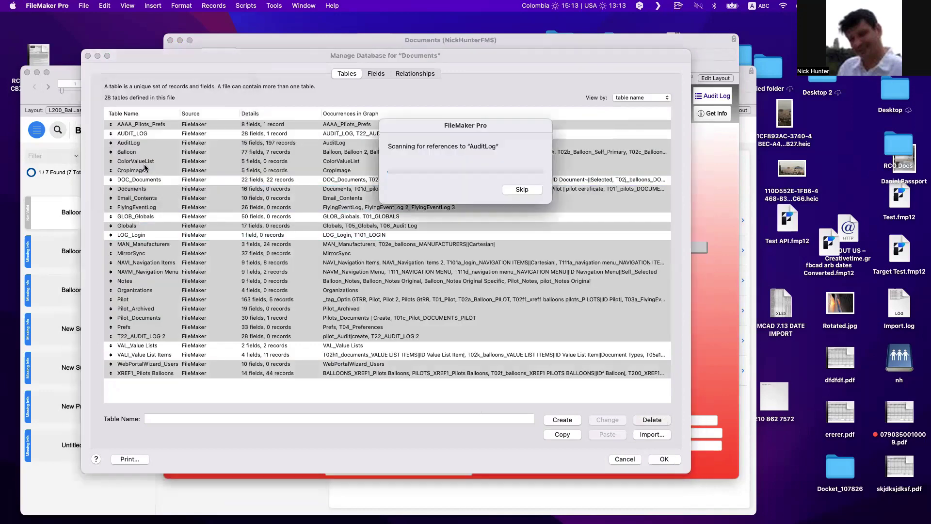
click(522, 189)
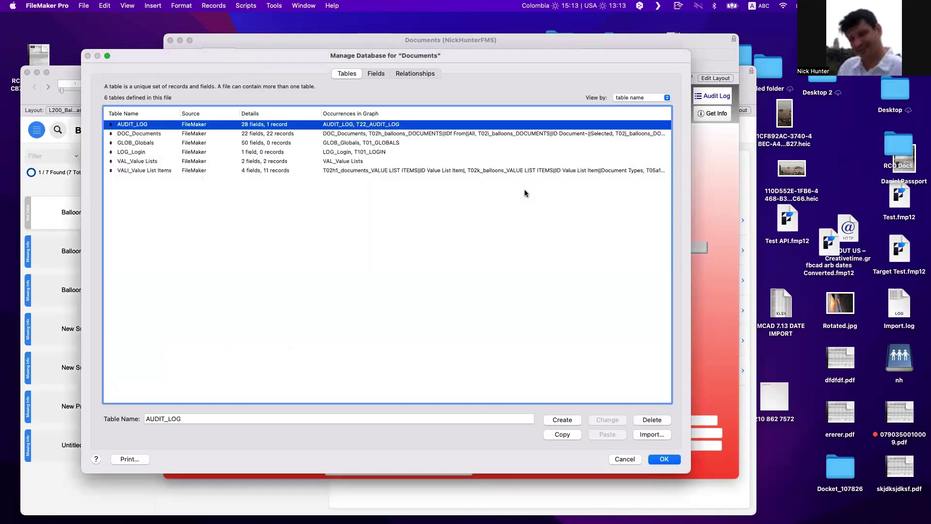
click(405, 236)
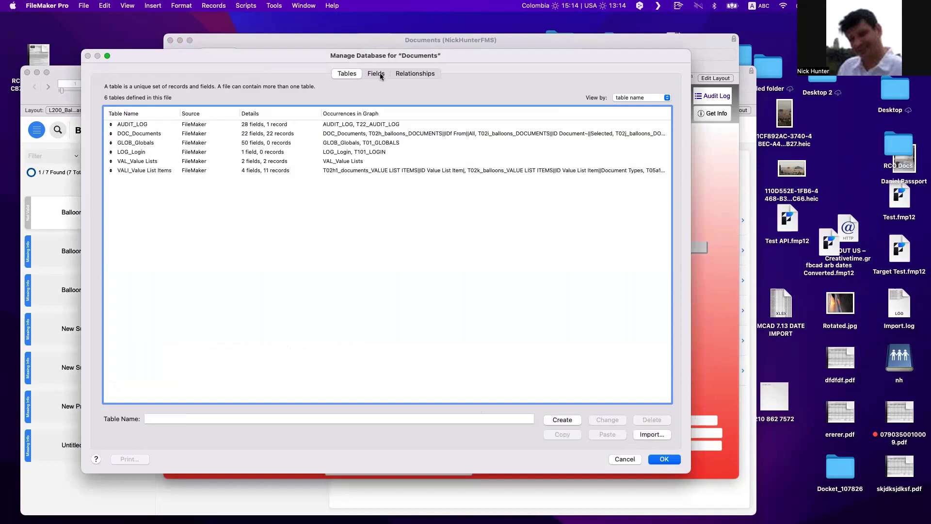
- Remove the T02 balloons and T05 pilots occurrences, the red "original" group, and the Flying Event and Spotter App notes from the relationships graph
click(423, 73)
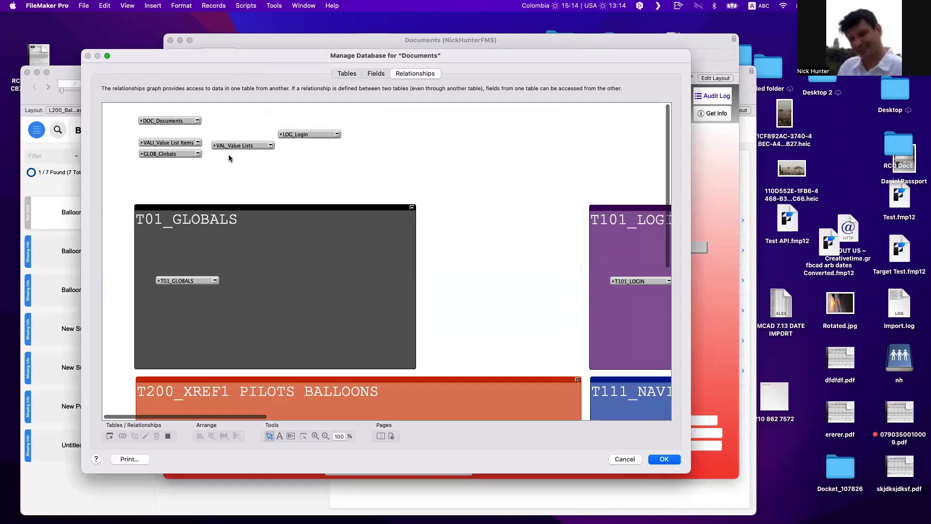
scroll(312, 174, right, 10)
scroll(312, 175, right, 10)
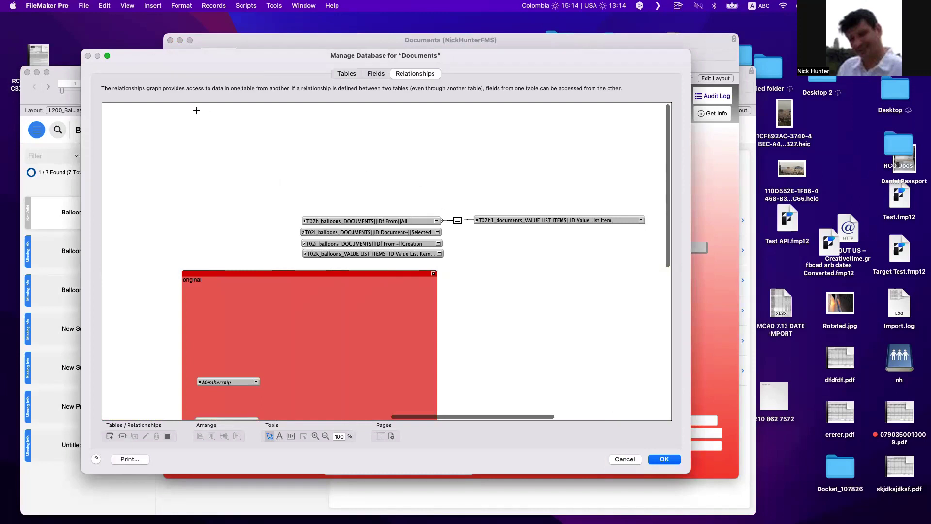
scroll(197, 110, down, 5)
scroll(386, 261, right, 10)
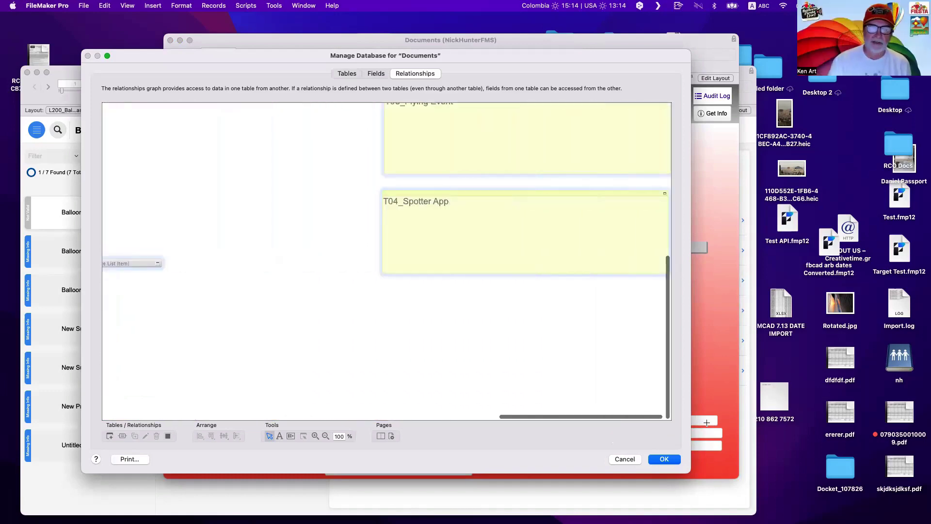
scroll(505, 253, up, 5)
scroll(506, 253, left, 6)
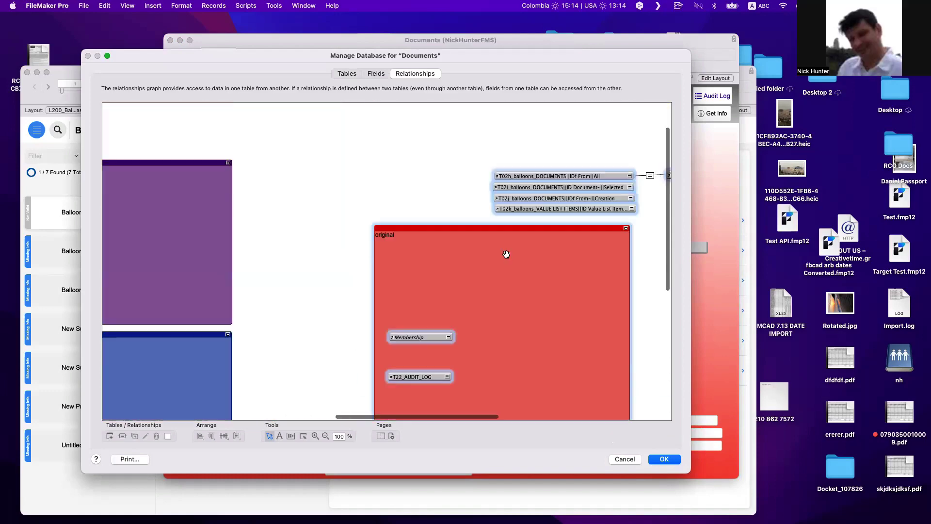
scroll(505, 253, up, 2)
key(Delete)
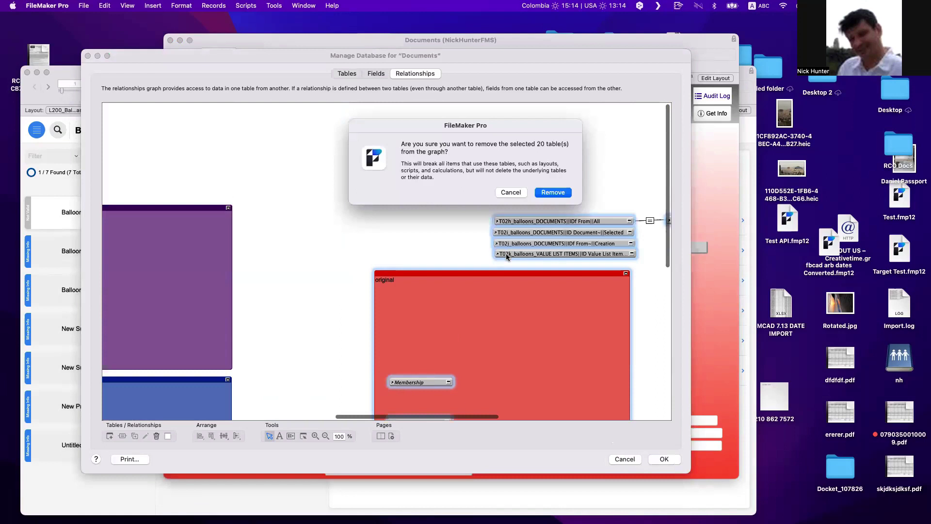
click(510, 192)
scroll(466, 255, down, 10)
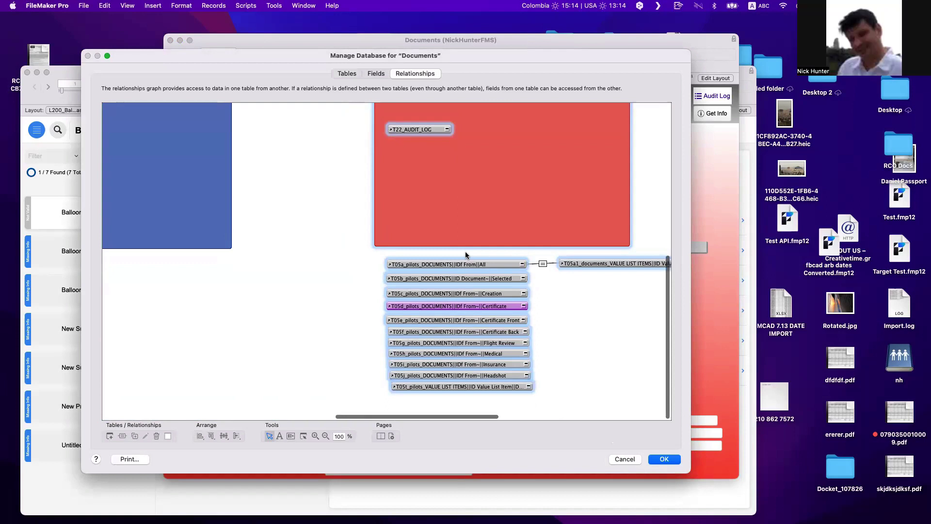
key(Delete)
click(545, 193)
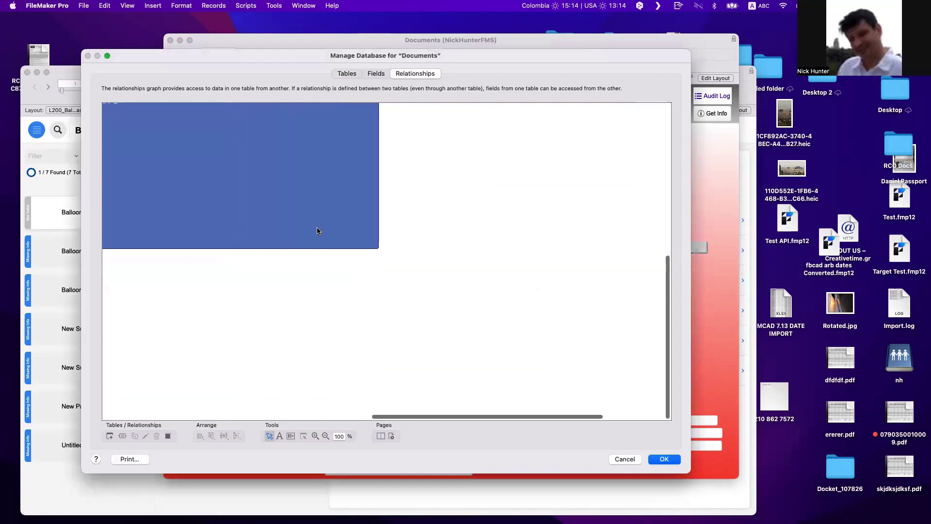
- Delete the empty T200_XREF1 PILOTS BALLOONS and T111_NAVIGATION MENU notes from the relationships graph
scroll(307, 228, left, 5)
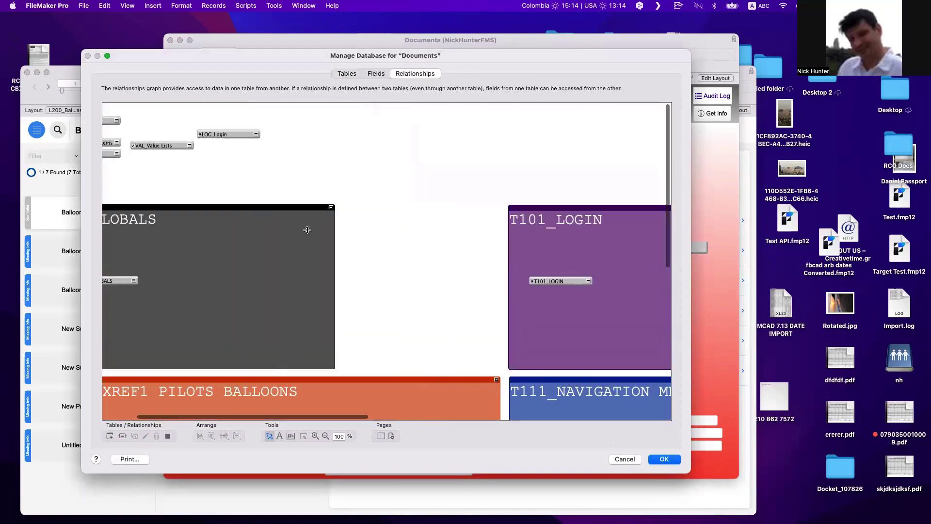
scroll(307, 230, down, 5)
click(152, 214)
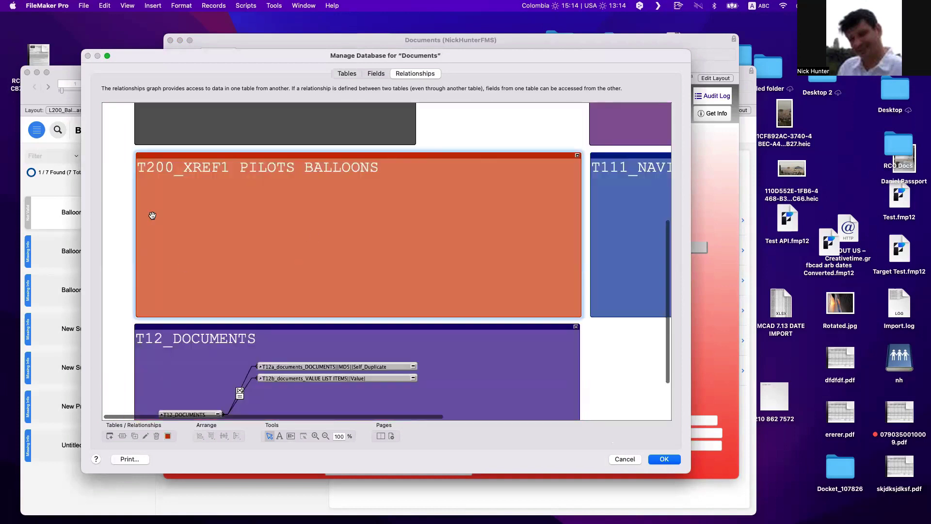
key(Delete)
scroll(156, 218, down, 2)
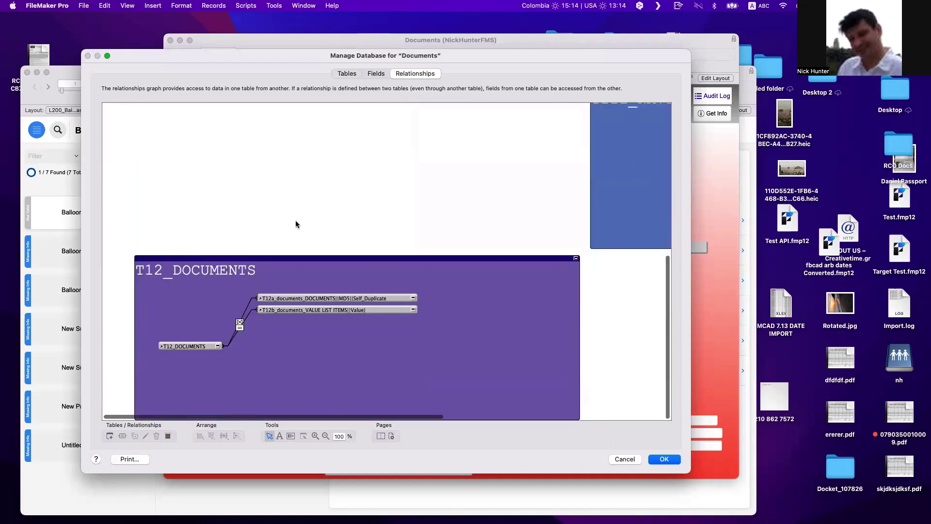
scroll(295, 223, right, 5)
scroll(304, 229, up, 5)
scroll(252, 256, down, 4)
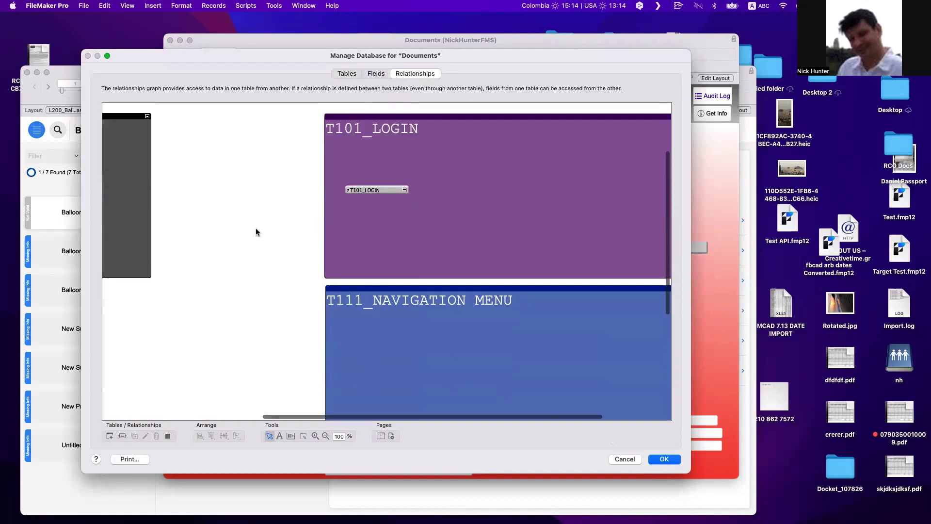
click(327, 320)
key(Delete)
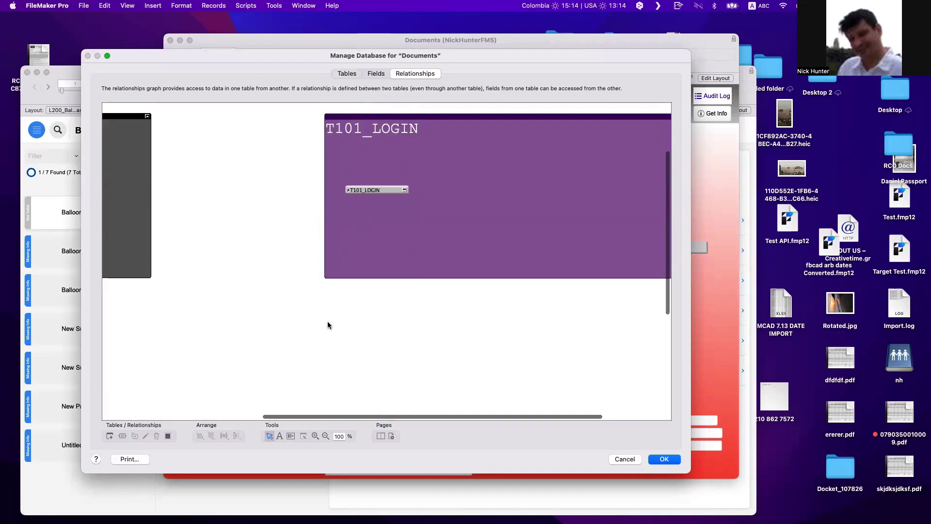
- Stack the VAL_Value Lists and LOG_Login occurrences directly beneath GLOB_Globals in the relationships graph
scroll(279, 304, left, 10)
scroll(226, 153, up, 5)
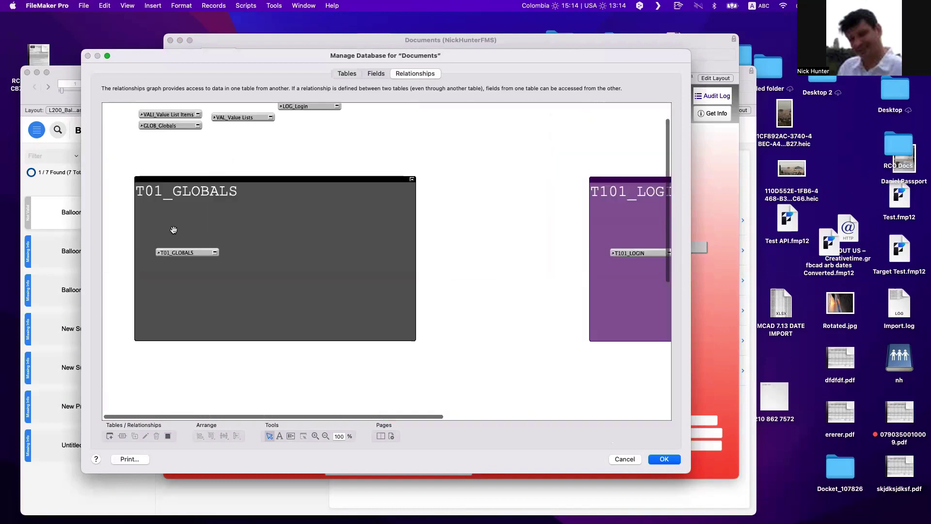
drag(228, 116, 157, 135)
drag(304, 107, 166, 149)
- Move the whole T12_DOCUMENTS group, with its note and table occurrences, up to just beneath the T01_GLOBALS group
scroll(202, 260, down, 8)
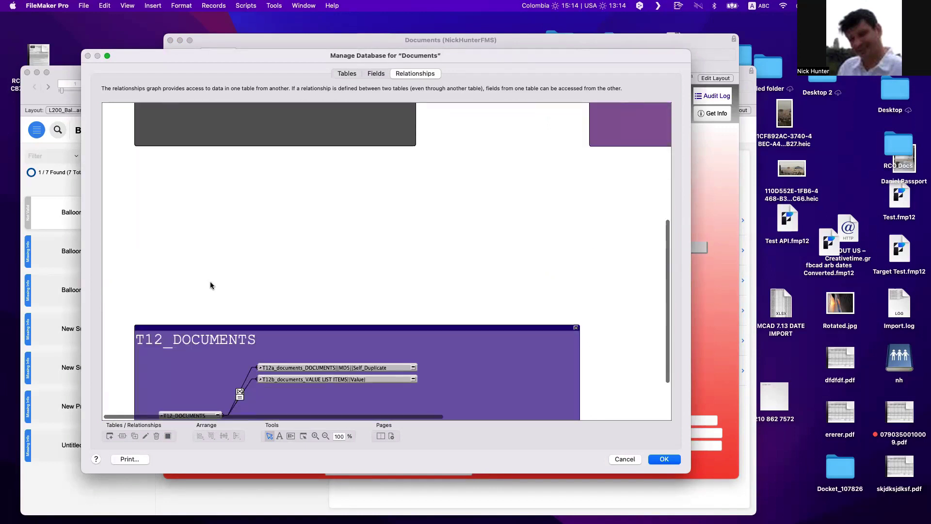
drag(201, 310, 310, 405)
scroll(218, 339, down, 3)
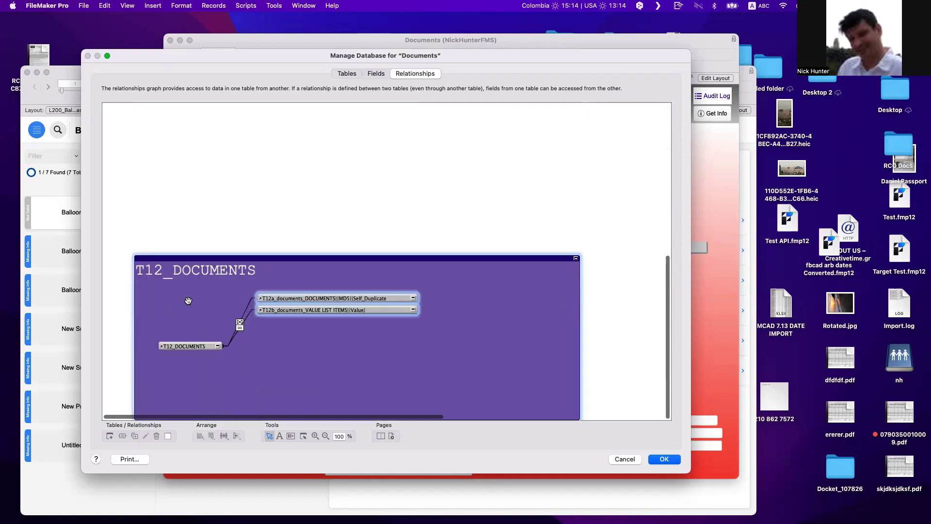
drag(154, 213, 315, 301)
scroll(314, 212, up, 6)
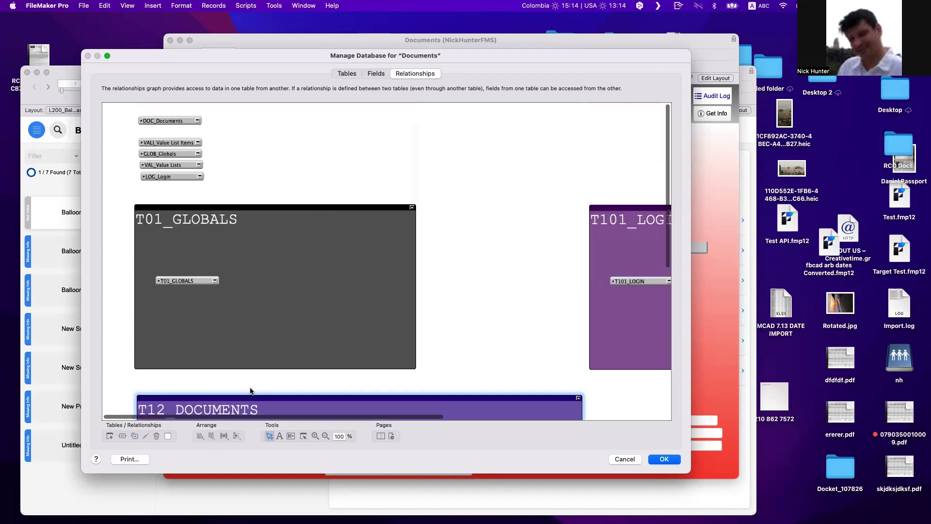
drag(252, 397, 252, 380)
- Move the T101_LOGIN note together with its table occurrence so it sits right beside the T01_GLOBALS group
scroll(382, 194, right, 10)
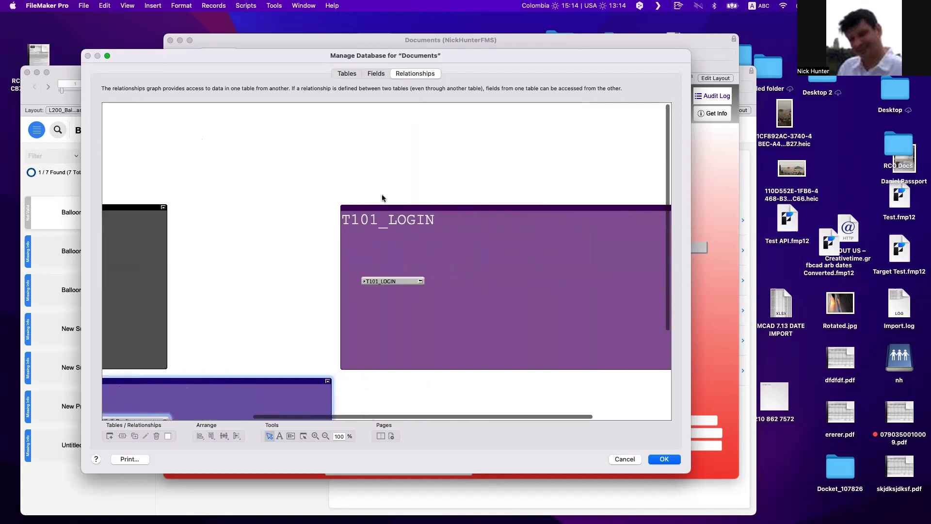
drag(393, 175, 266, 328)
click(311, 201)
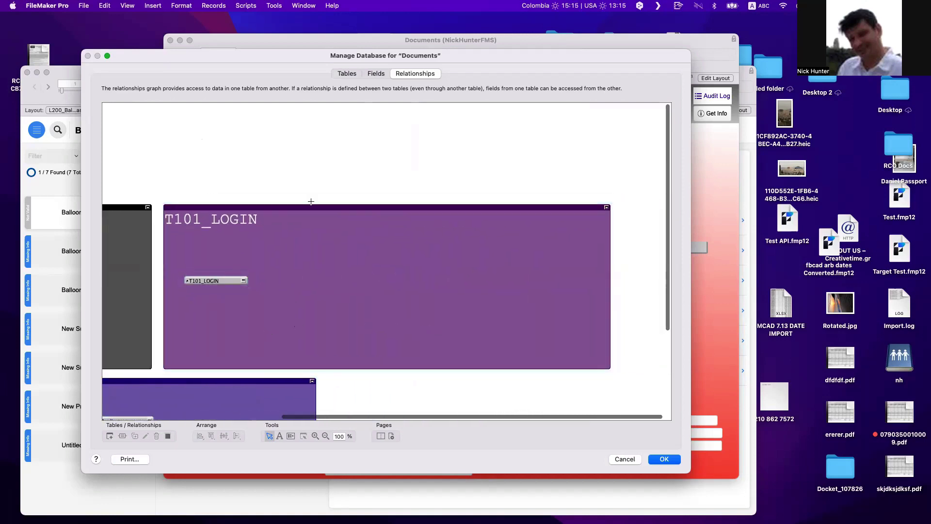
- Inspect the auto-enter calculation of the File Date field in the DOC_Documents table, leaving it as it is
scroll(326, 198, down, 5)
scroll(327, 199, left, 10)
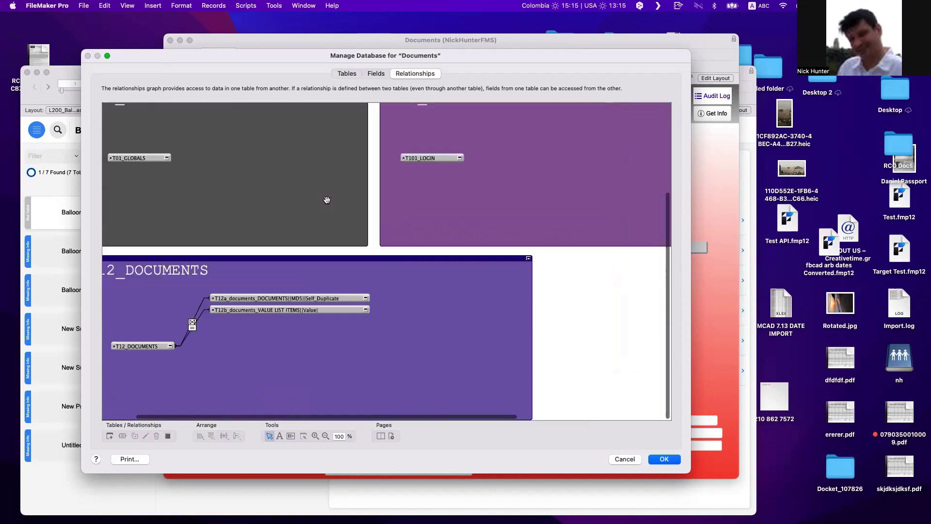
scroll(327, 200, up, 5)
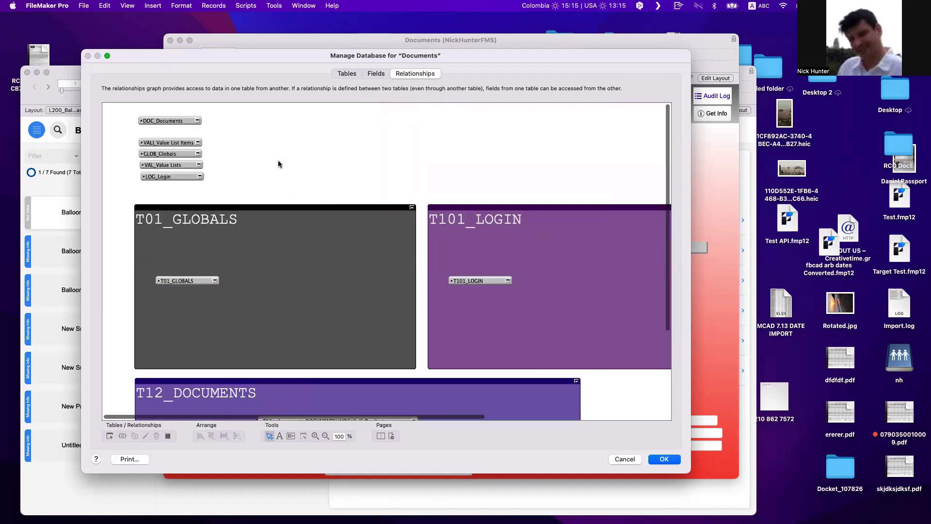
click(375, 74)
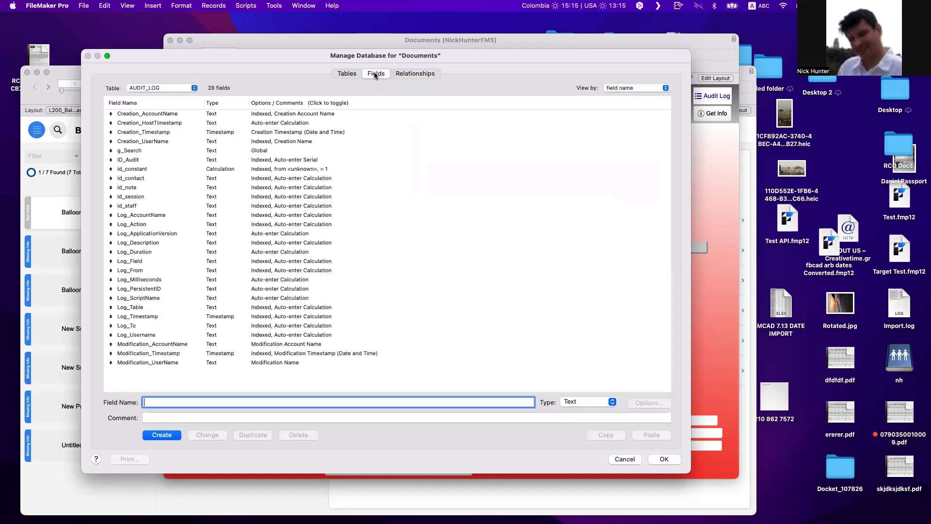
click(164, 88)
click(164, 100)
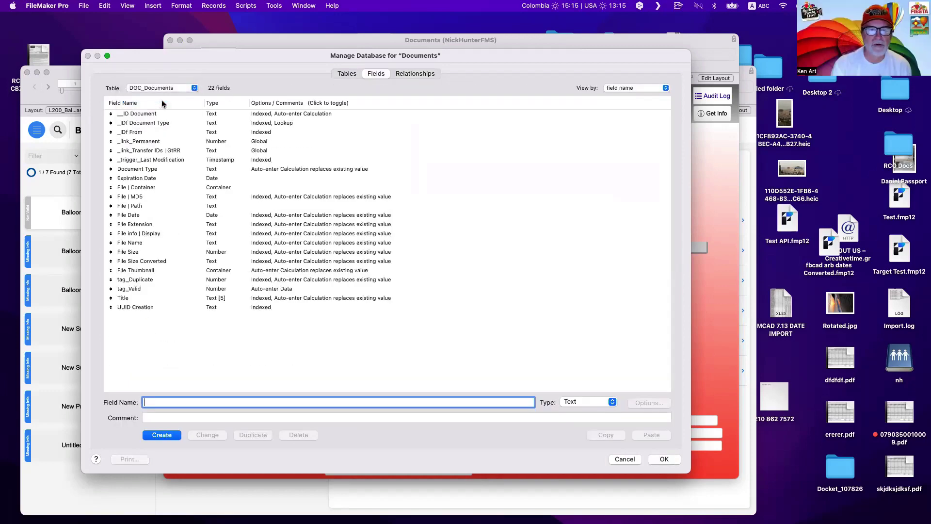
double_click(243, 215)
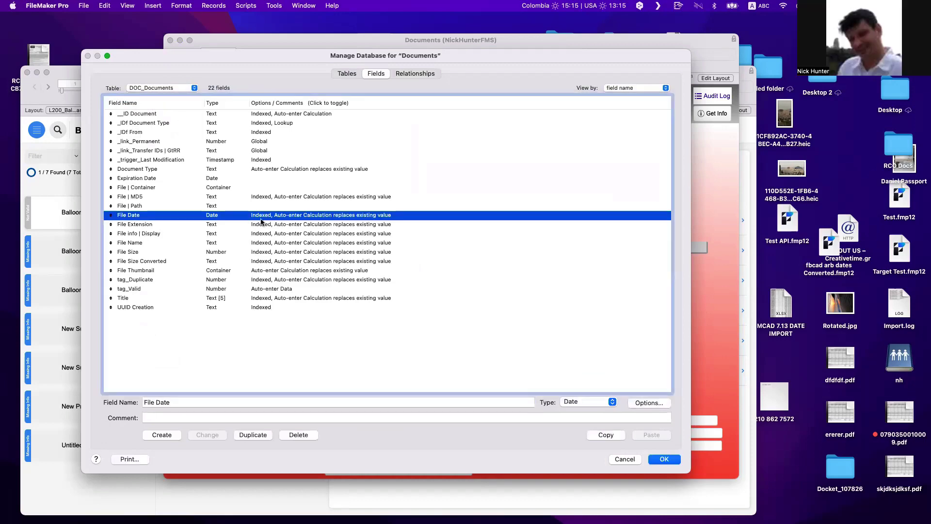
click(333, 315)
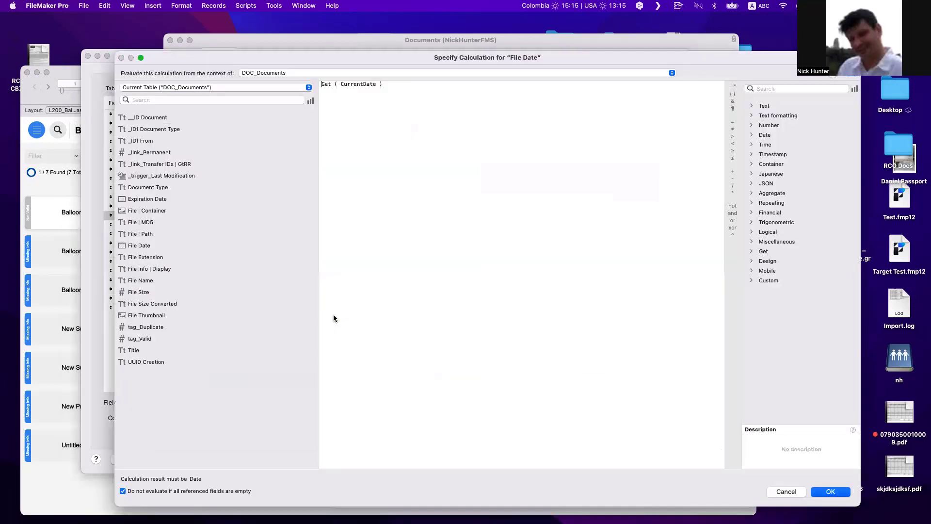
key(Escape)
key(Return)
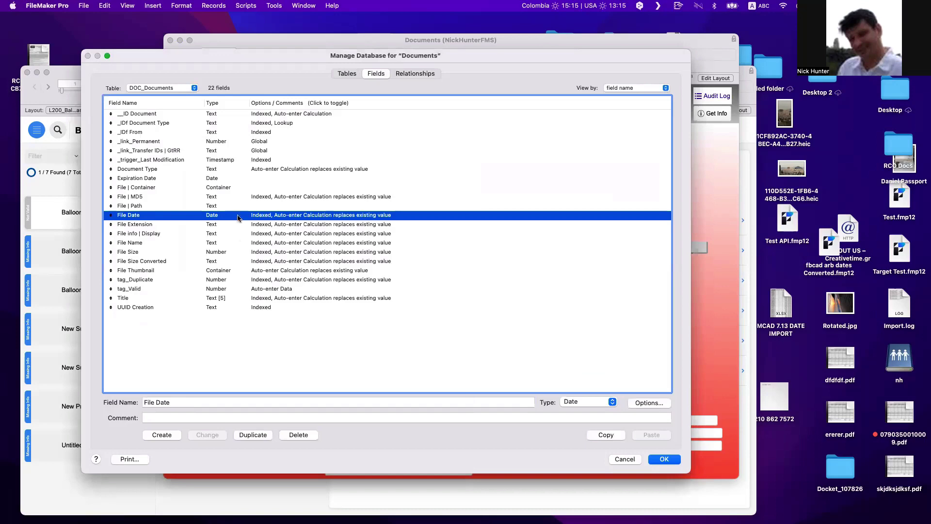
- Check the lookup settings of the _IDf Document Type field, keeping T12b_documents_VALUE LIST ITEMS||Value| as the related table
double_click(269, 123)
click(327, 335)
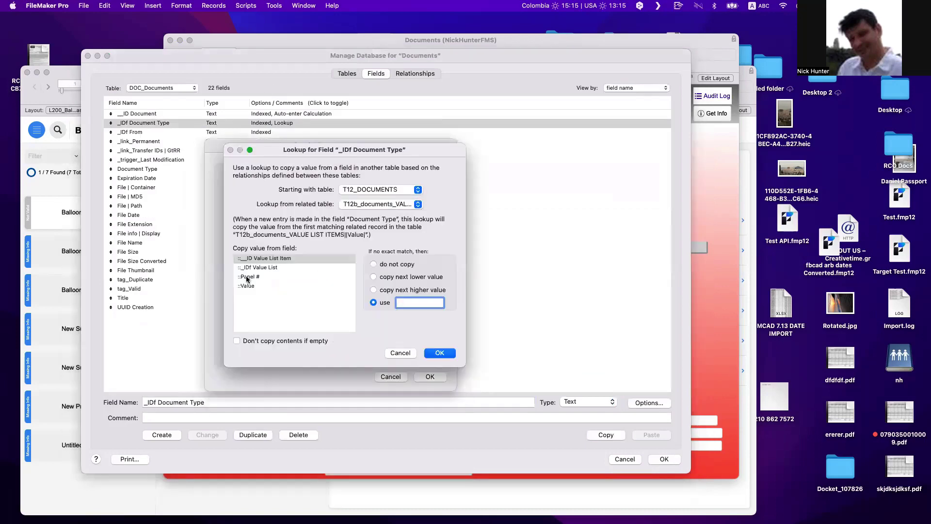
click(376, 203)
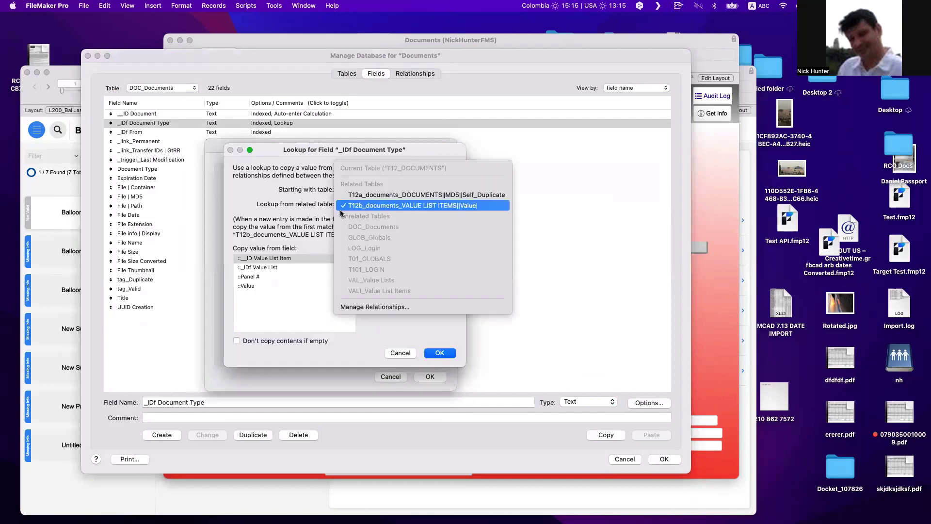
click(423, 209)
click(439, 352)
click(430, 376)
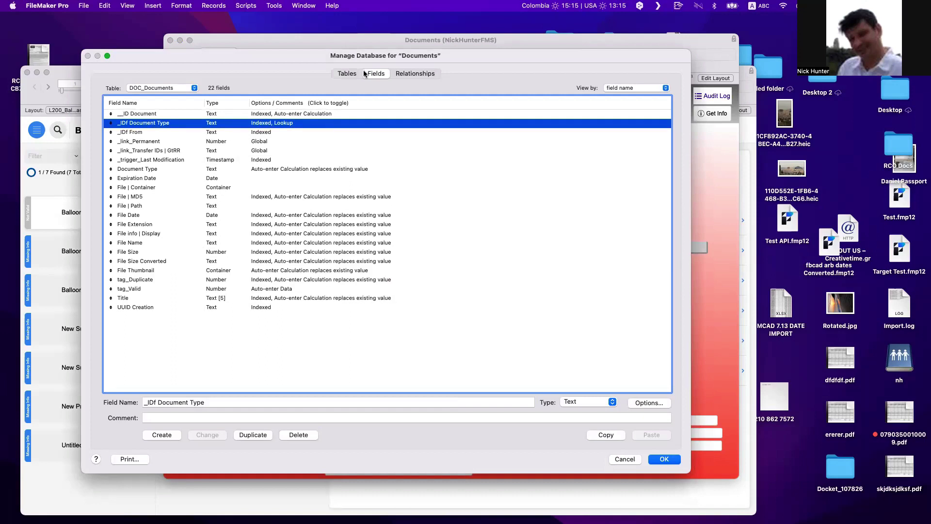
- Examine the tables kept in the file and their graph occurrences, especially AUDIT_LOG and LOG_Login
click(349, 72)
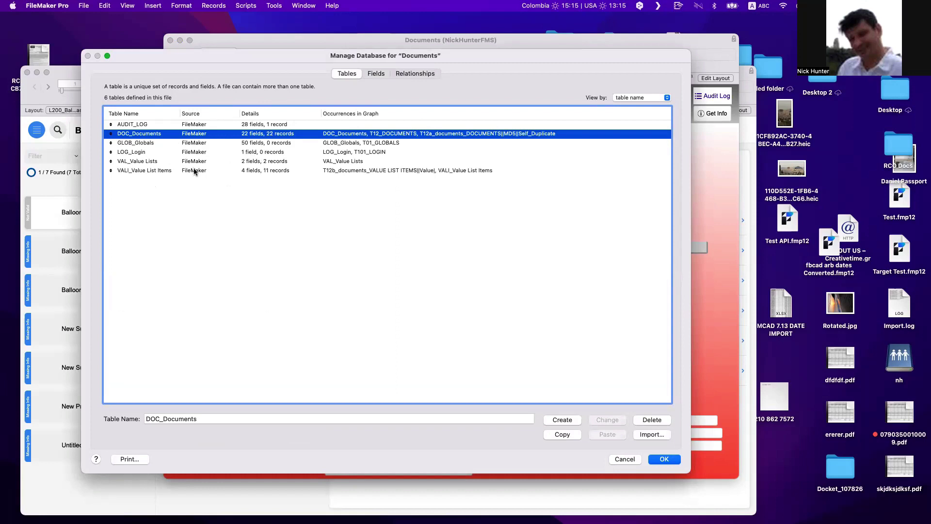
drag(197, 170, 155, 126)
click(156, 126)
super+click(155, 152)
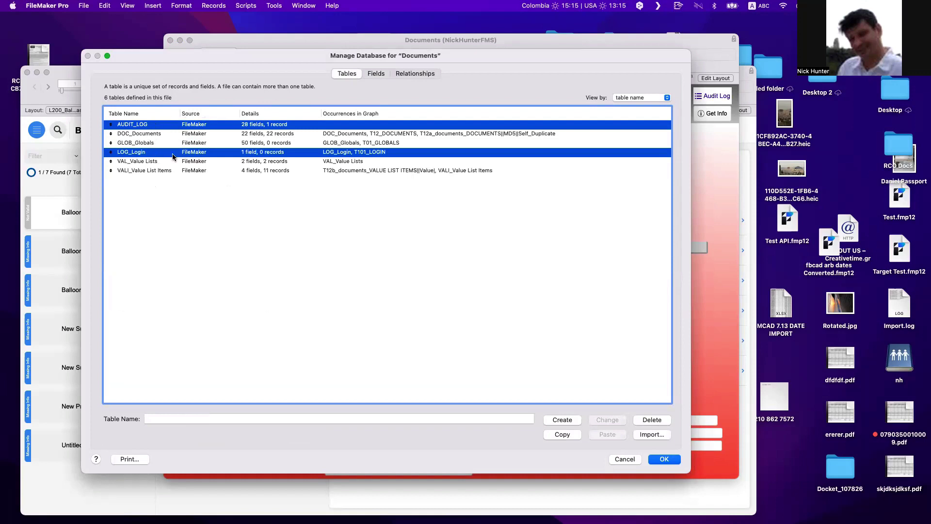
click(225, 232)
click(156, 153)
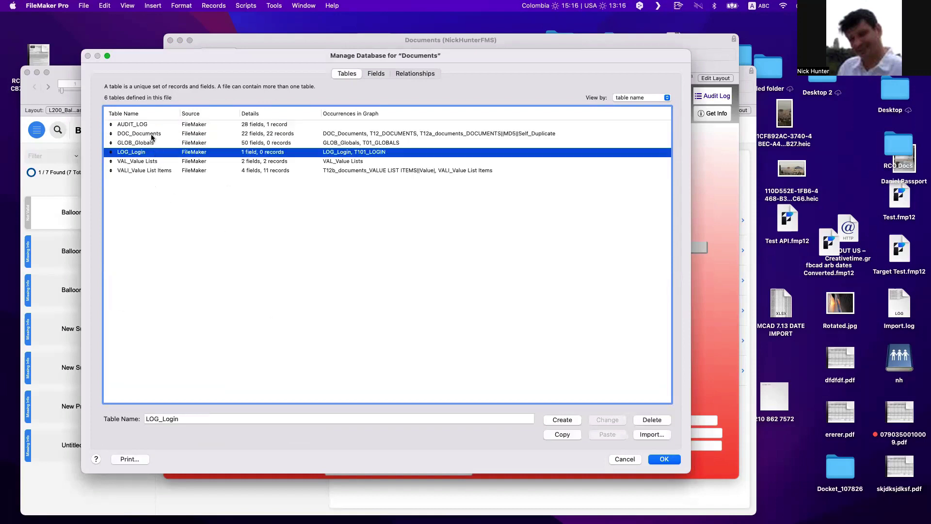
super+click(150, 125)
click(243, 233)
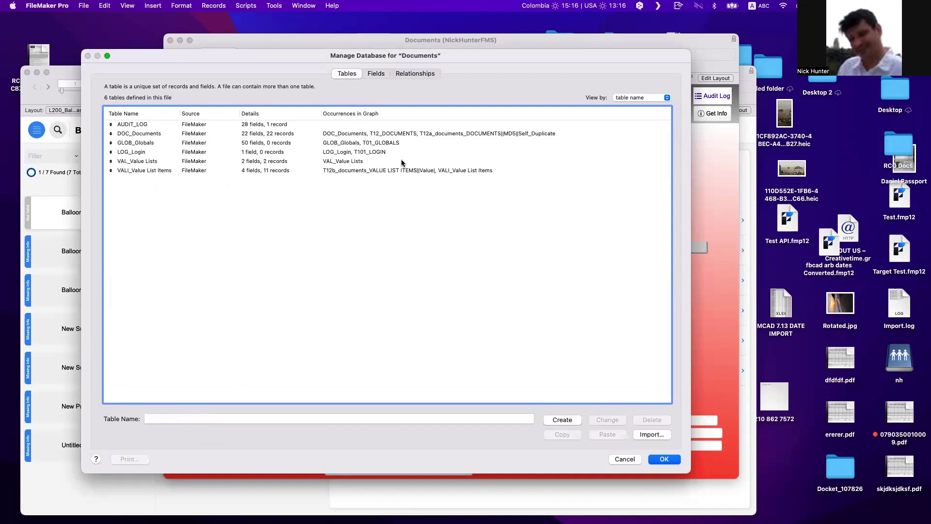
- Check the relationships graph once more and save the changes to the Documents database structure
click(411, 74)
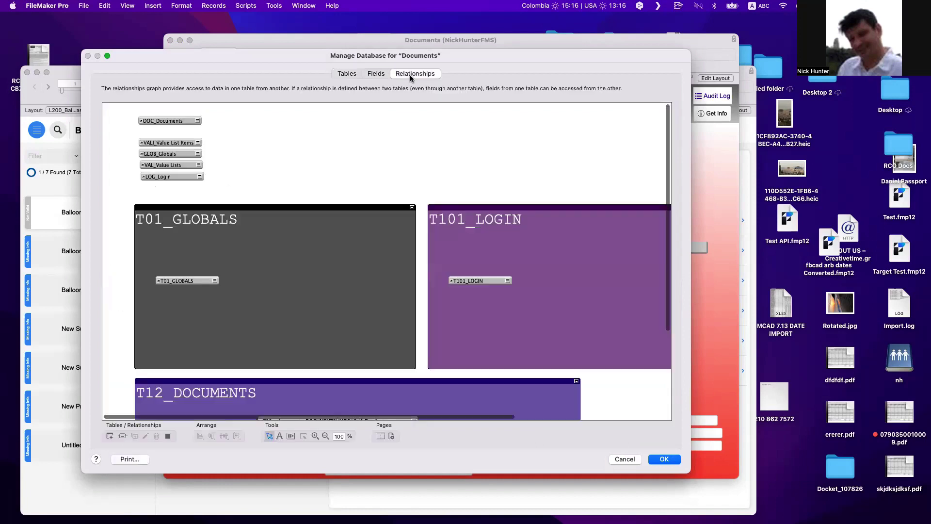
click(673, 463)
click(672, 460)
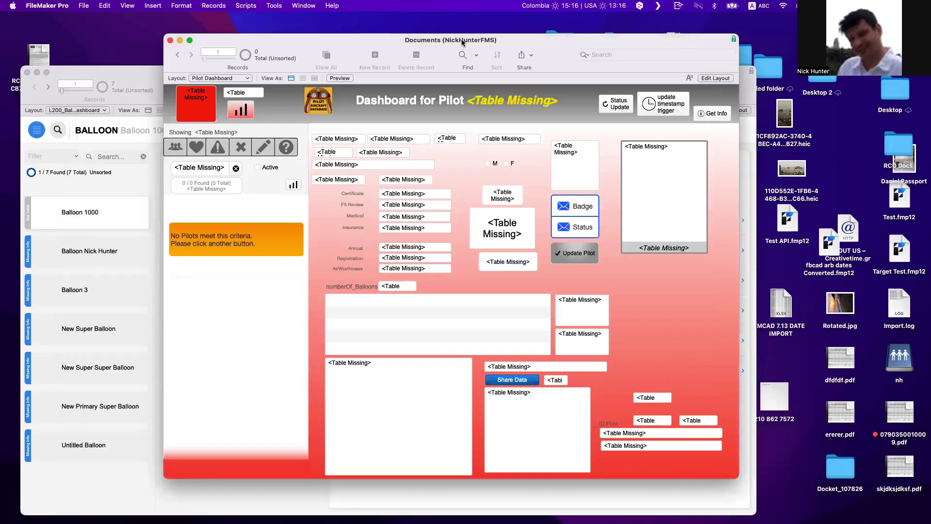
- Open the layout manager for the Documents file and collapse the Old Layouts and Balloons folders
drag(460, 40, 347, 47)
key(super+shift+l)
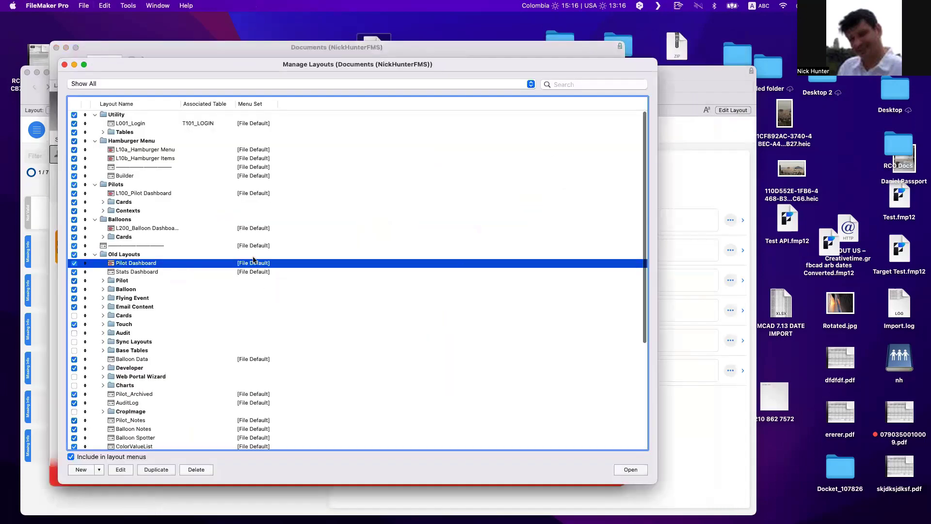
click(94, 254)
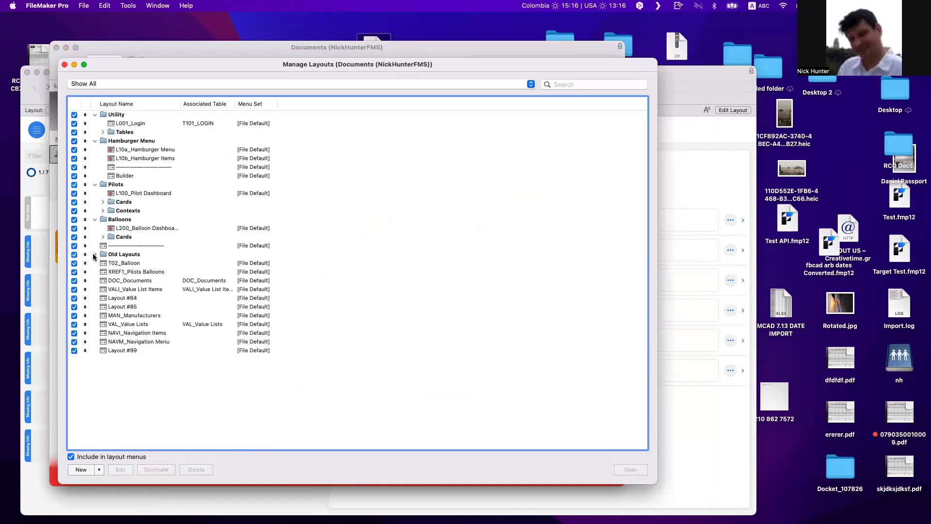
click(95, 220)
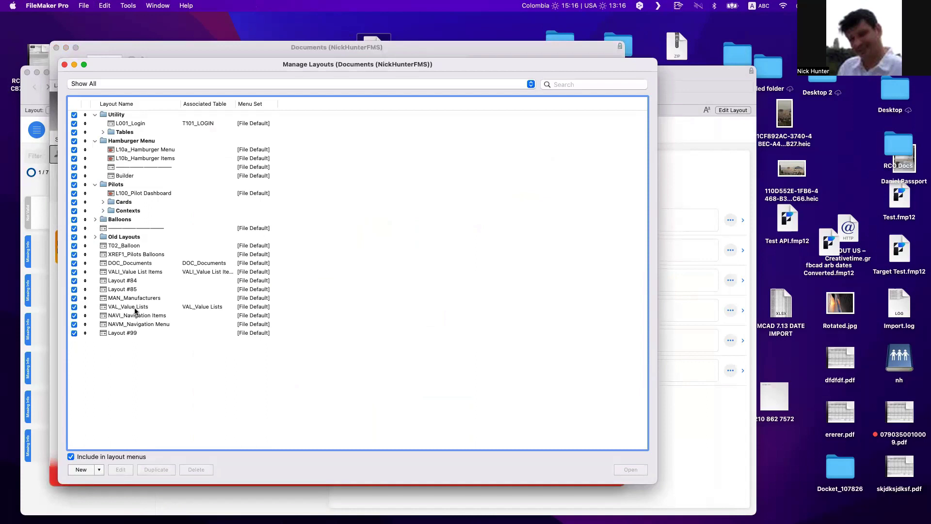
- Delete the Hamburger Menu, Pilots, Balloons and Old Layouts folders, the separator layout, T02_Balloon, XREF1_Pilots Balloons, MAN_Manufacturers and Layouts #84, #85 and #99
click(137, 333)
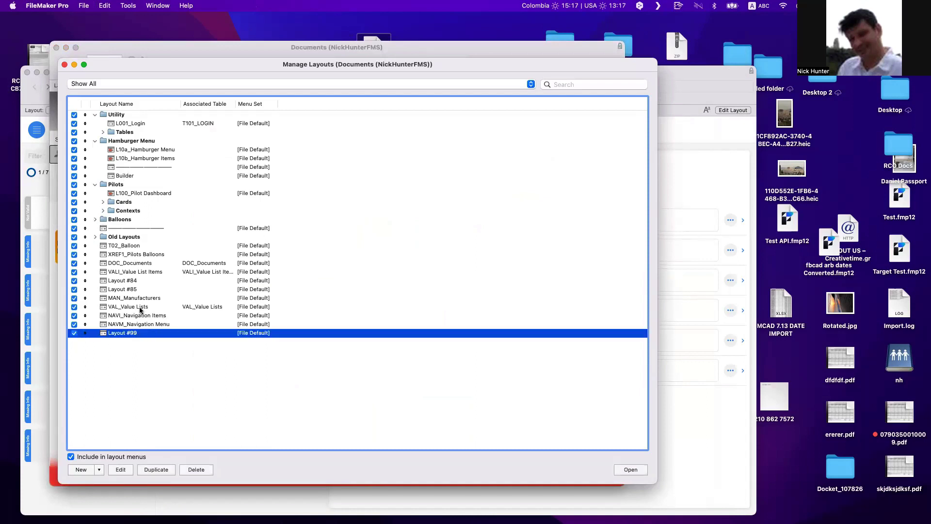
drag(134, 298, 123, 204)
super+click(119, 186)
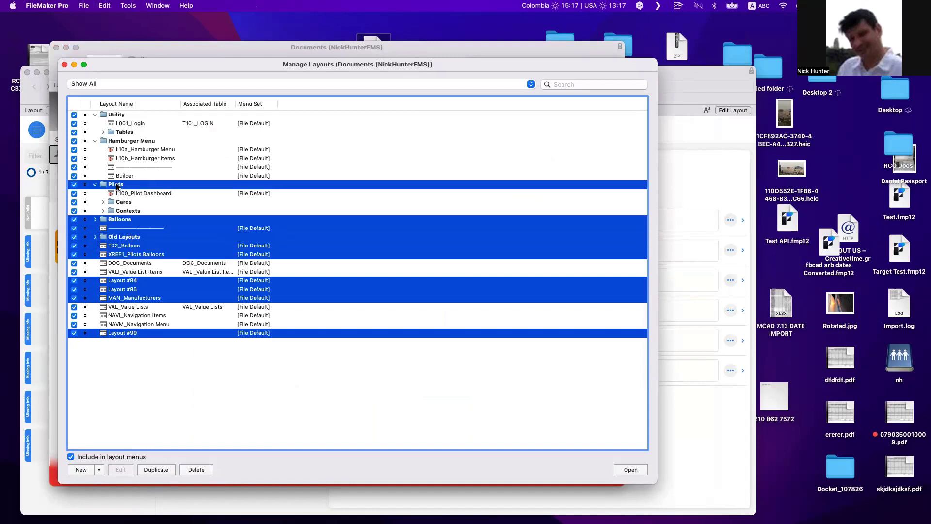
super+click(126, 141)
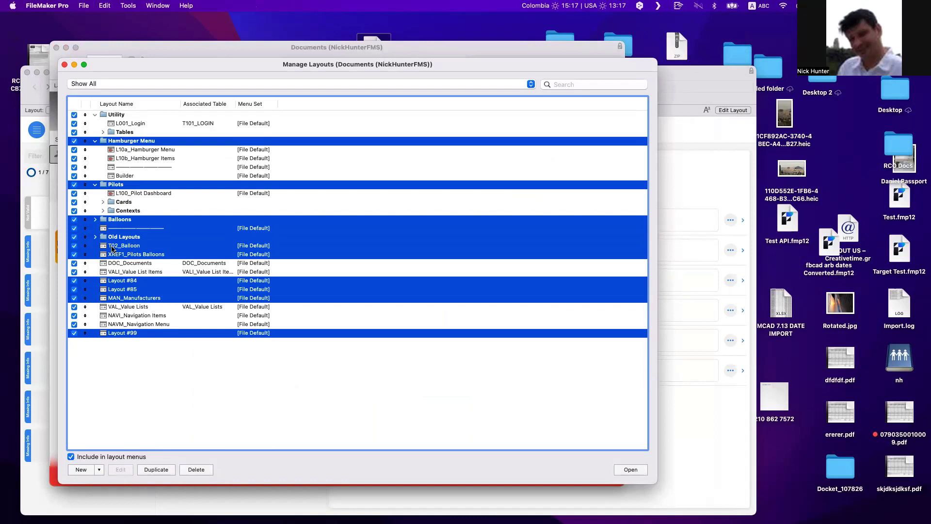
key(Delete)
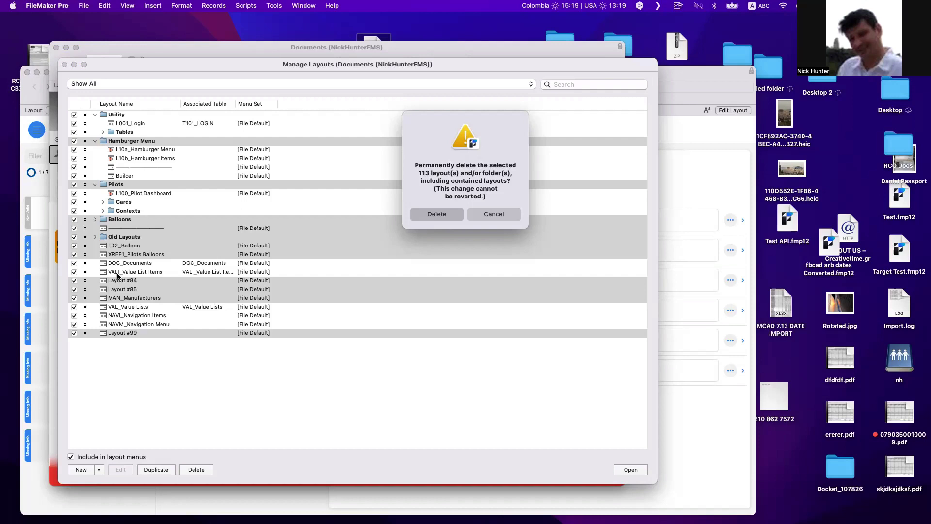
drag(454, 142, 378, 168)
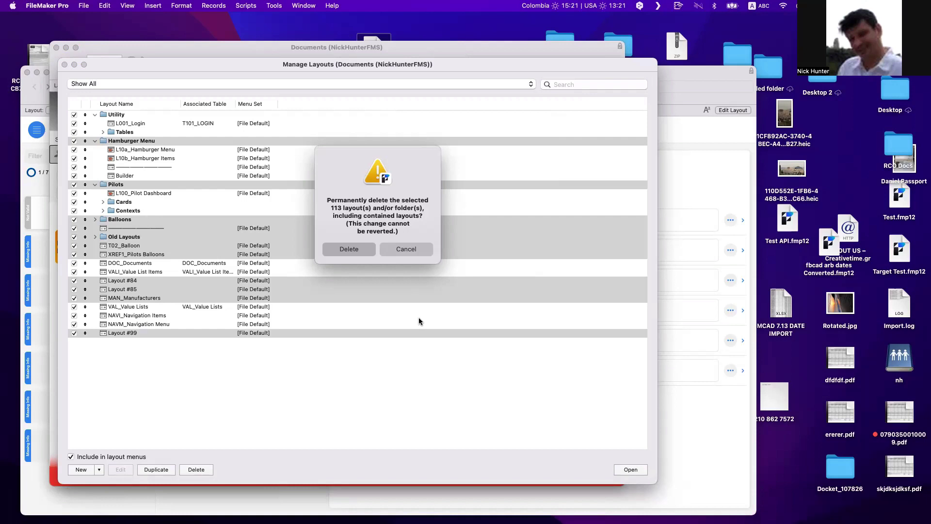
click(349, 249)
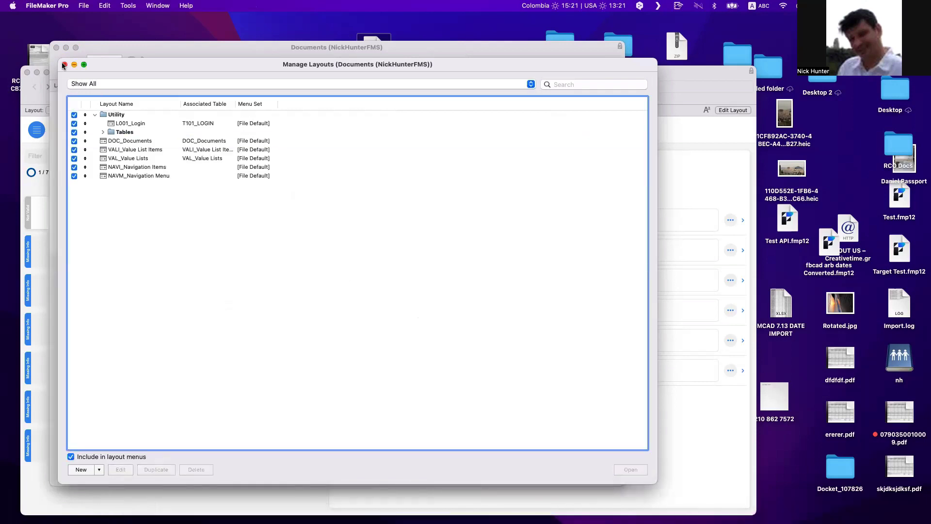
- Check which layouts the Tables folder inside Utility contains, and close the layout manager
click(103, 133)
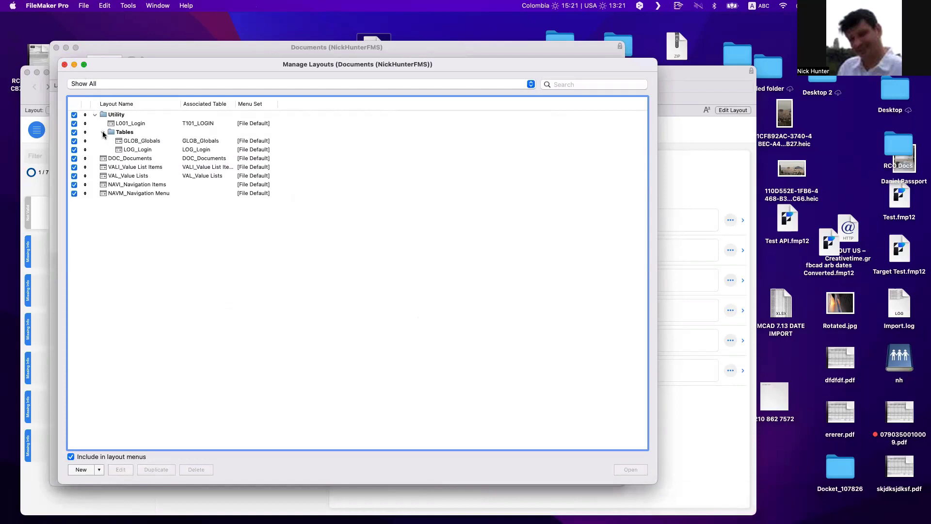
click(103, 132)
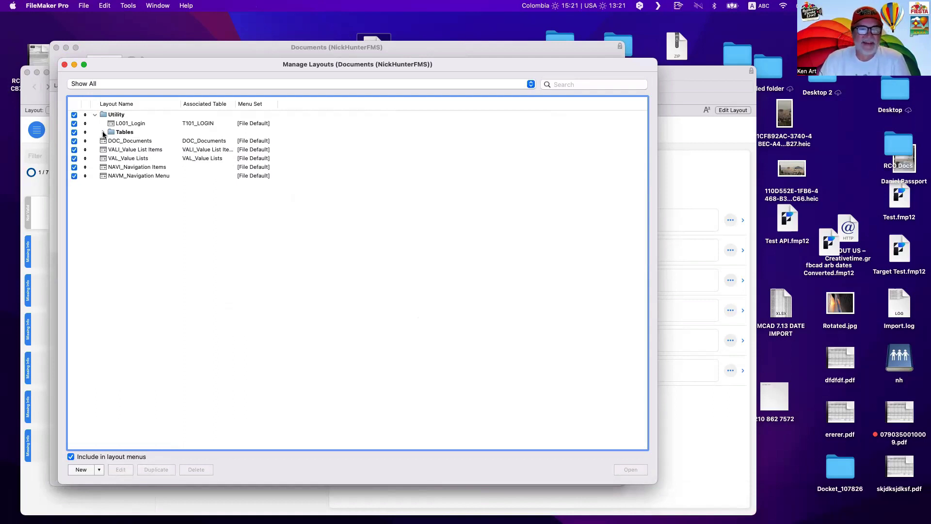
key(Escape)
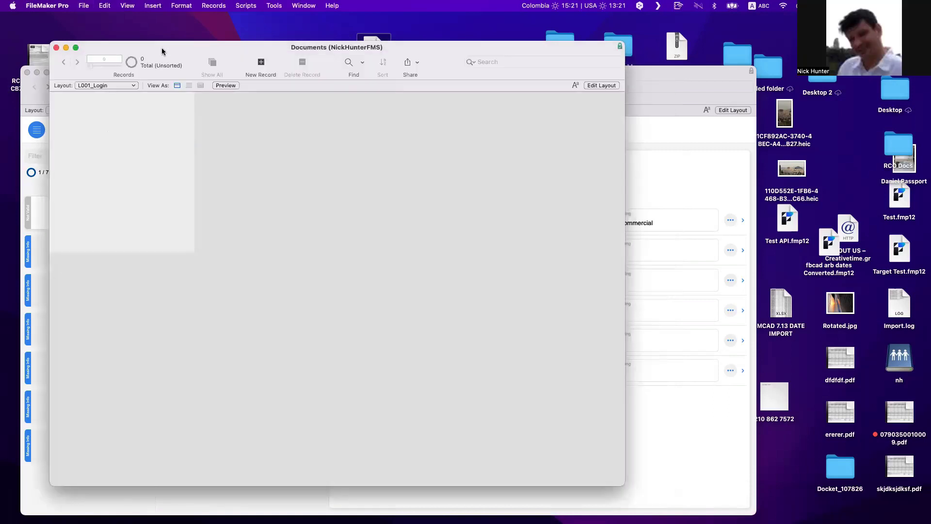
drag(161, 48, 171, 62)
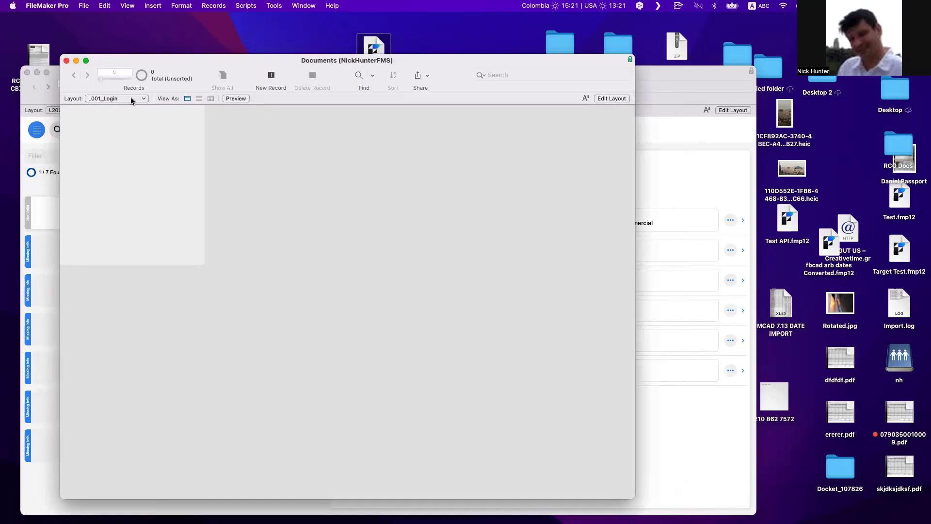
- Disable the OnLastWindowClose script trigger in the Documents file's options
click(83, 5)
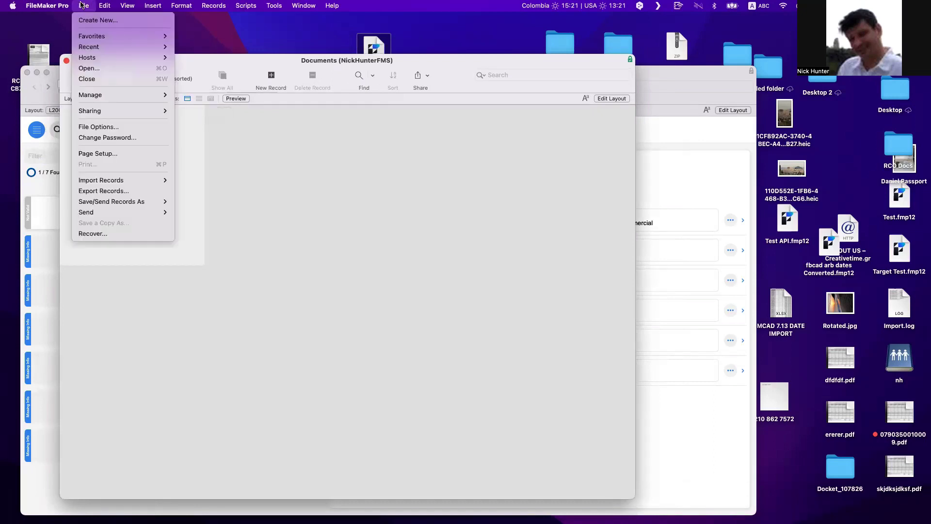
mouse_move(97, 95)
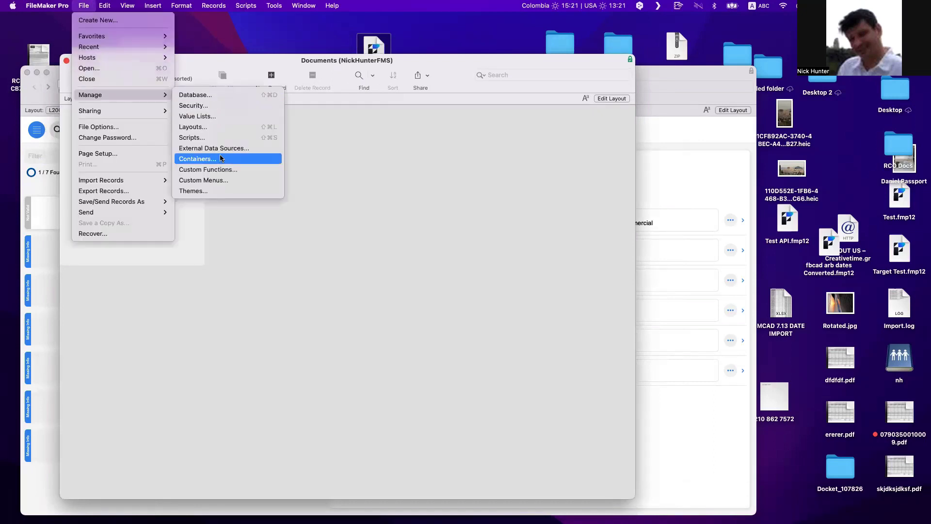
click(123, 127)
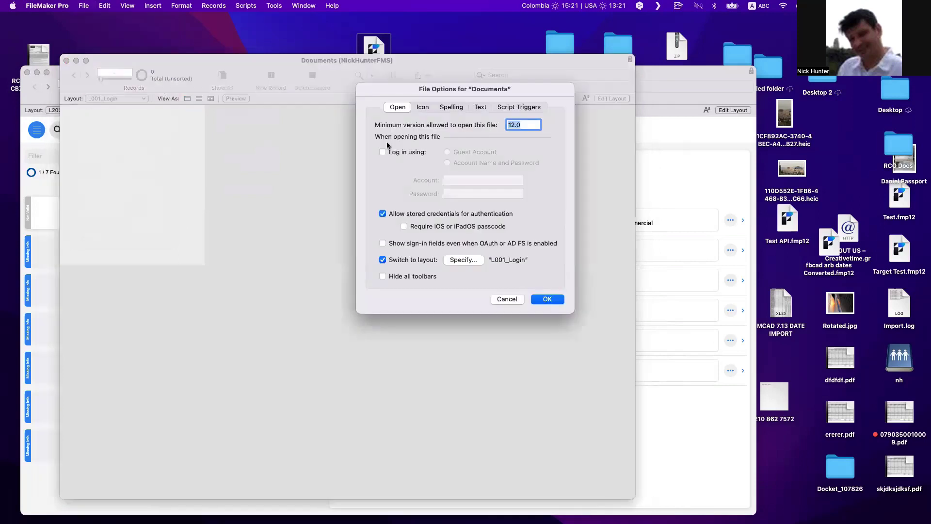
click(510, 106)
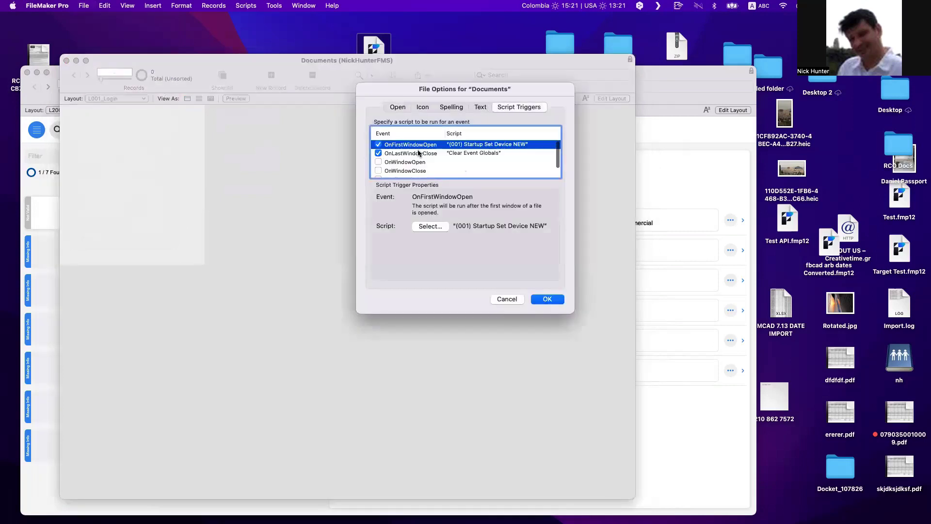
click(457, 153)
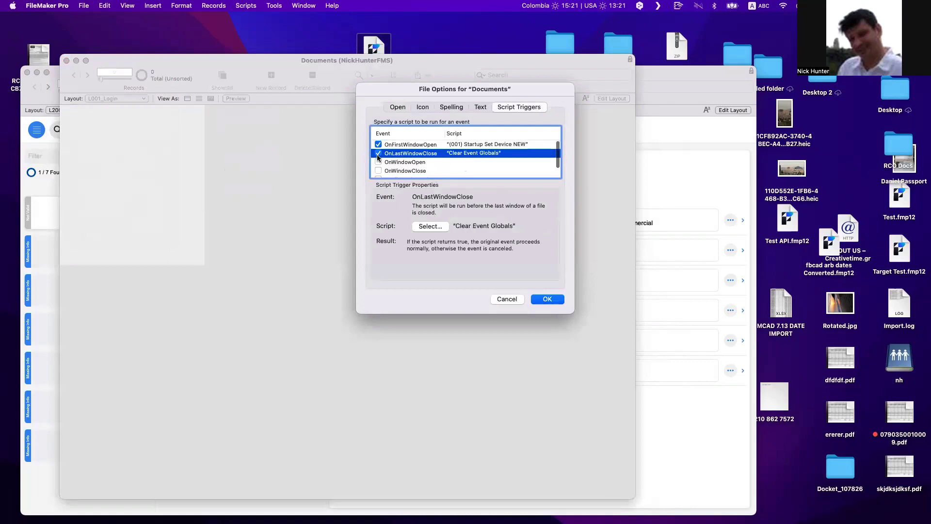
- Open the script "(001) Startup Set Device NEW", assigned to the OnFirstWindowOpen trigger, for editing
click(422, 145)
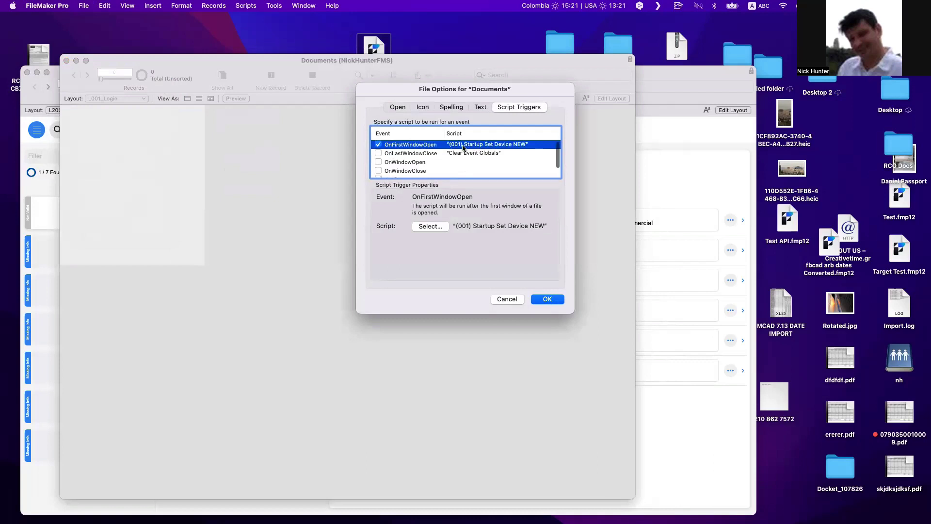
click(438, 226)
click(421, 234)
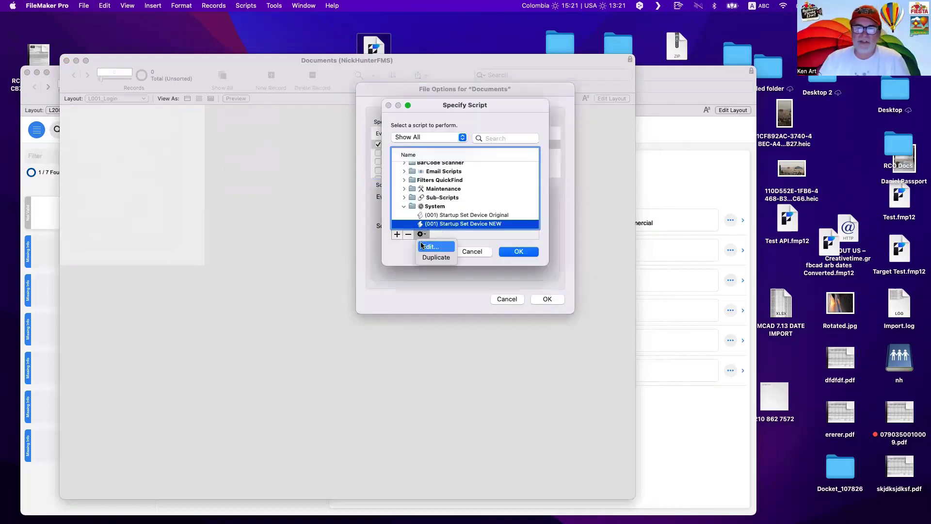
click(427, 244)
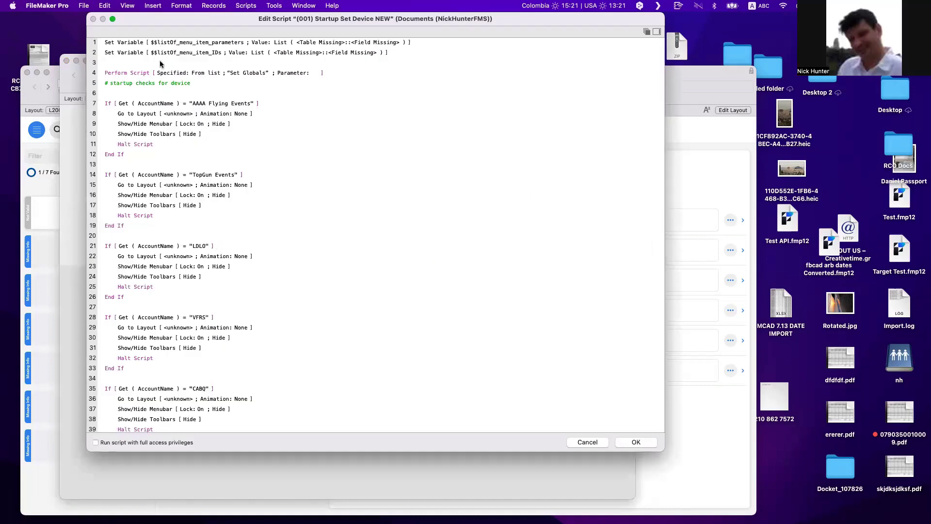
- Delete the startup checks comment and all the account name and device If blocks from the startup script
click(164, 52)
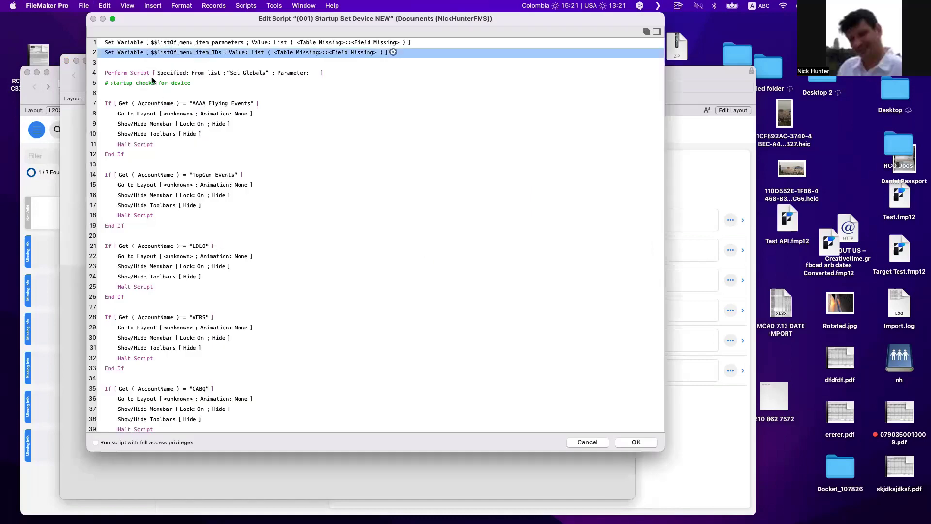
click(131, 75)
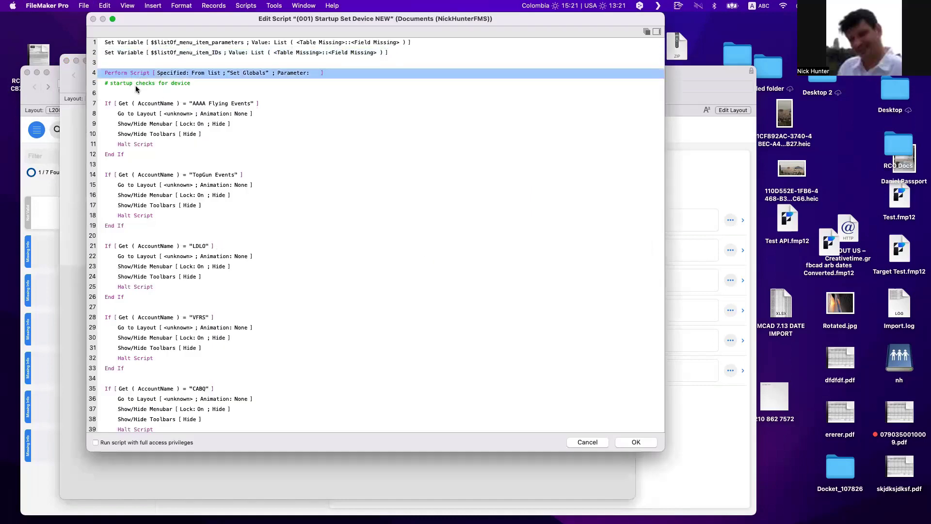
scroll(140, 122, down, 3)
scroll(128, 387, down, 5)
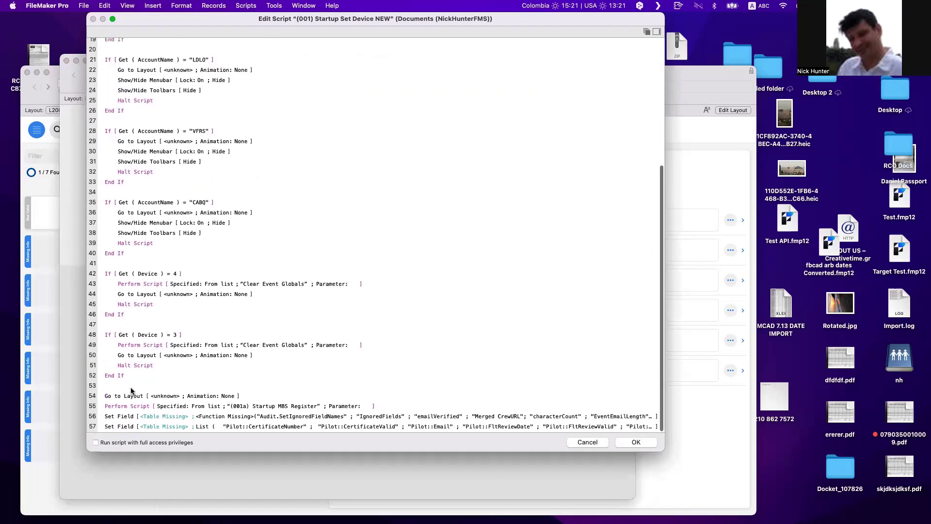
shift+click(129, 377)
key(Delete)
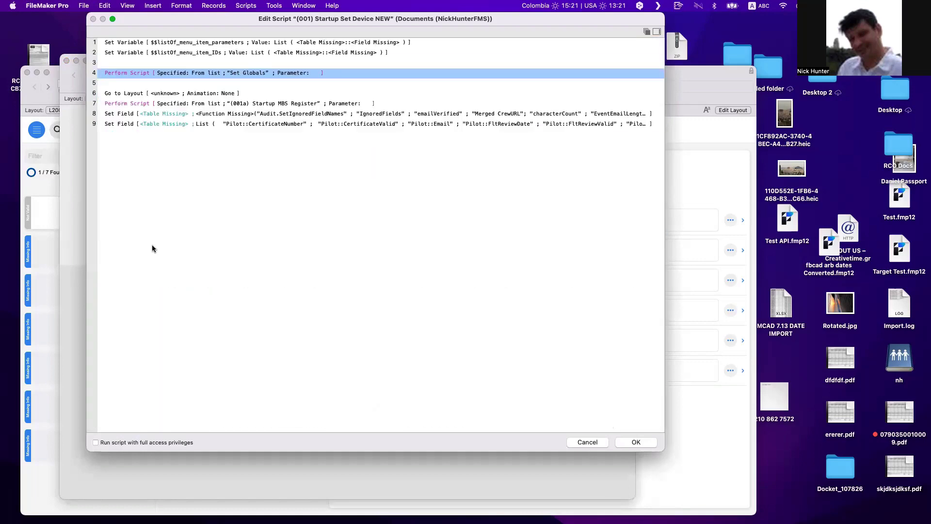
- Set the startup script's Go to Layout step to the DOC_Documents layout
click(159, 93)
click(159, 93)
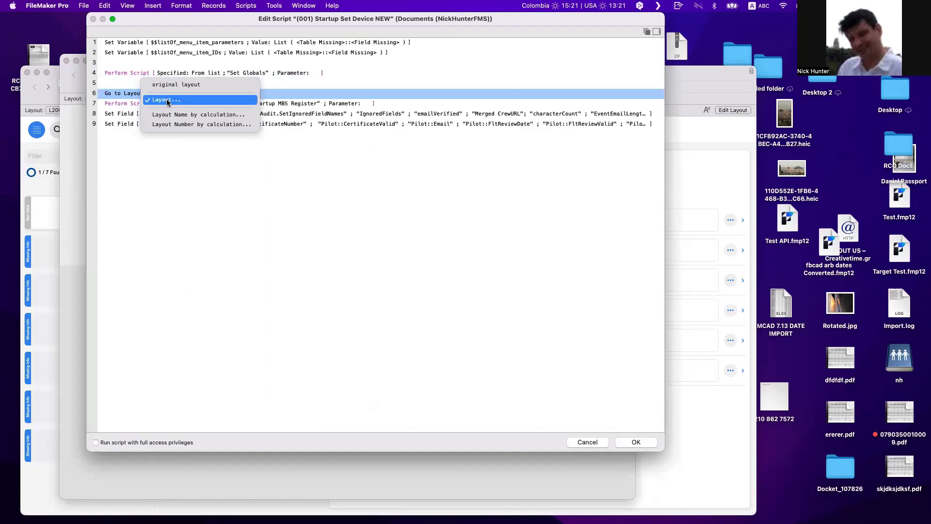
click(165, 98)
click(429, 193)
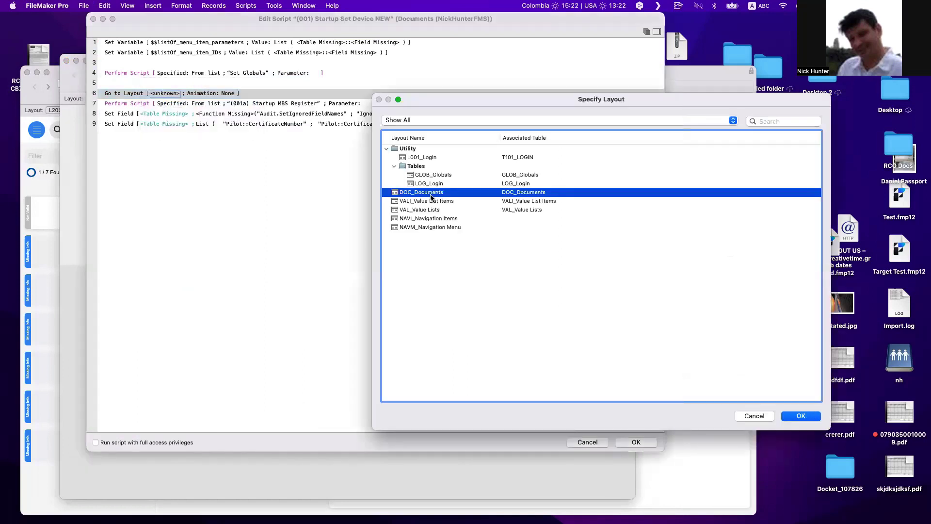
key(Return)
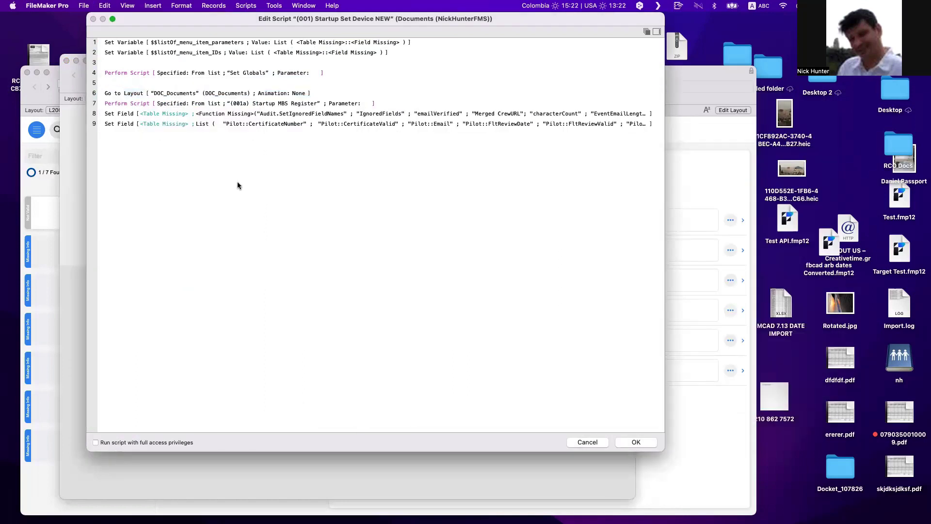
- Delete the two Set Field steps and the "(001a) Startup MBS Register" Perform Script step that end the startup script
click(120, 115)
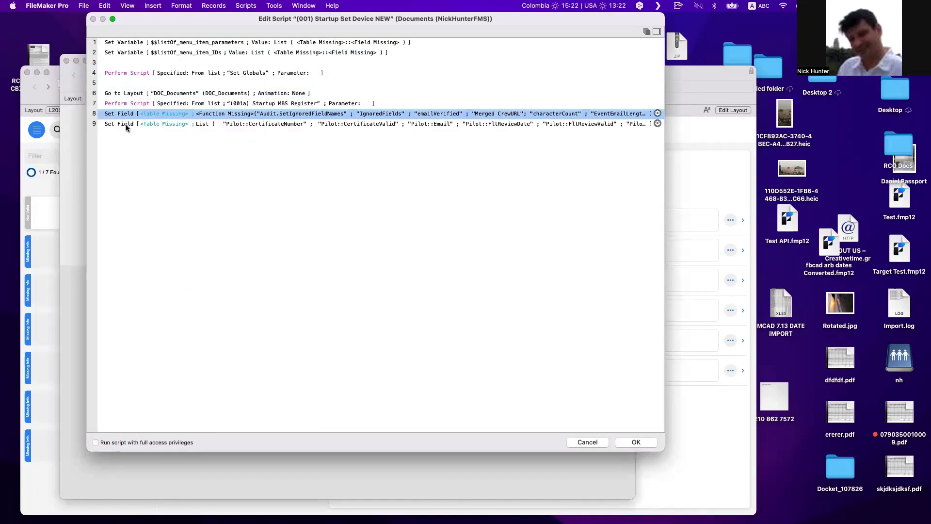
shift+click(125, 124)
key(BackSpace)
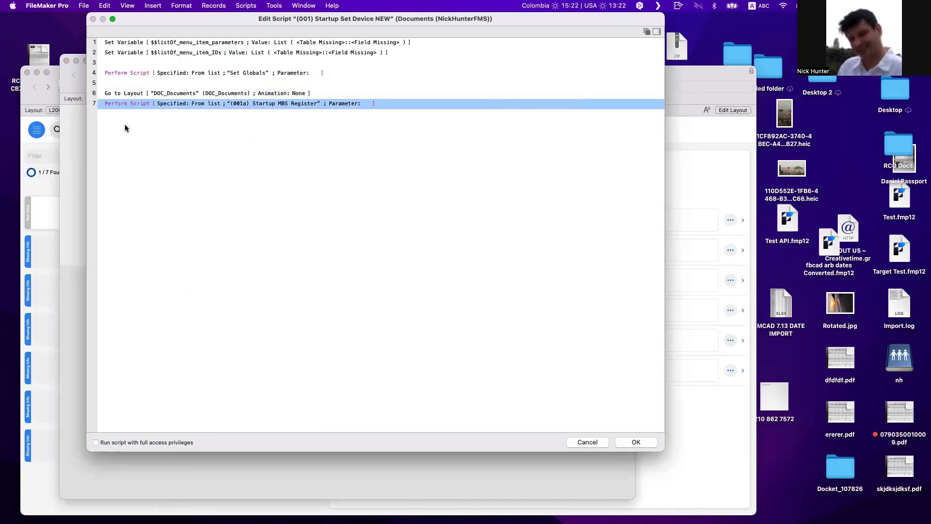
key(BackSpace)
click(160, 118)
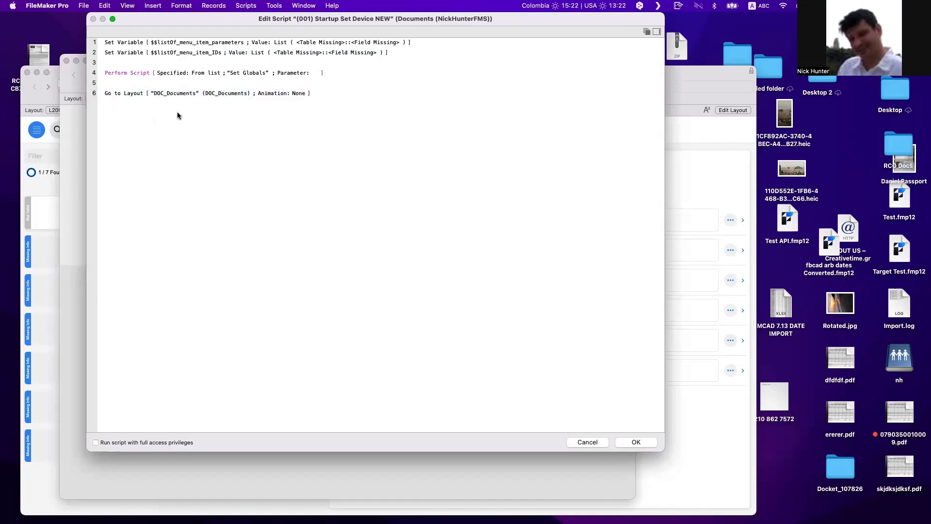
- Delete the two $$listOf_menu_item Set Variable steps and the blank lines from the startup script
click(115, 58)
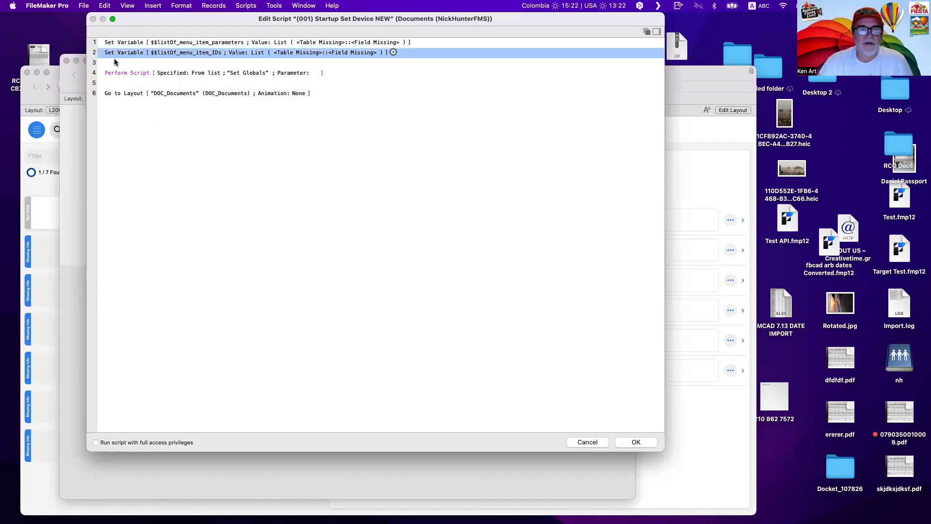
click(116, 63)
shift+click(118, 50)
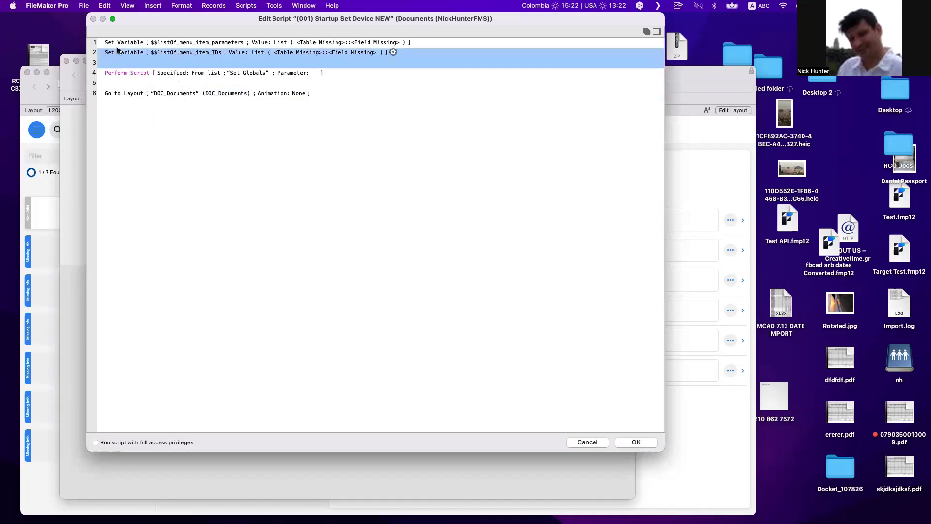
shift+click(139, 44)
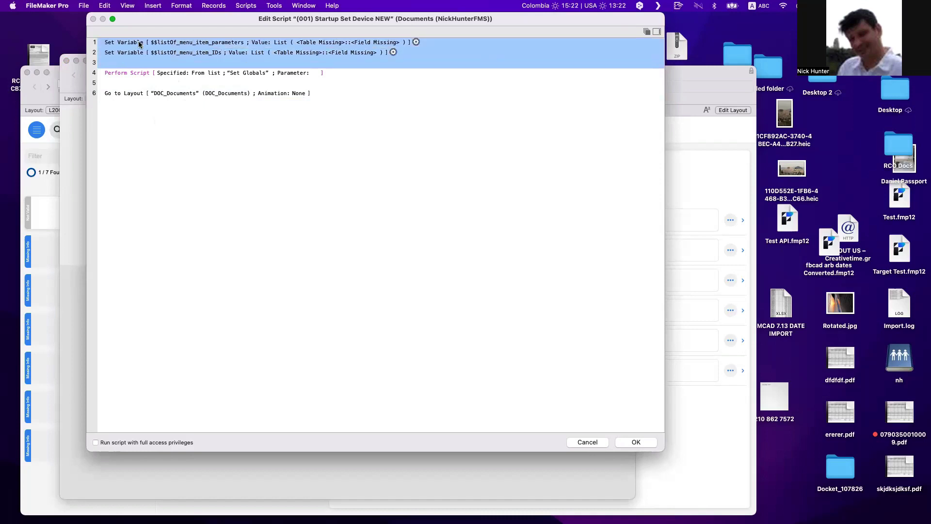
key(BackSpace)
click(134, 53)
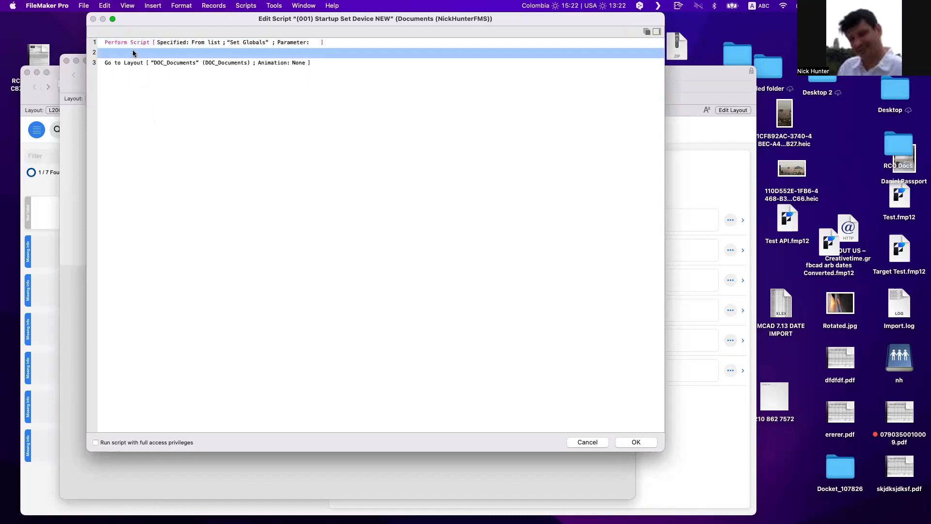
key(BackSpace)
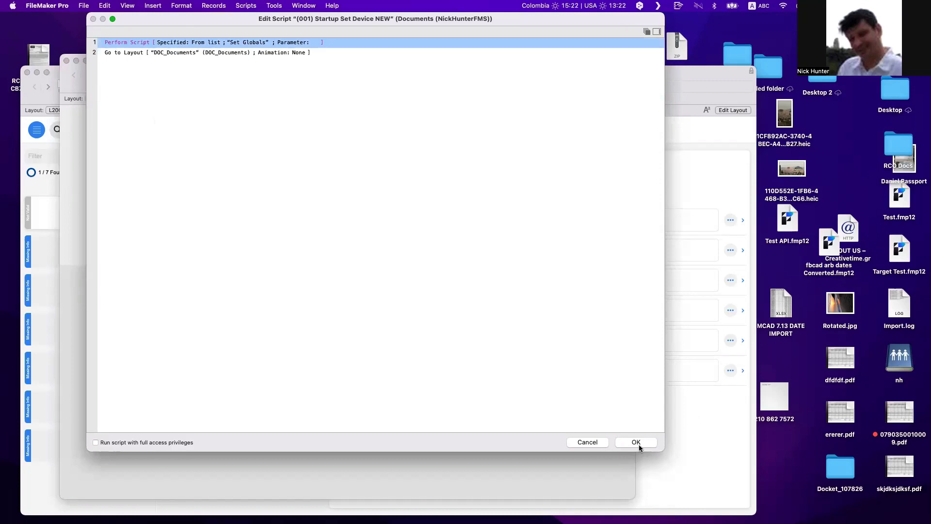
- Save the startup script, keep it assigned to OnFirstWindowOpen and apply the Documents file options
key(Return)
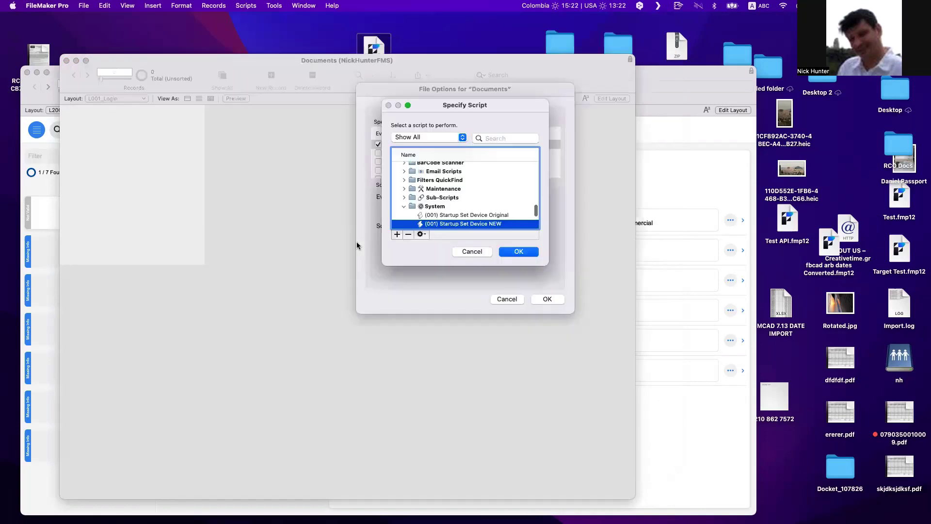
click(522, 253)
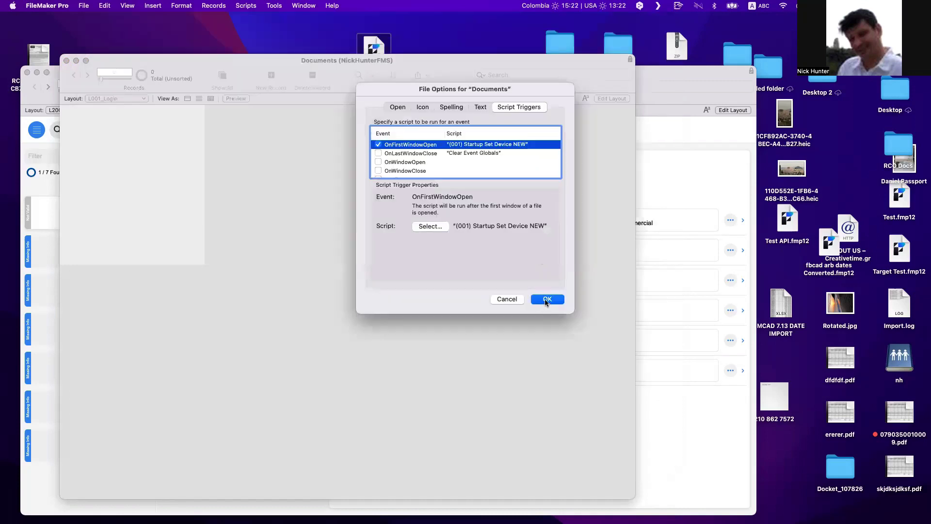
click(544, 299)
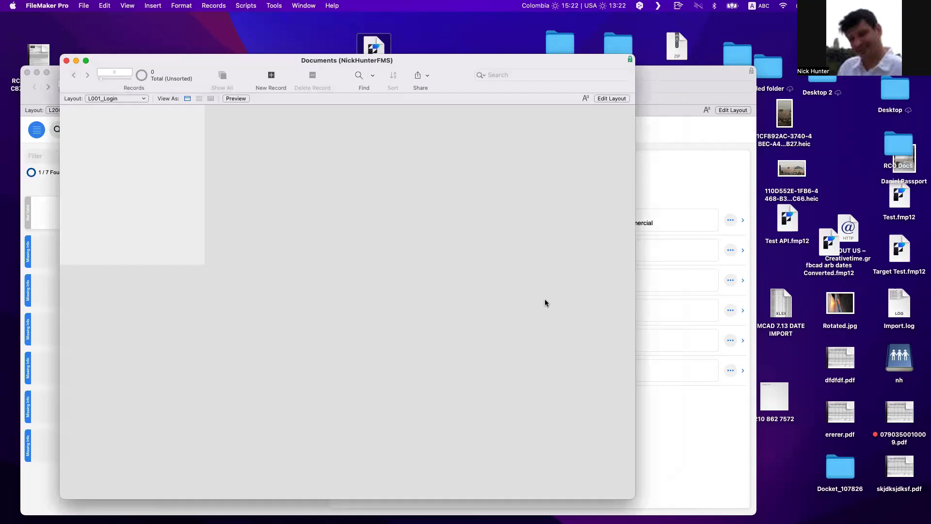
- Show the DOC_Documents layout in the Documents file and move its window aside to uncover AAAA_PAD Clone
click(121, 98)
click(121, 109)
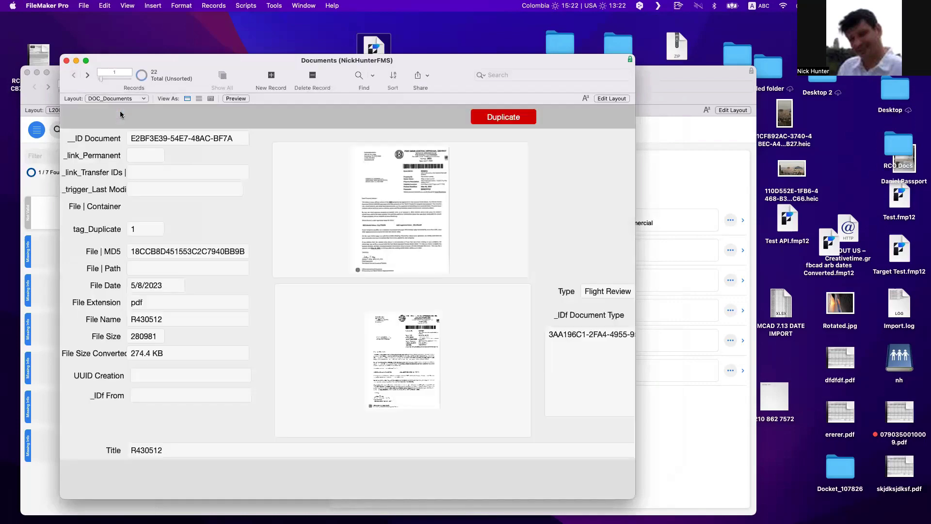
drag(241, 62, 445, 124)
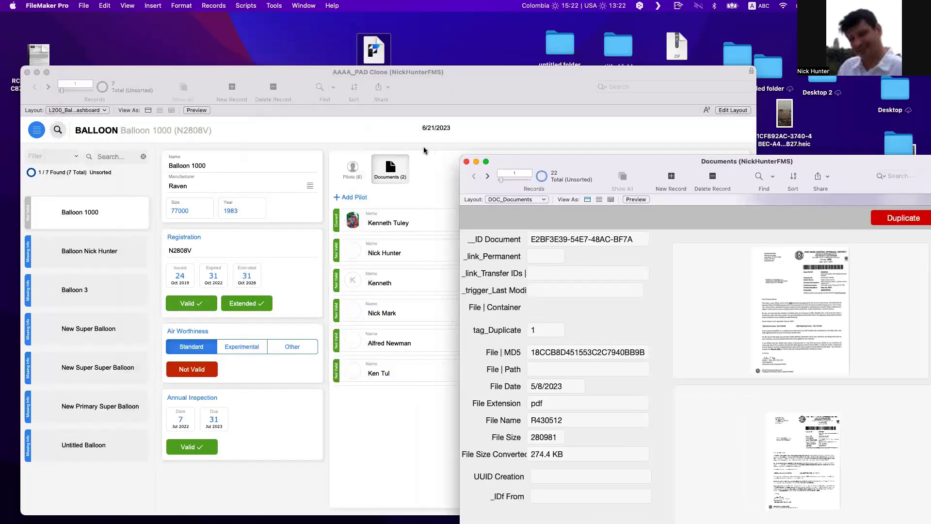
- Inspect the _trigger_Last Modification field on the balloon dashboard layout of AAAA_PAD Clone in Layout mode, then return to Browse mode
click(386, 136)
key(super+l)
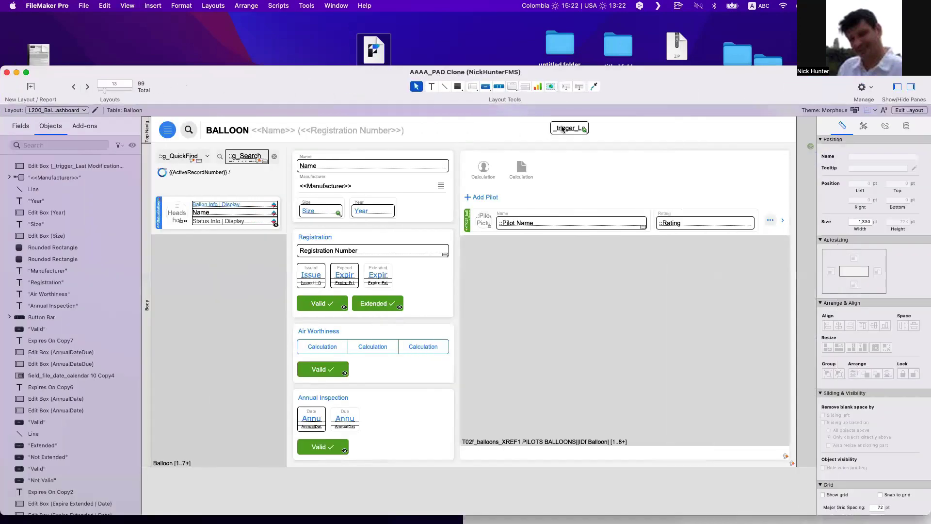
click(563, 128)
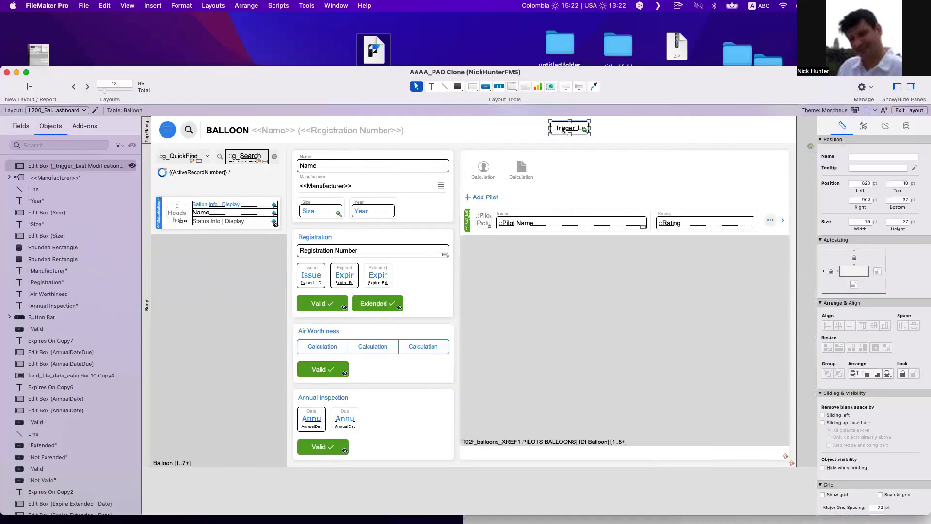
key(super+b)
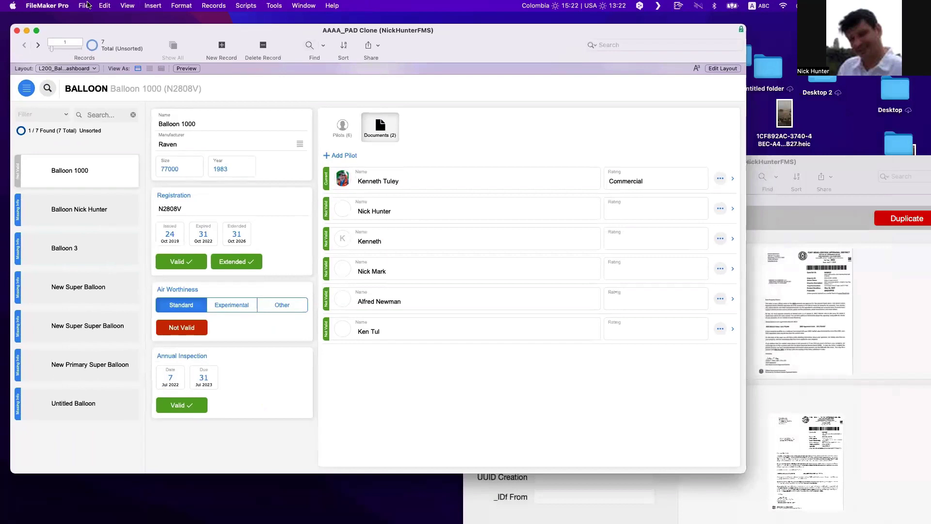
- Open the AAAA_PAD Clone relationships graph, place NAVI_Navigation Items in the top row beside NAVM_Navigation Menu and collapse it
click(85, 5)
mouse_move(92, 100)
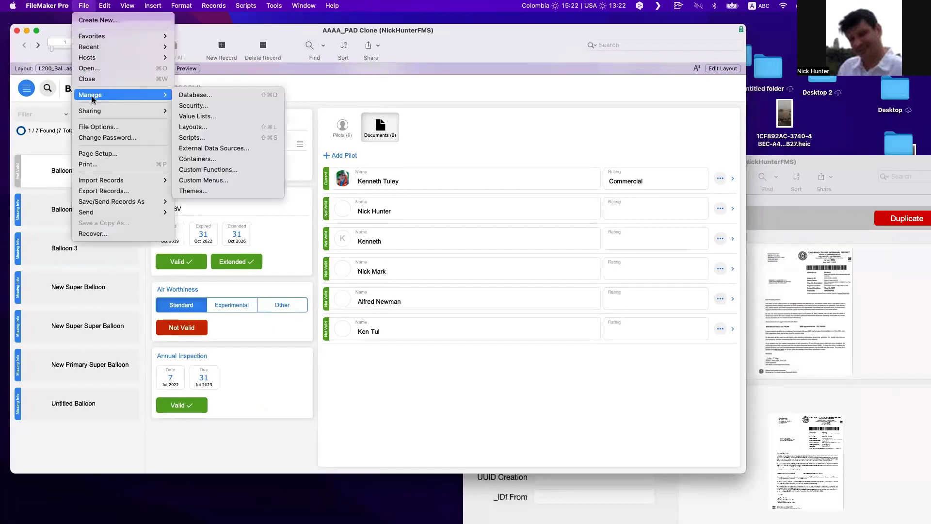
click(190, 99)
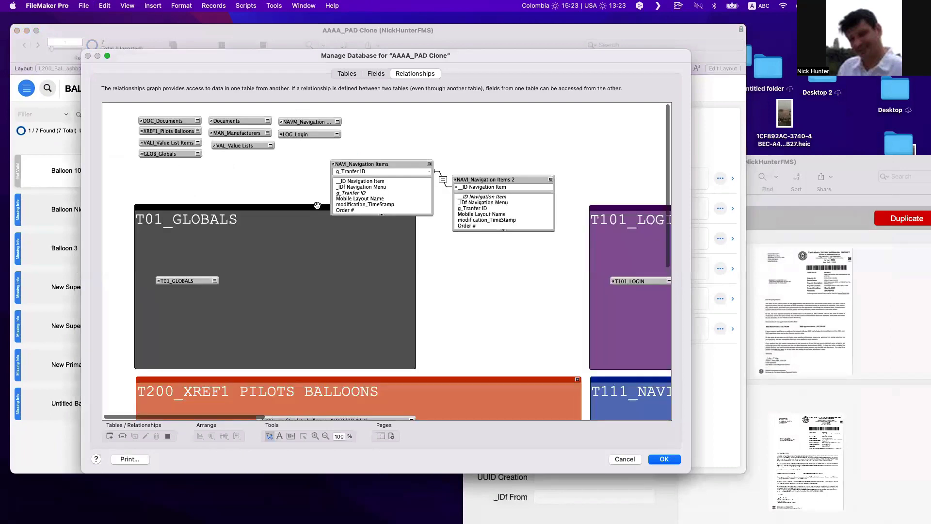
drag(424, 164, 442, 121)
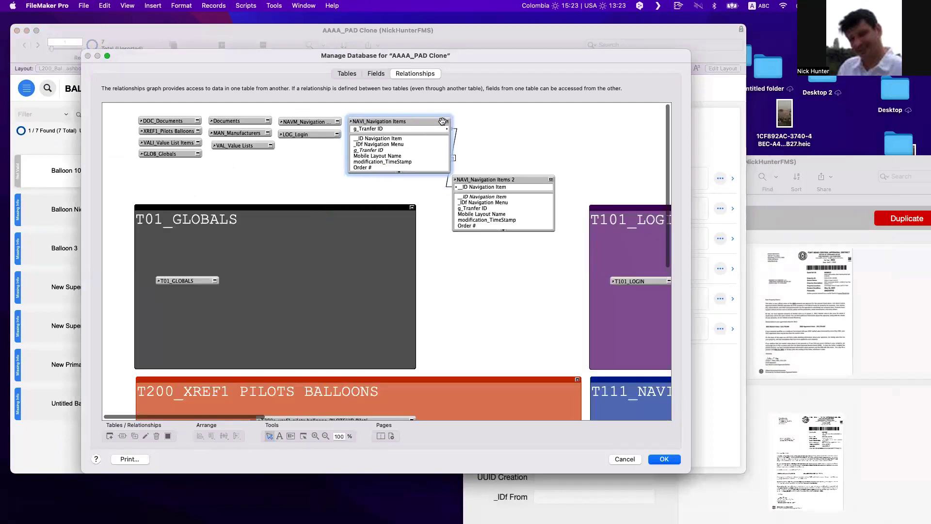
click(446, 121)
click(446, 121)
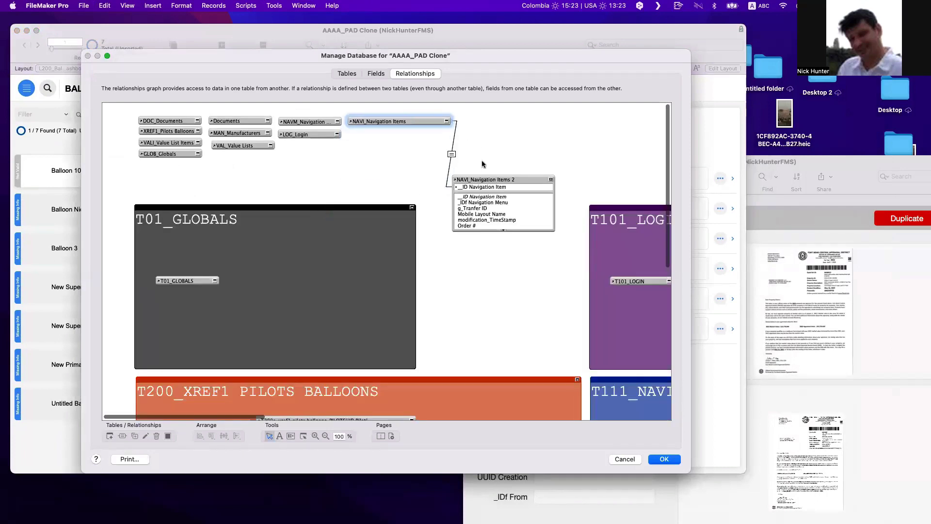
- Collapse NAVI_Navigation Items 2 and place it directly beneath NAVI_Navigation Items in the relationships graph
click(551, 179)
click(551, 179)
drag(531, 179, 427, 132)
click(429, 180)
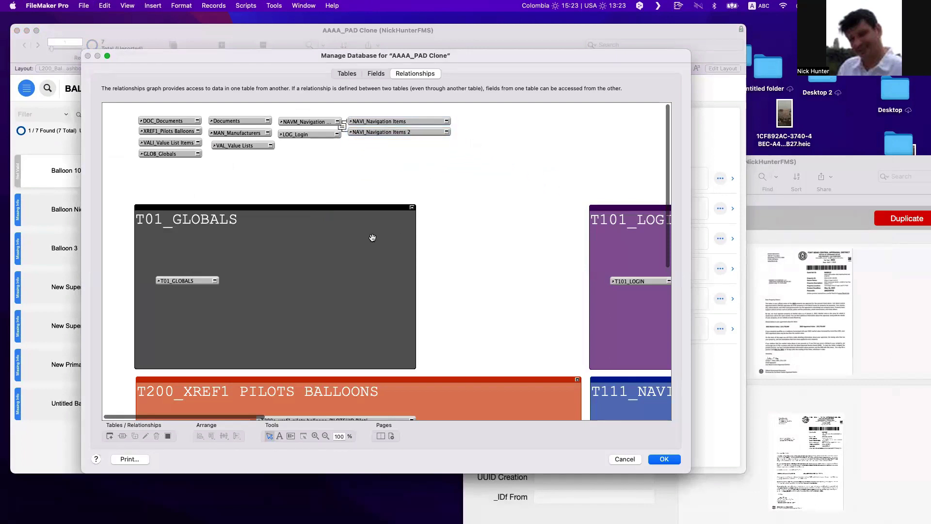
- Look through the relationships graph for occurrences based on the documents table, including T12_DOCUMENTS and the T02h, T02i and T02j balloon occurrences
scroll(373, 238, down, 5)
click(347, 236)
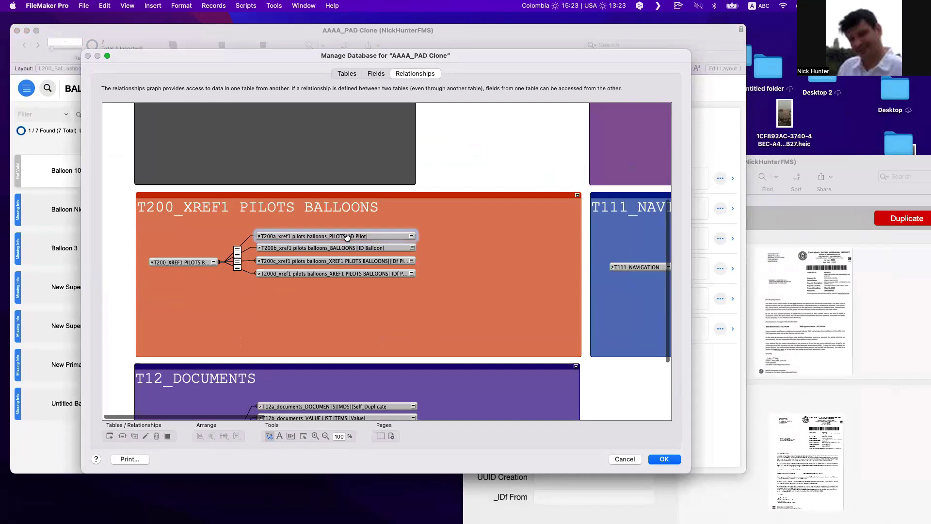
scroll(348, 266, down, 3)
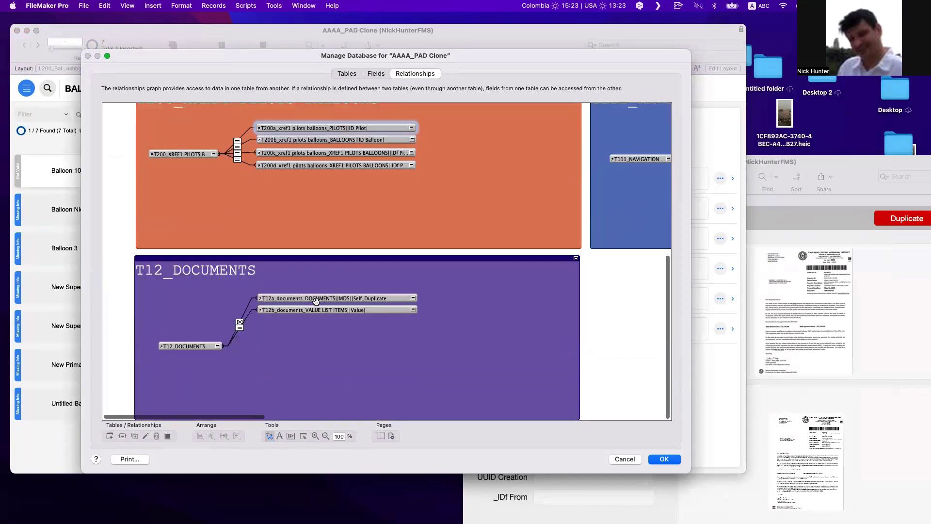
scroll(382, 287, right, 15)
scroll(382, 287, up, 4)
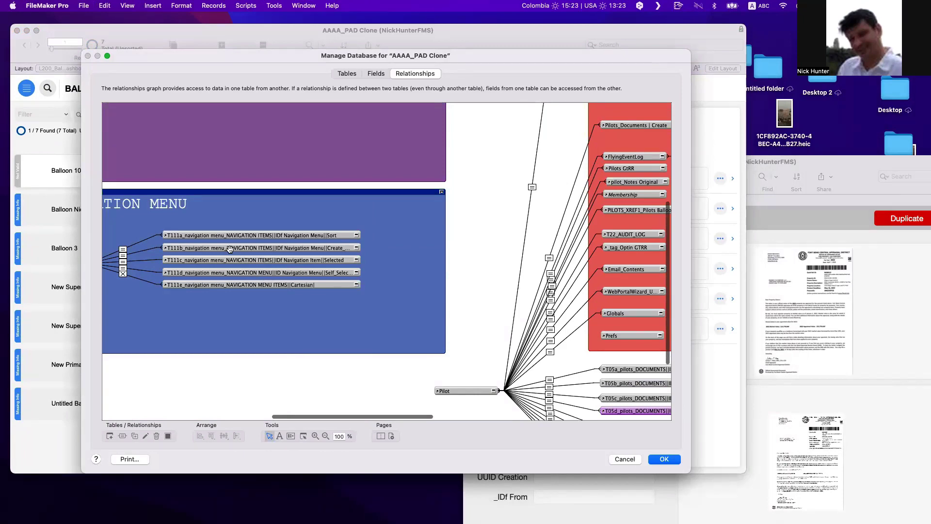
scroll(230, 250, up, 5)
scroll(339, 271, right, 8)
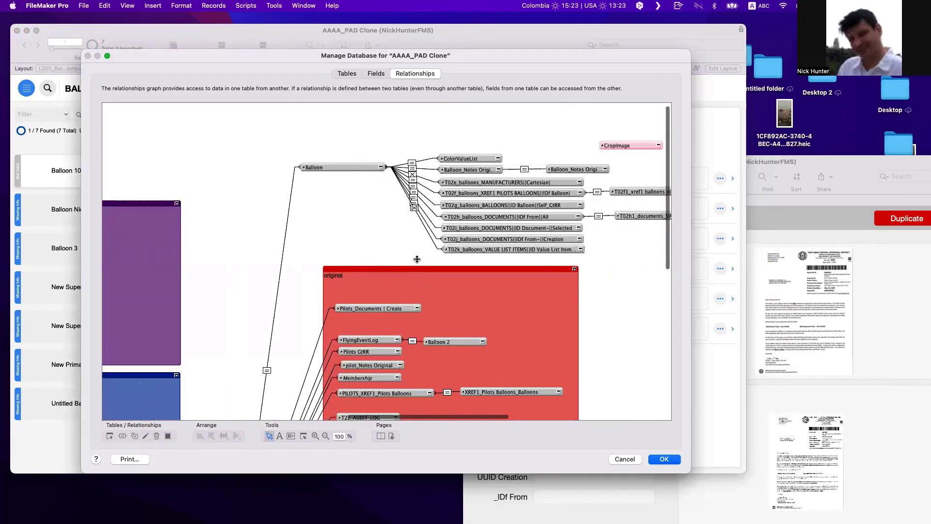
click(507, 238)
shift+click(509, 227)
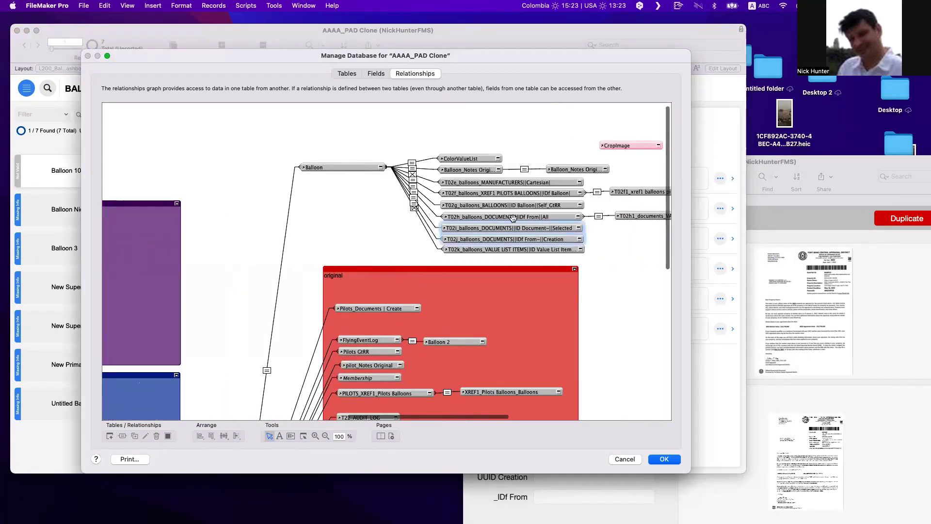
shift+click(513, 217)
click(392, 235)
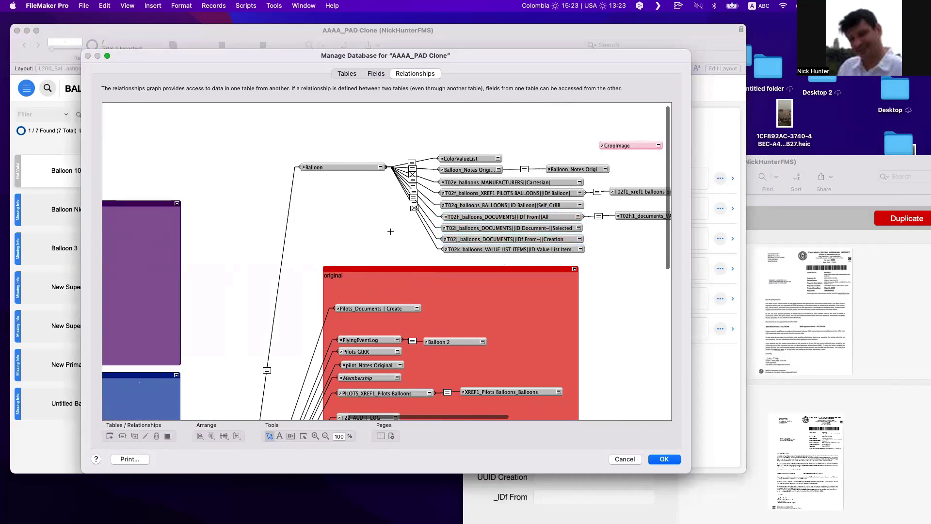
- Inspect the source table and available data sources of the T02h_balloons_DOCUMENTS occurrence, then leave it without changes
click(494, 214)
double_click(493, 215)
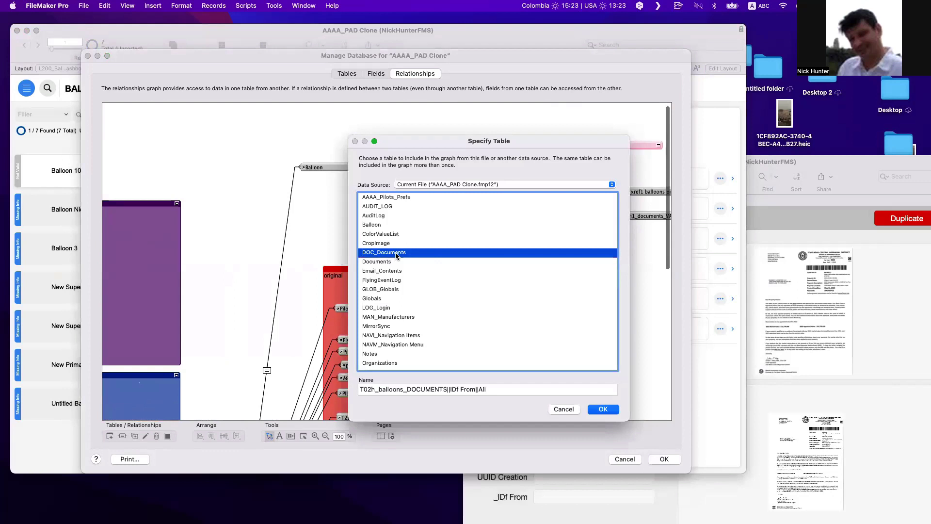
click(422, 186)
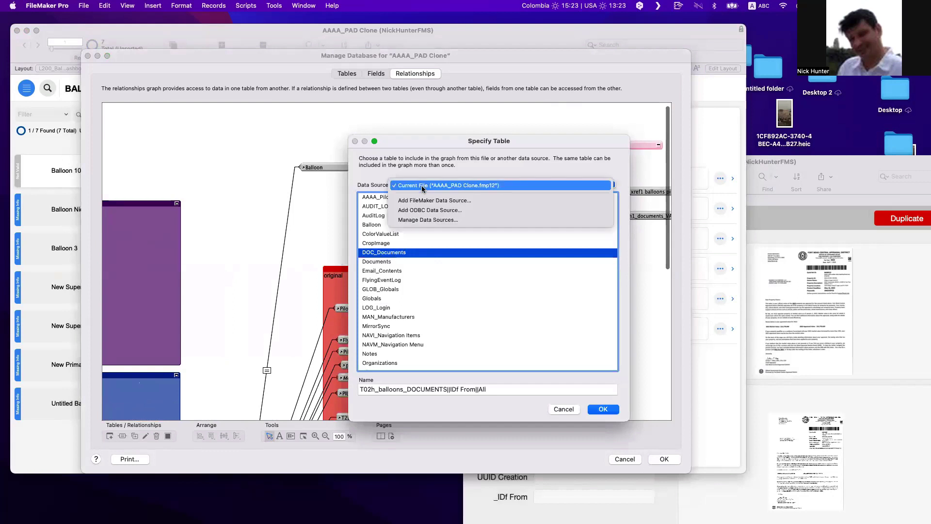
click(421, 187)
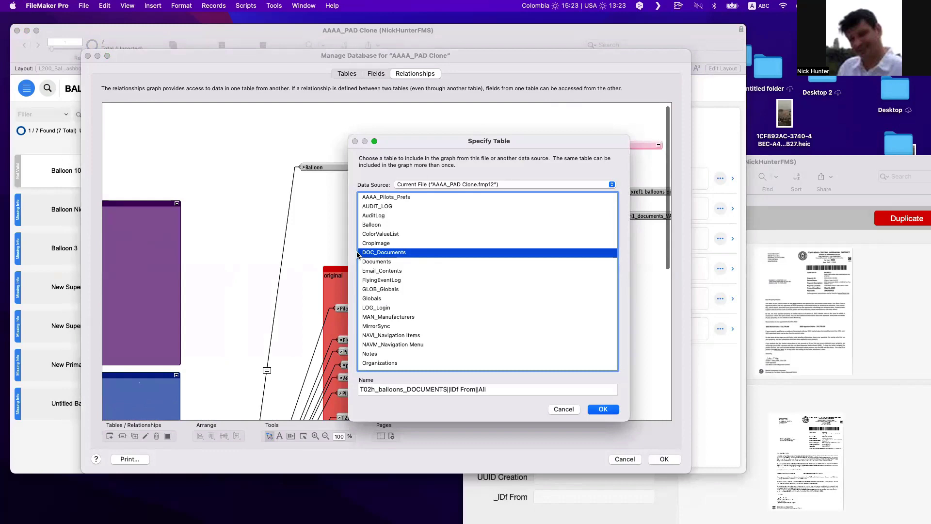
key(Escape)
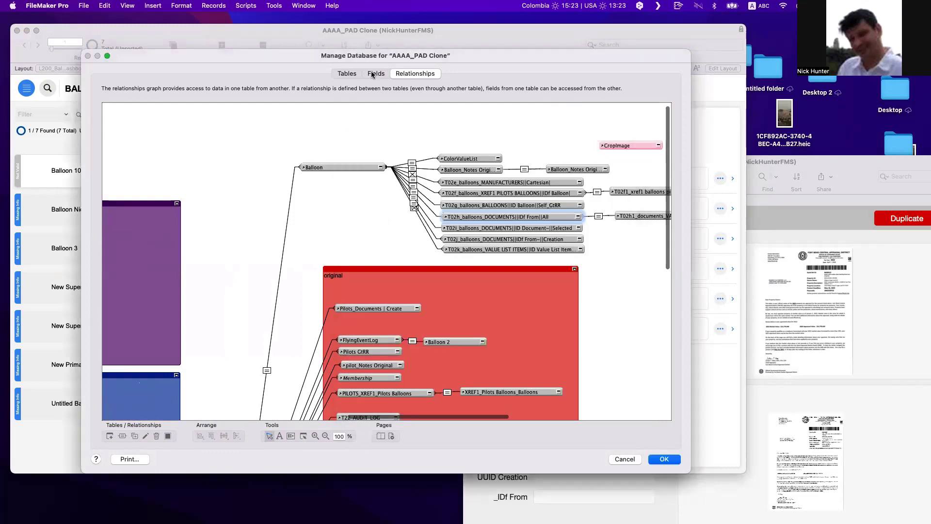
- Rename the DOC_Documents table as DOC_Documents Local and save the database definition
click(375, 73)
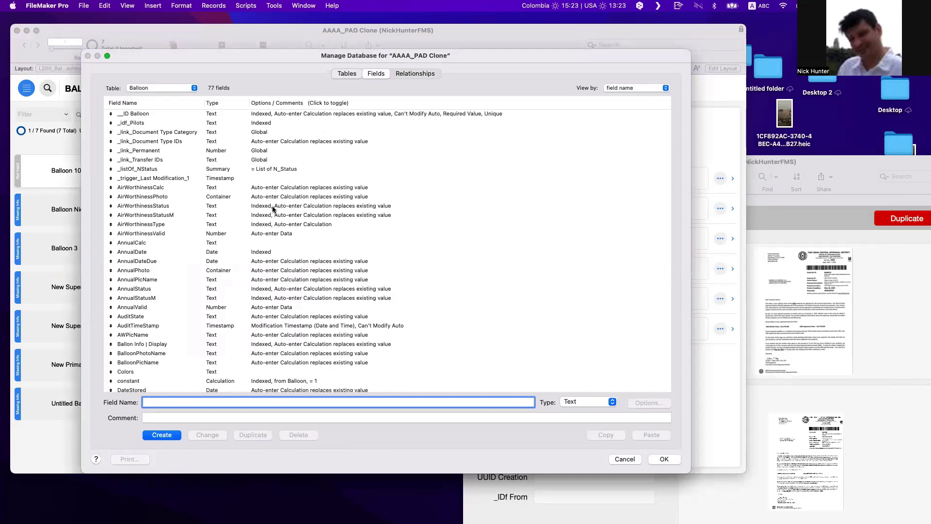
key(ctrl+shift+Tab)
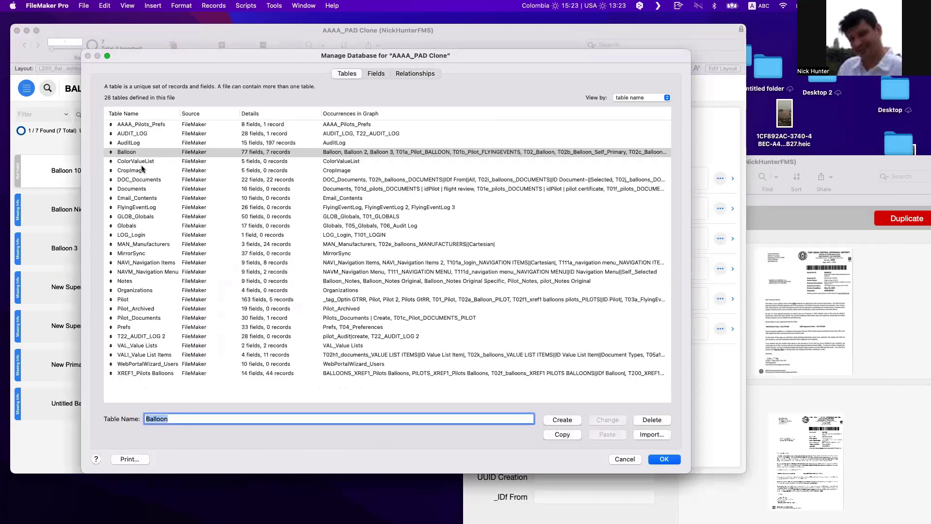
click(152, 180)
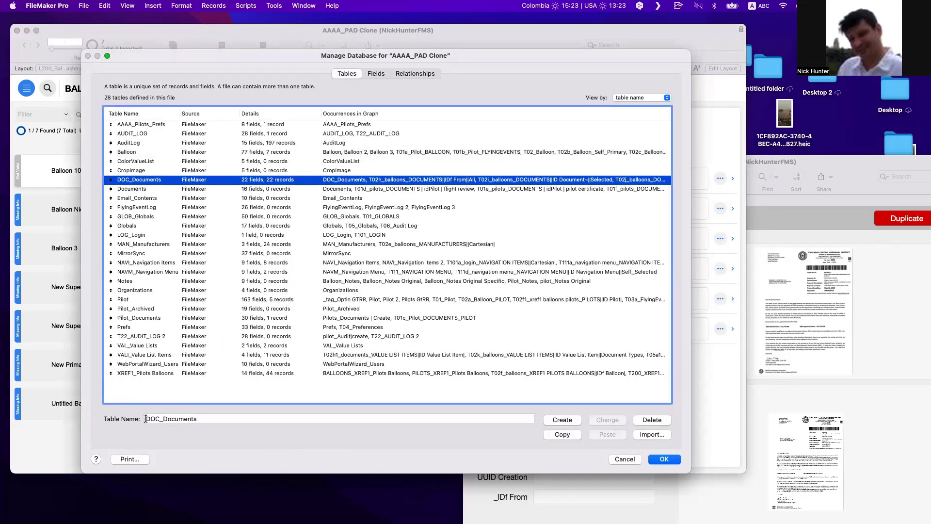
click(201, 418)
text(Local)
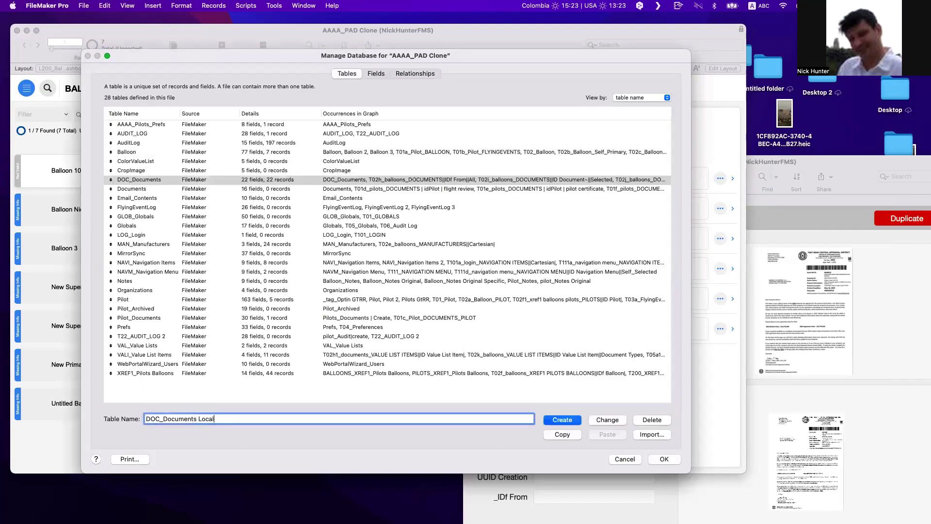
click(609, 419)
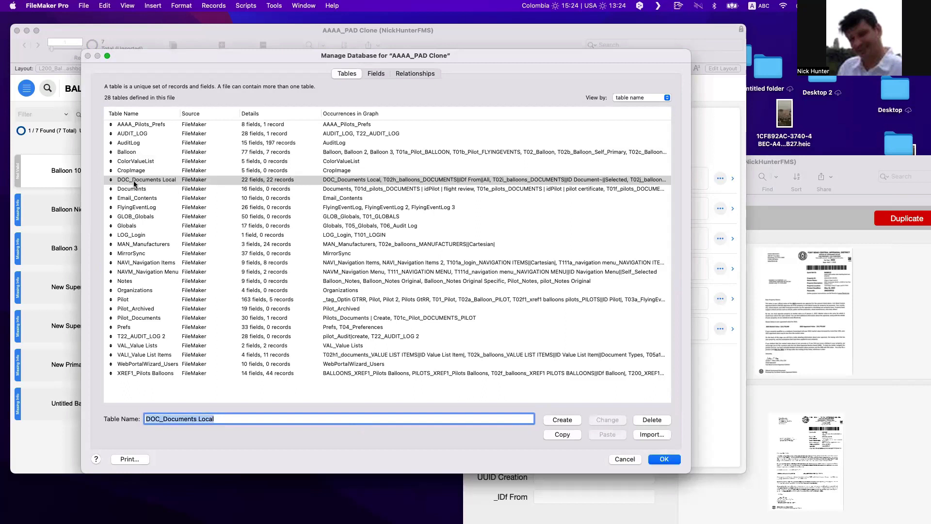
click(663, 458)
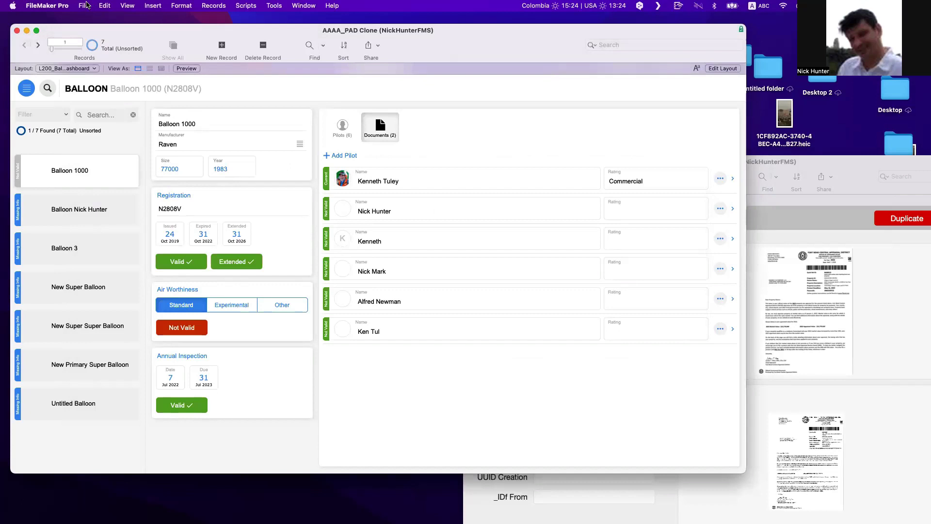
- Create a new FileMaker external data source in AAAA_PAD Clone that points to the hosted Documents file
click(85, 5)
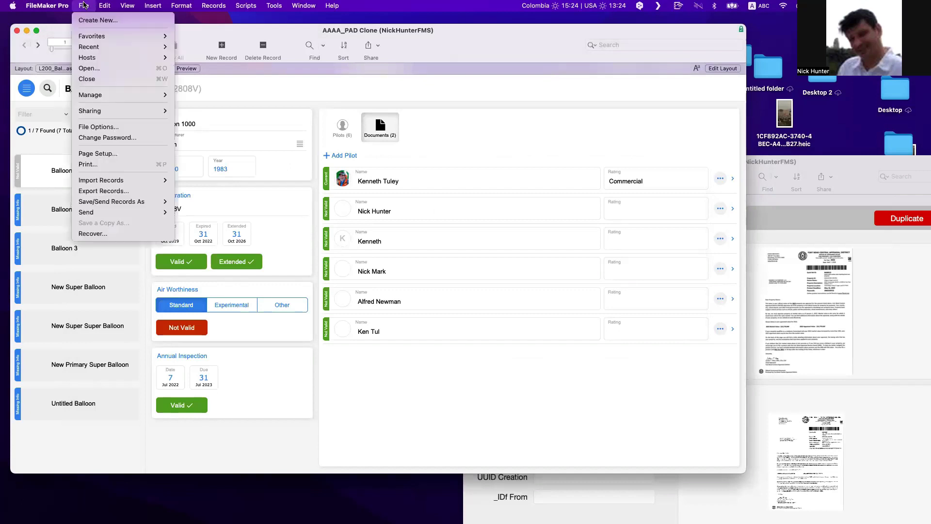
mouse_move(102, 96)
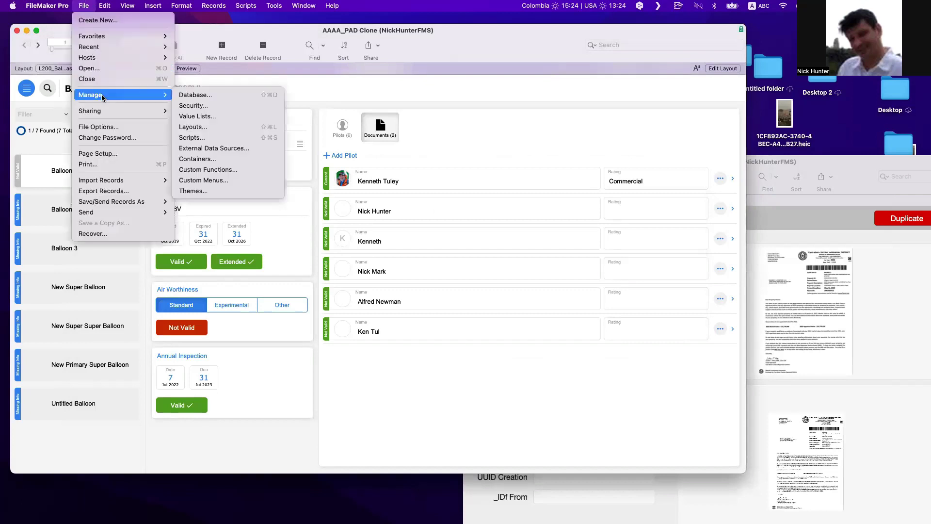
click(231, 148)
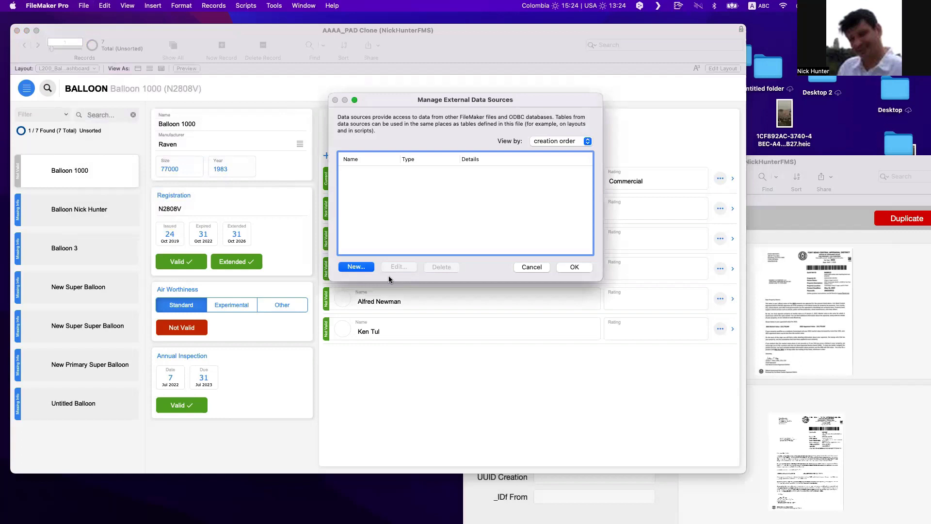
click(356, 267)
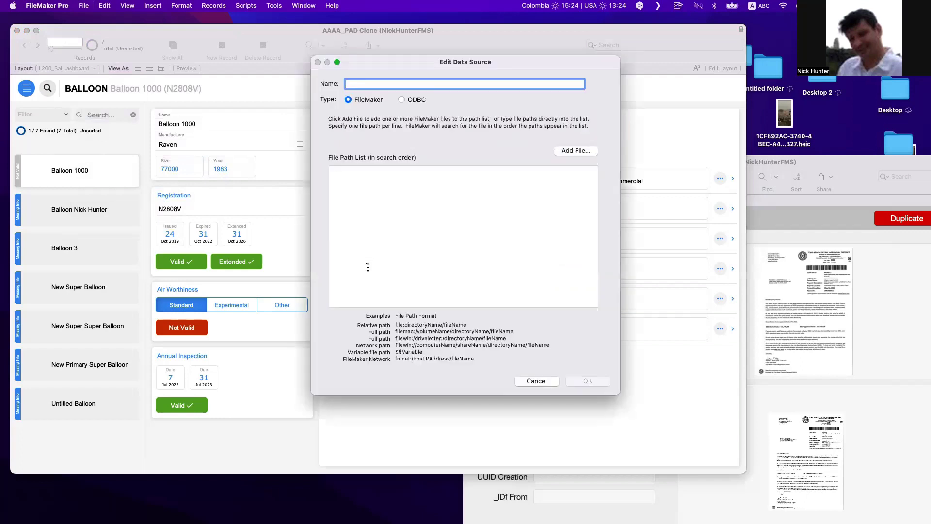
click(586, 151)
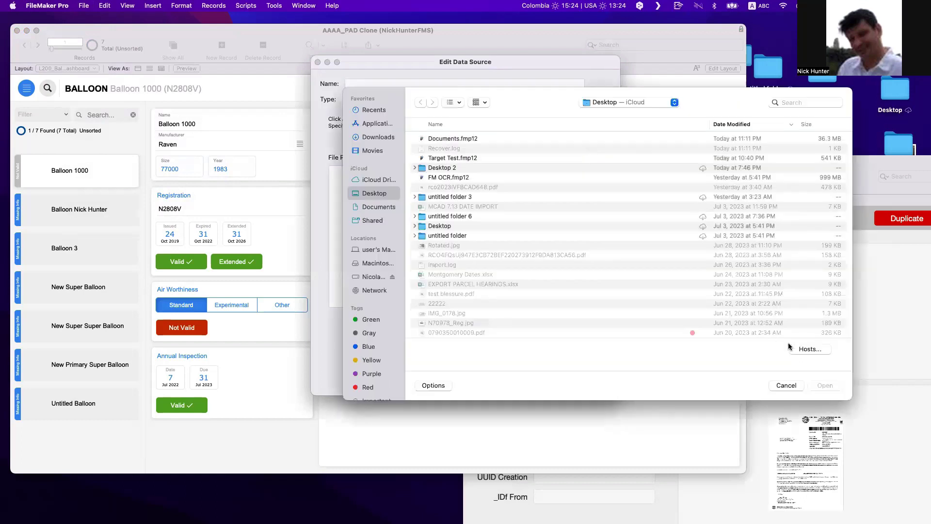
click(808, 349)
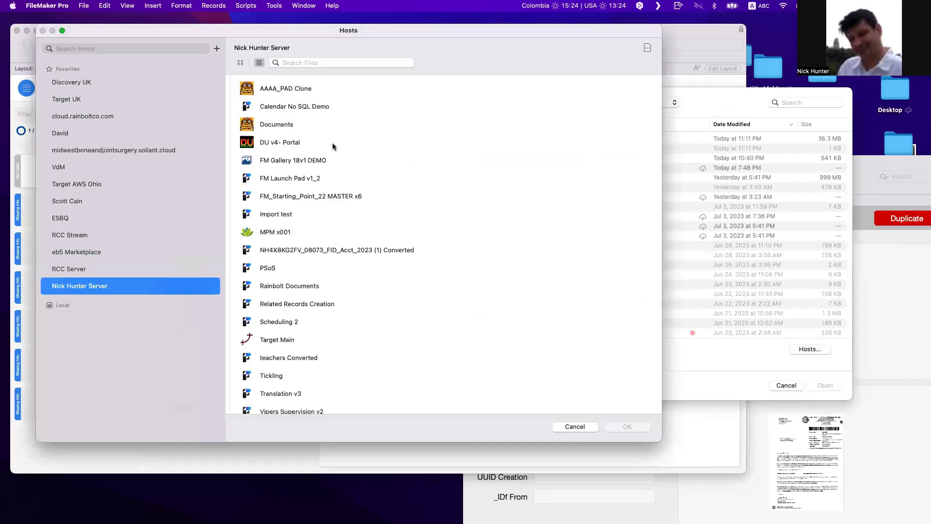
click(291, 125)
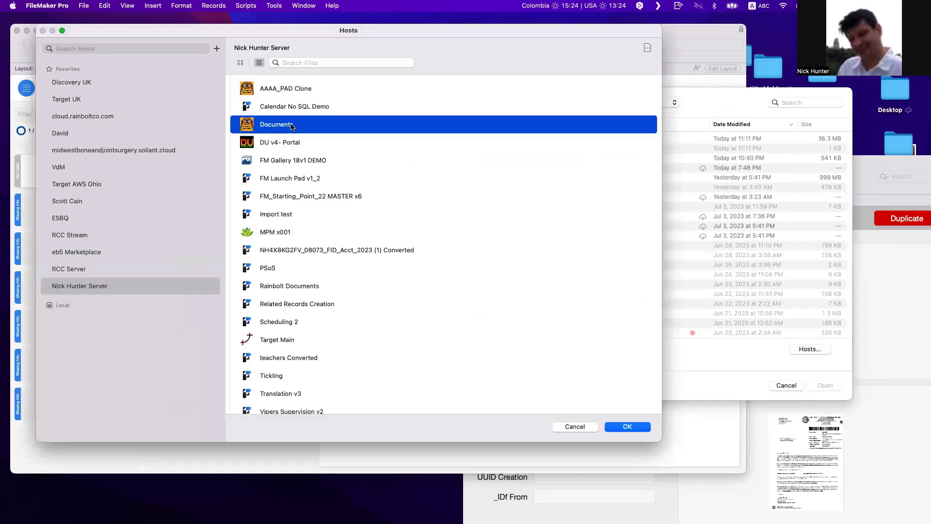
double_click(292, 125)
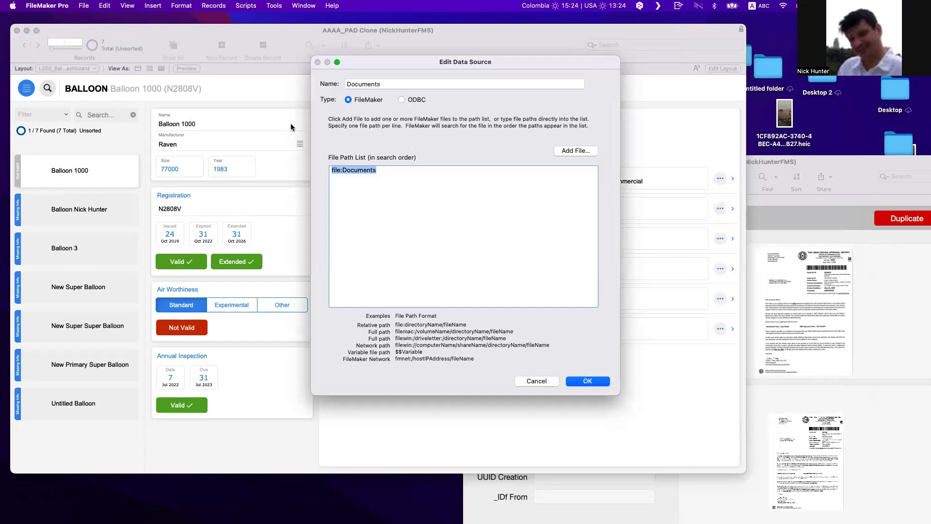
- Name the external data source DOC_Documents and save the external data sources
click(347, 84)
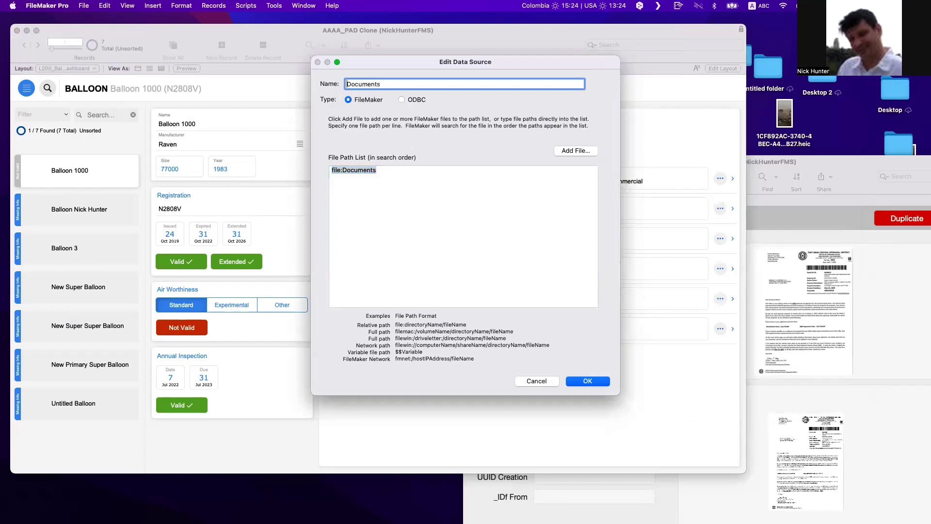
text(DOC_)
click(588, 381)
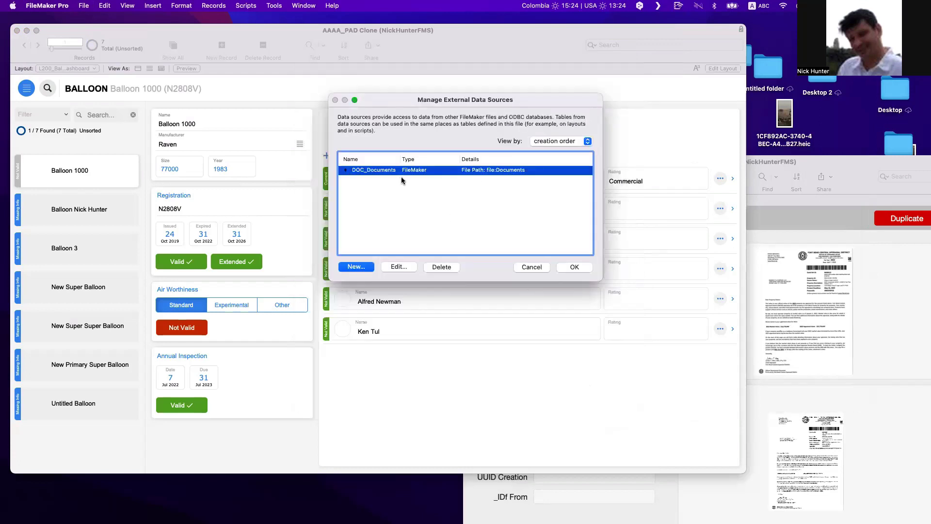
click(574, 267)
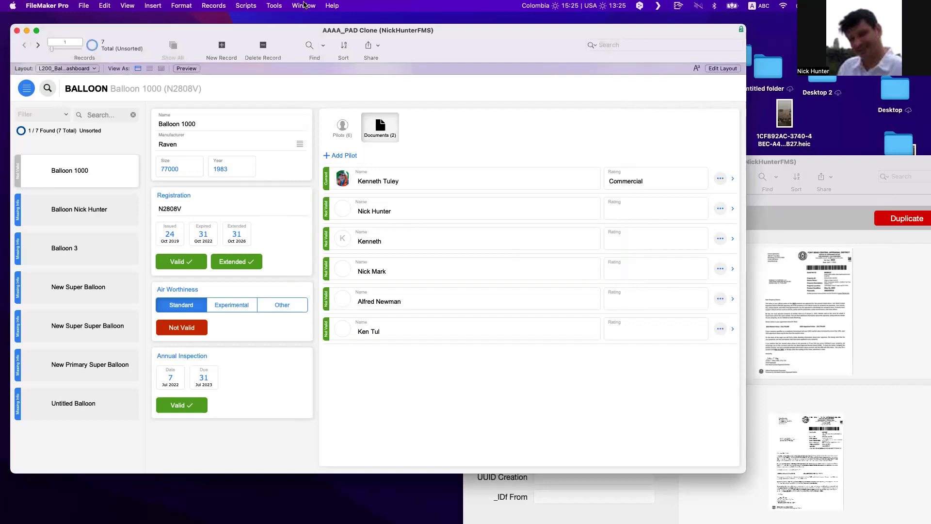
- Bring the Documents file window forward to view it, then return to the AAAA_PAD Clone window
click(304, 5)
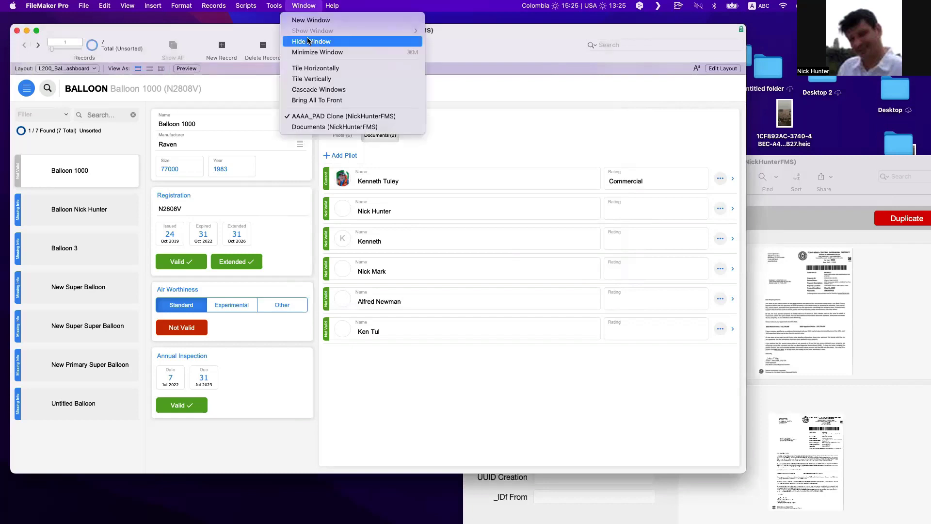
click(309, 128)
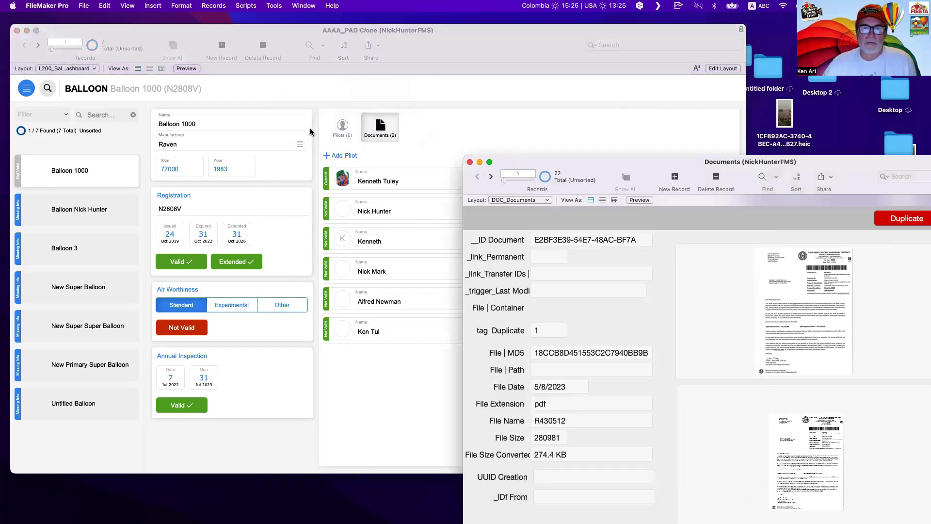
click(408, 73)
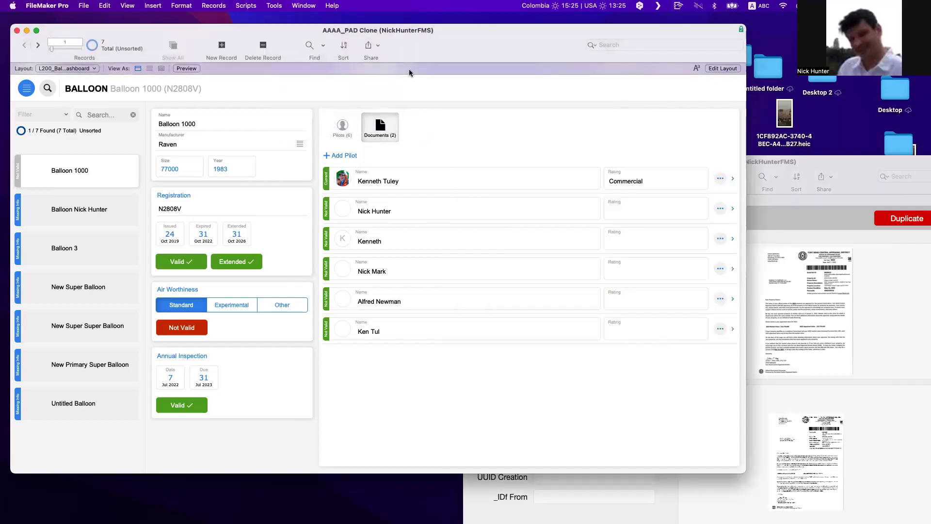
- Open the relationships graph in AAAA_PAD Clone's database definition and select the T12_DOCUMENTS table occurrence
click(83, 5)
mouse_move(134, 98)
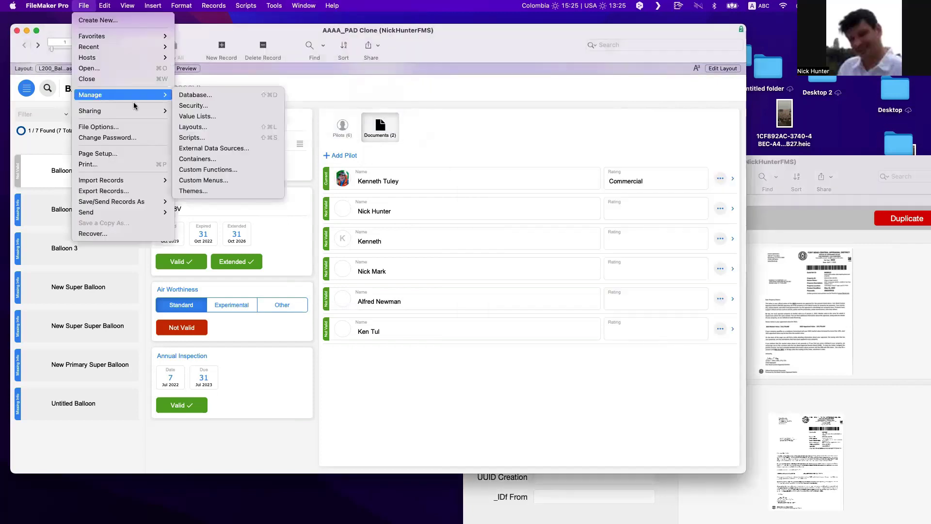
click(220, 99)
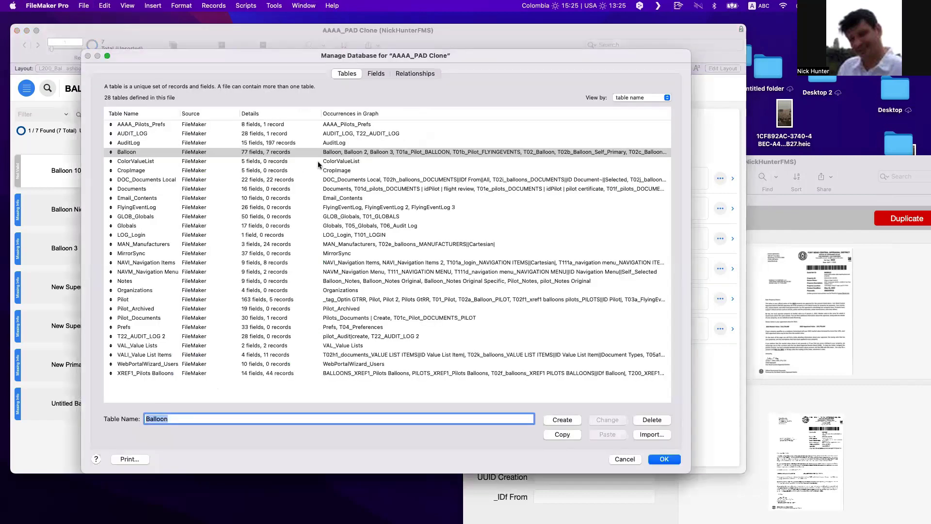
click(324, 180)
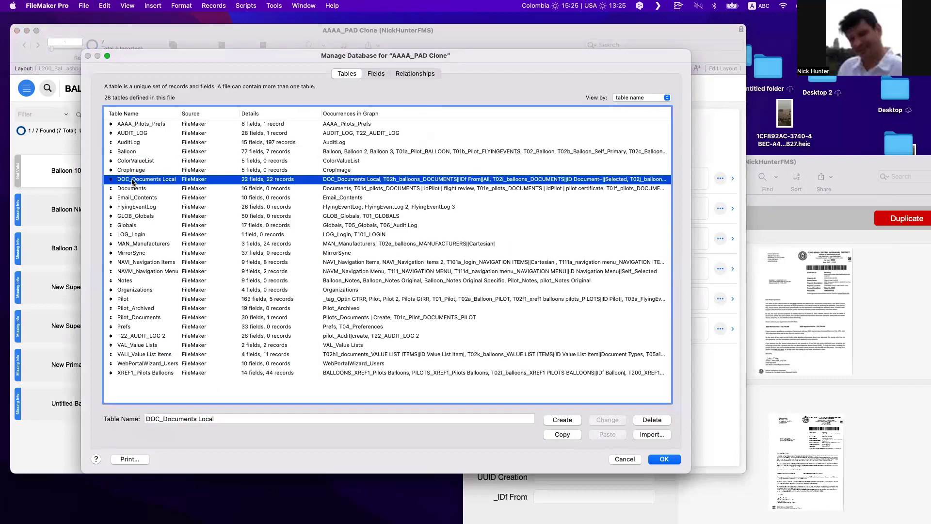
click(409, 75)
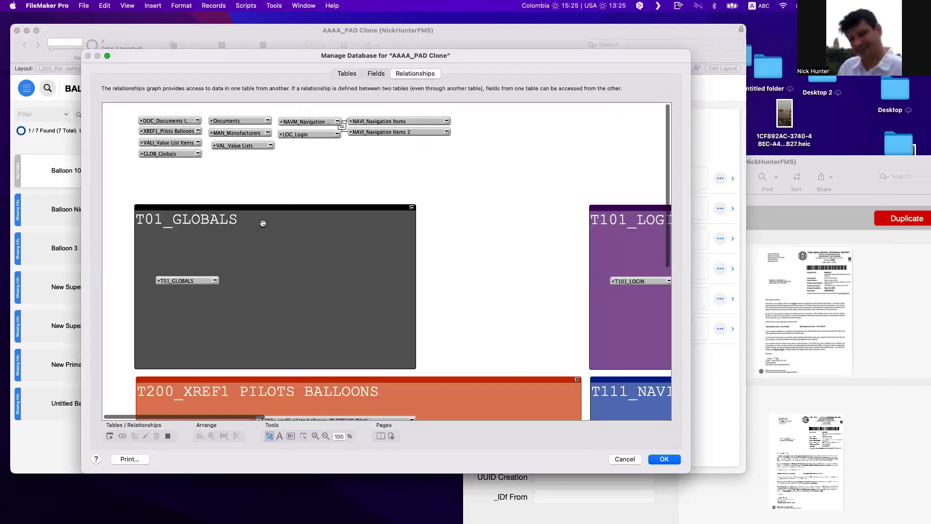
click(166, 120)
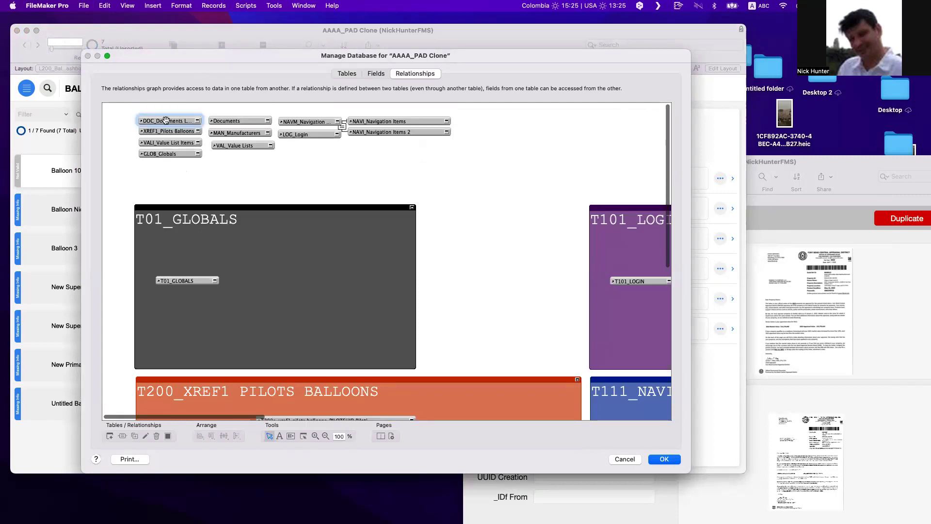
scroll(378, 262, right, 10)
scroll(380, 268, down, 10)
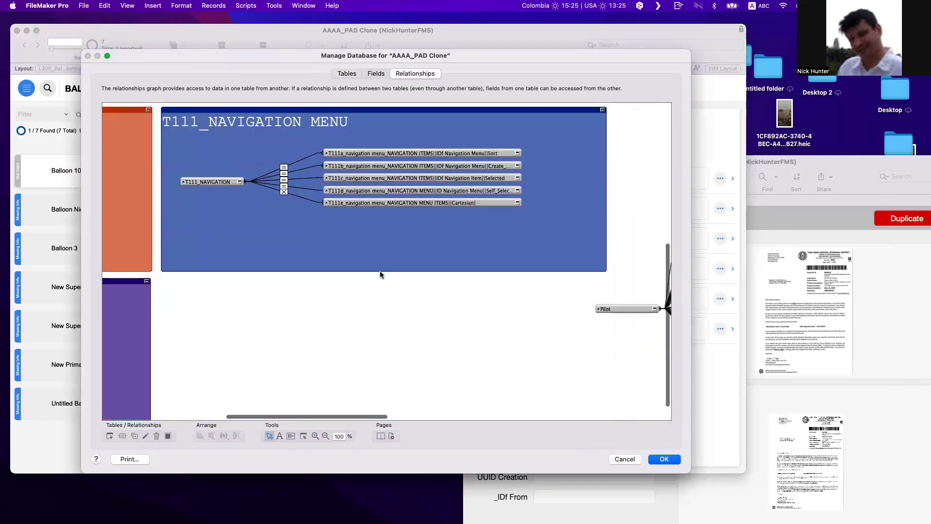
scroll(379, 270, right, 2)
scroll(381, 271, left, 10)
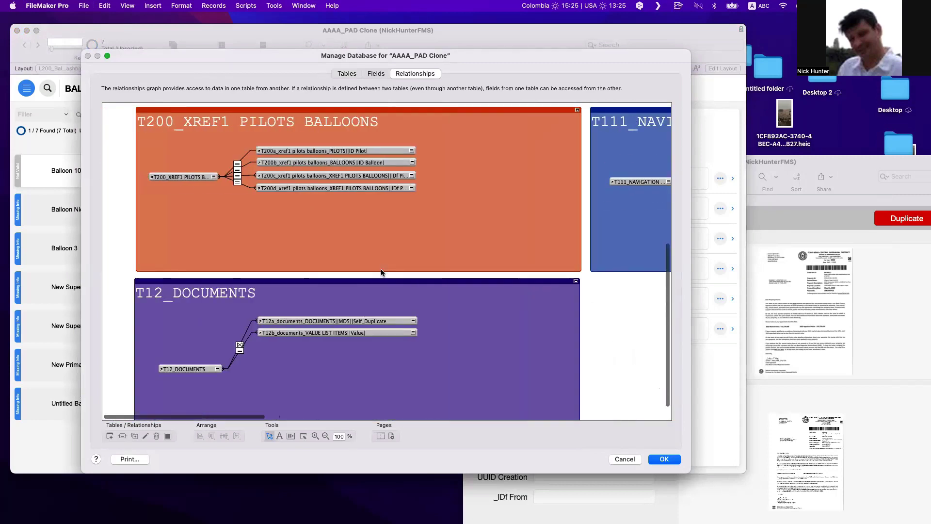
click(185, 369)
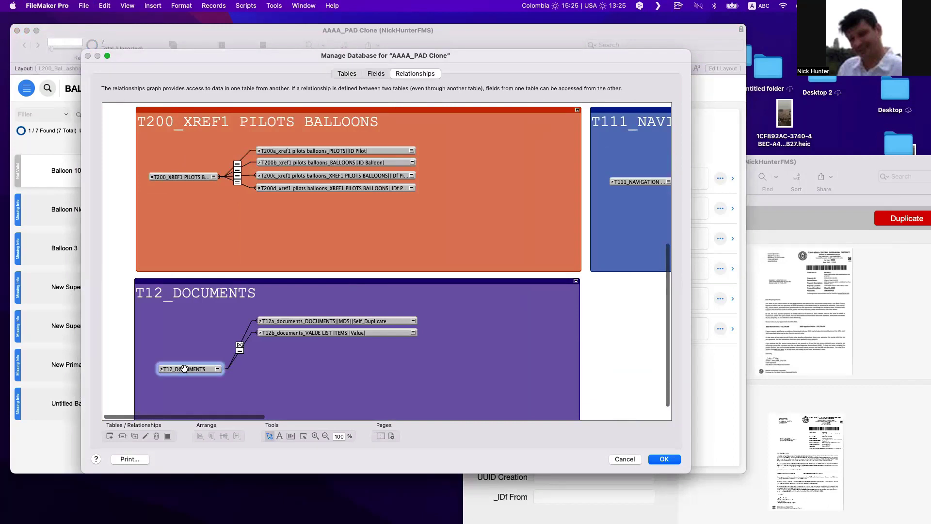
double_click(184, 368)
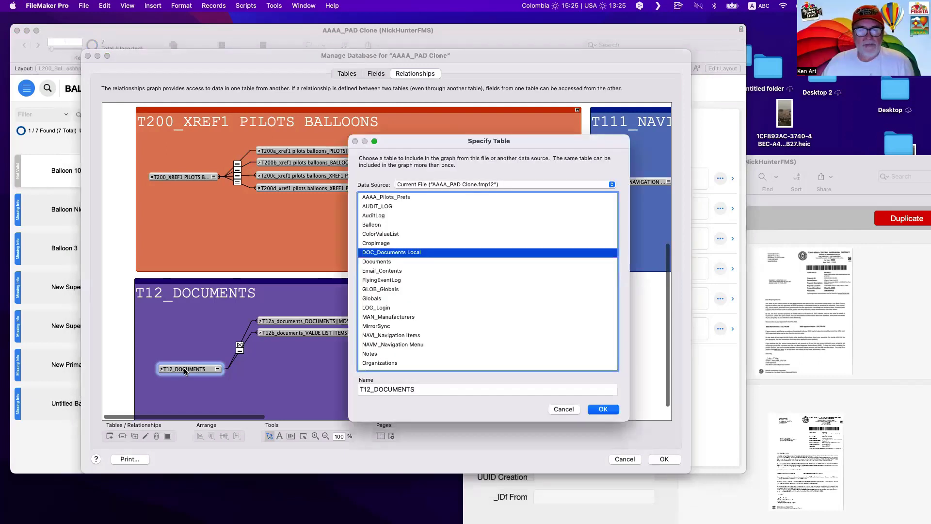
click(428, 183)
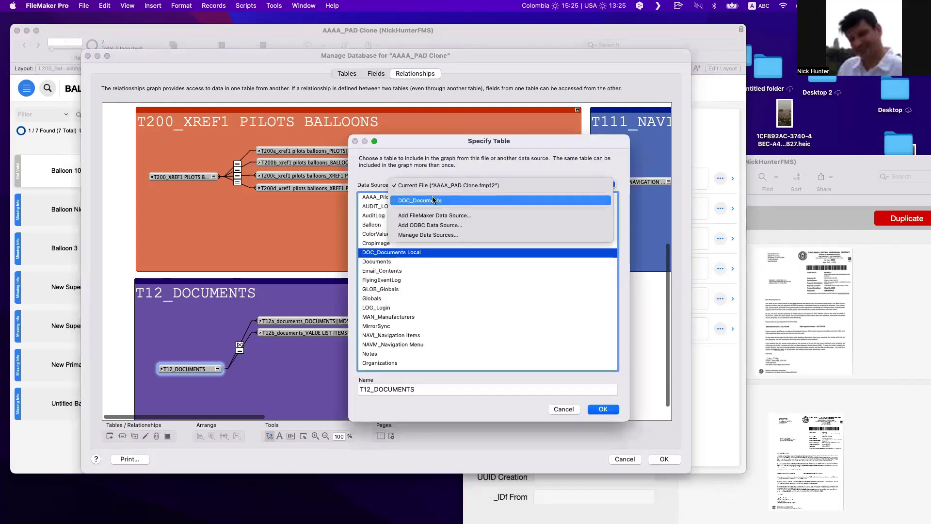
click(433, 200)
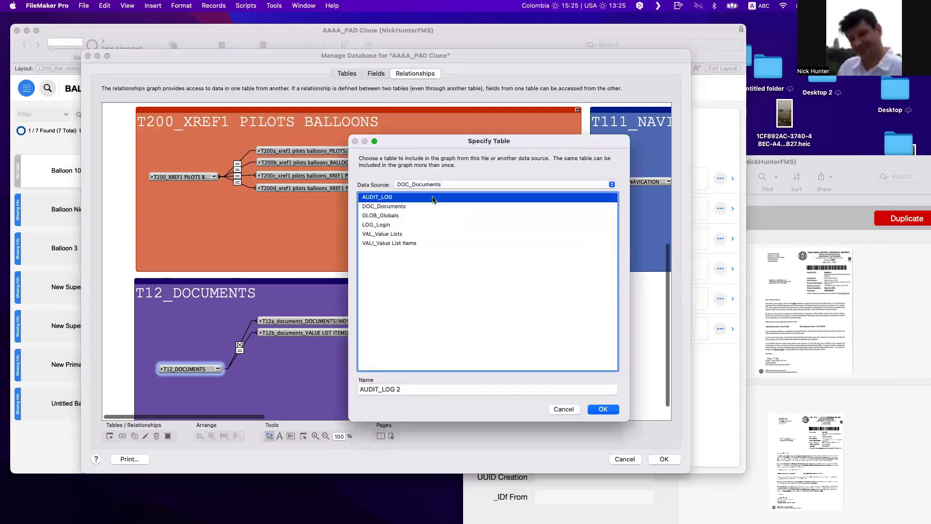
click(433, 185)
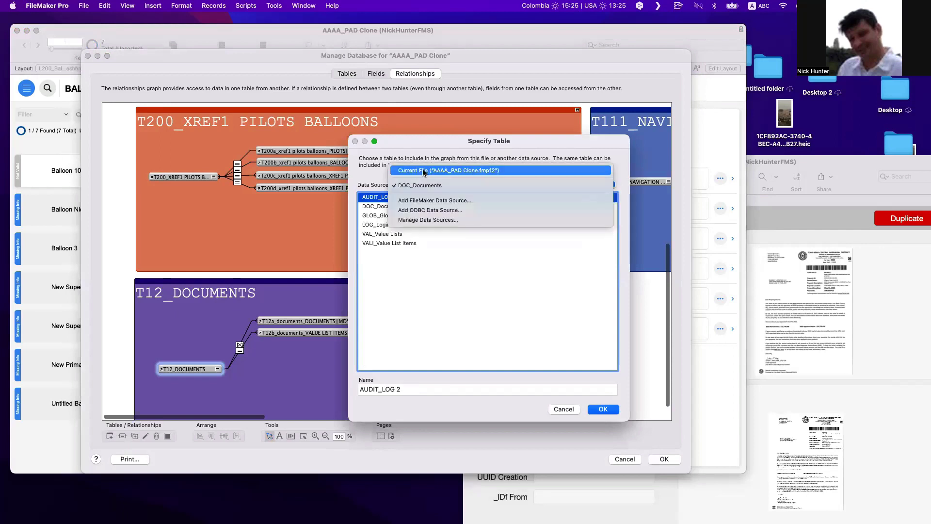
click(424, 171)
click(430, 187)
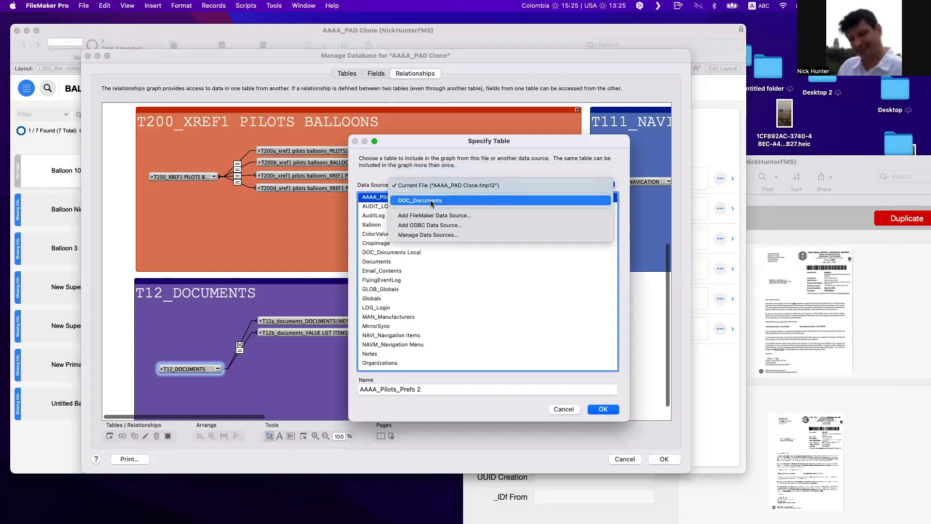
click(432, 201)
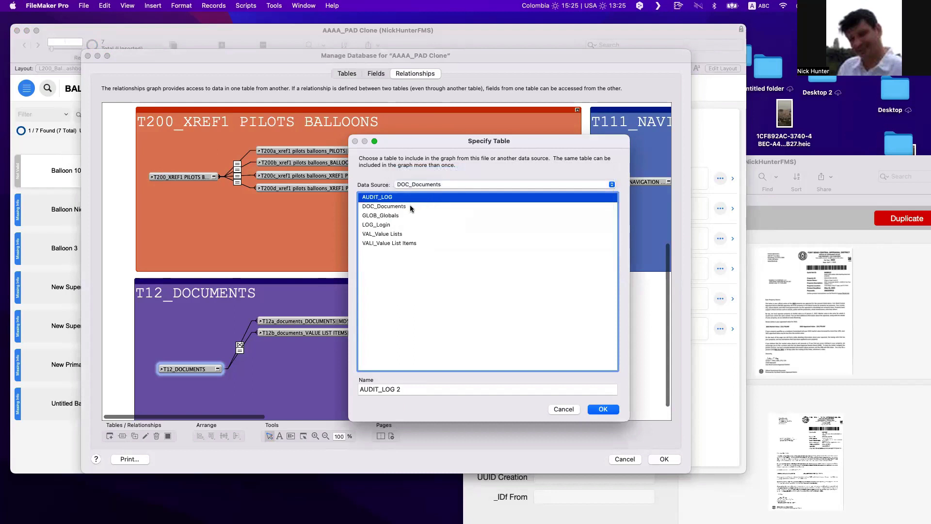
click(410, 206)
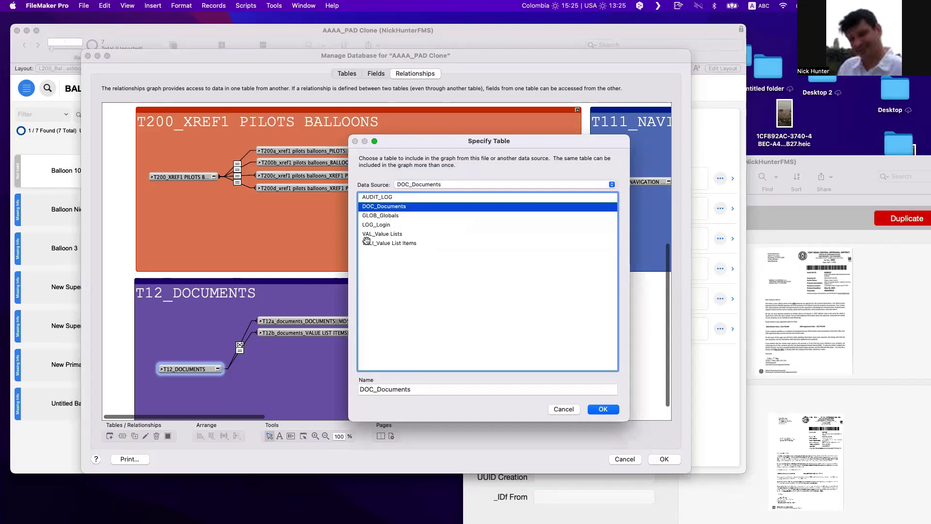
key(Return)
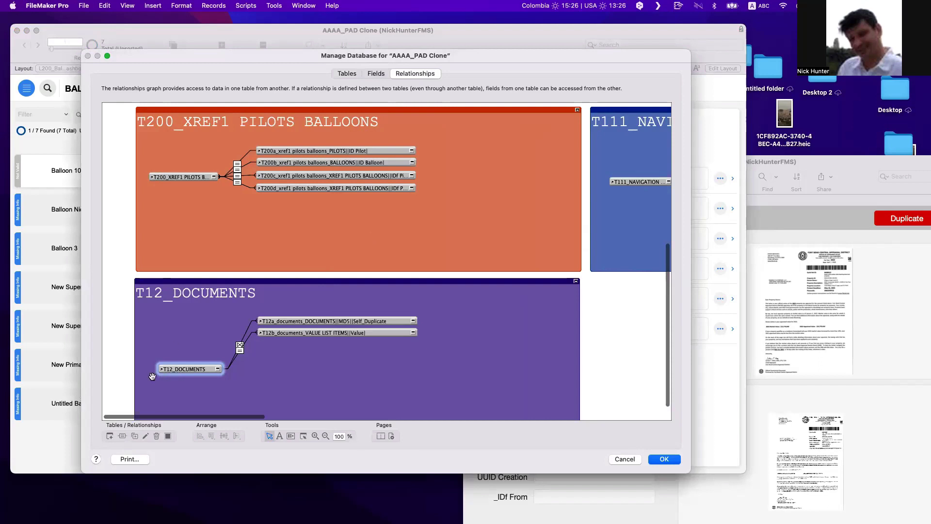
double_click(186, 368)
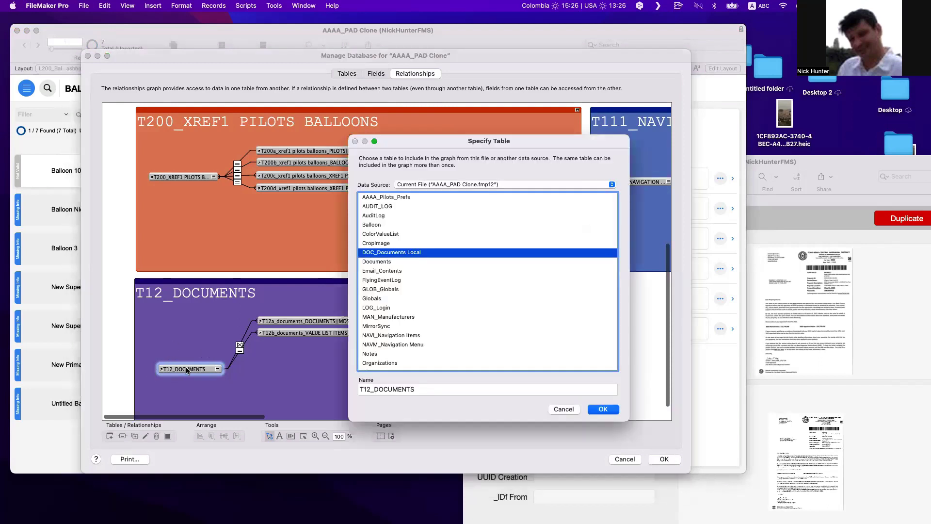
click(429, 386)
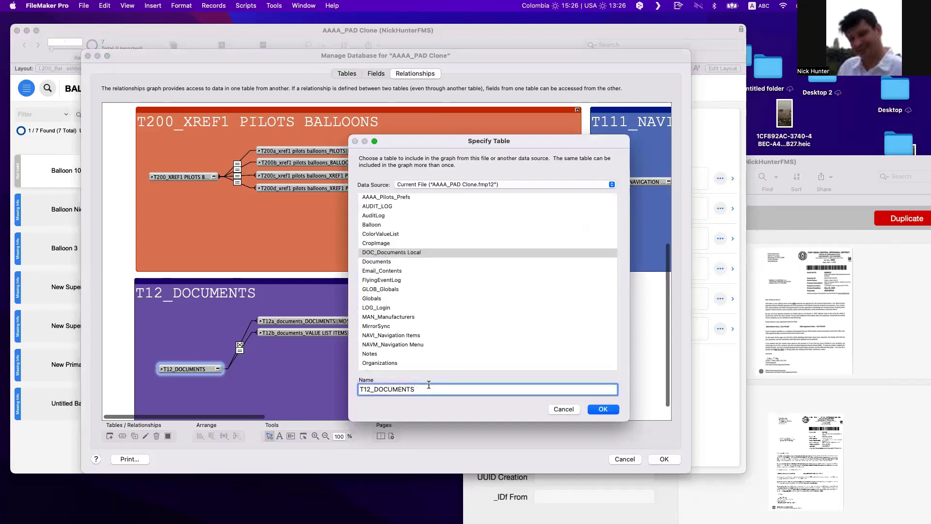
click(393, 309)
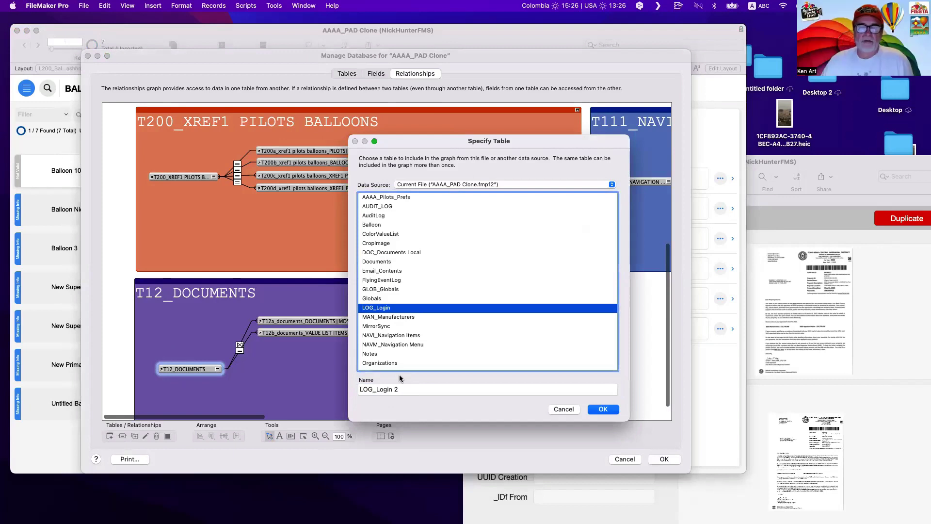
key(Escape)
- Point the T12_DOCUMENTS occurrence to the DOC_Documents table in the DOC_Documents data source, keeping the name T12_DOCUMENTS
double_click(194, 371)
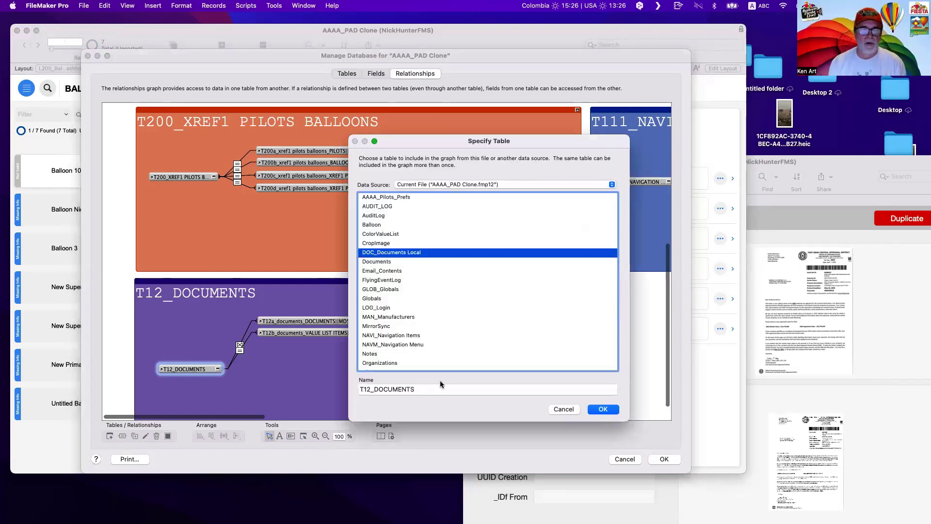
click(431, 388)
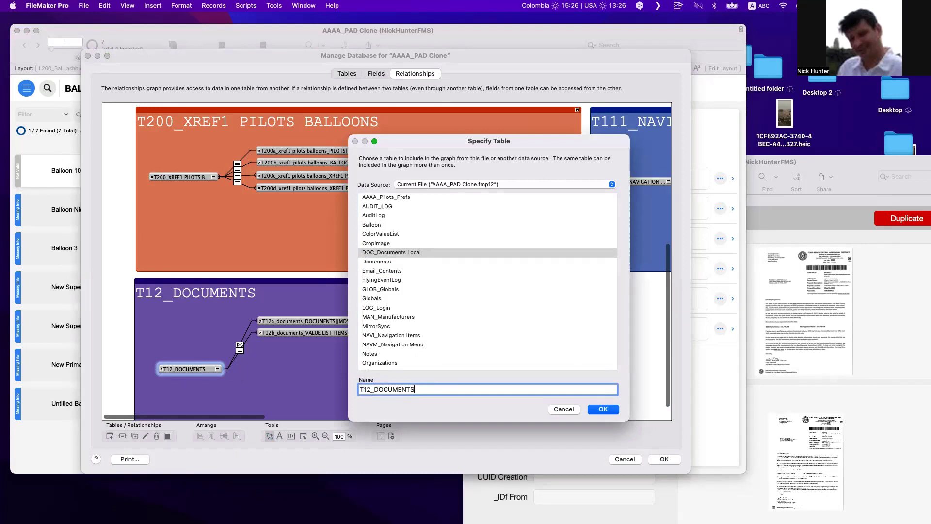
click(411, 184)
click(416, 201)
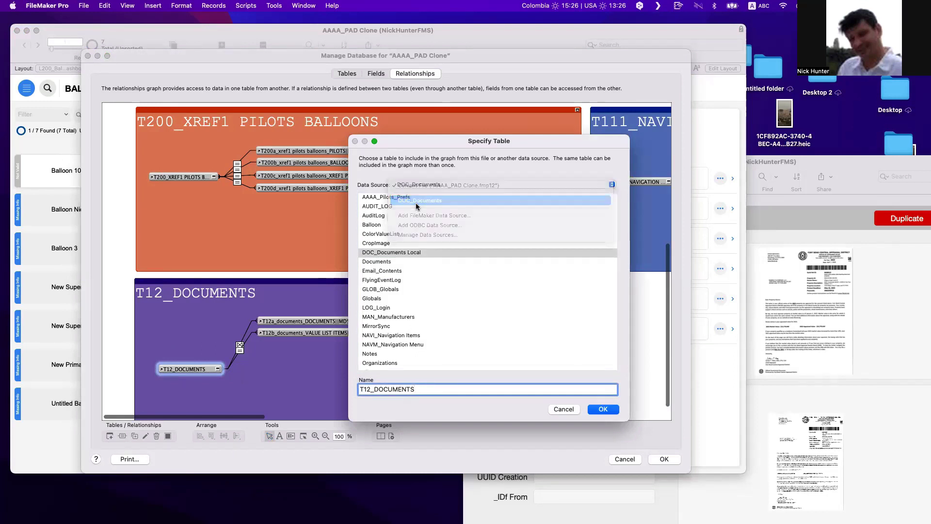
click(402, 207)
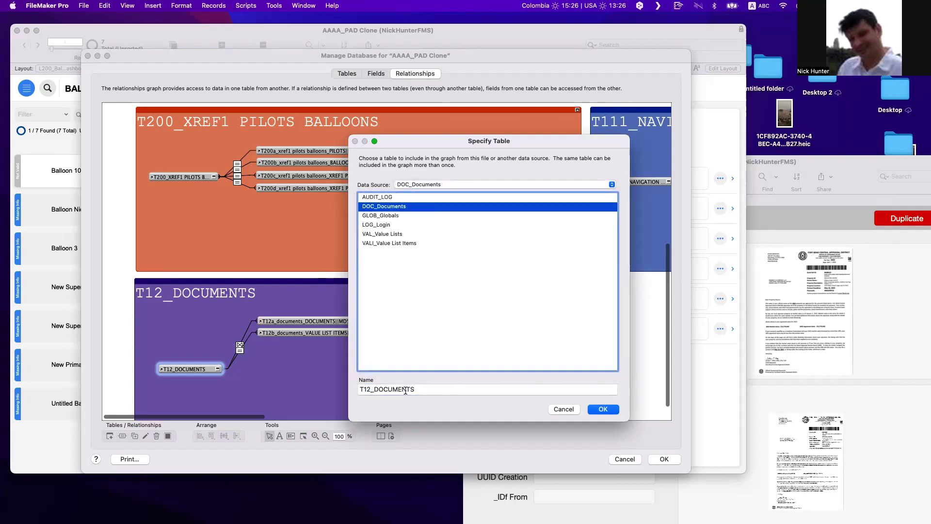
double_click(391, 389)
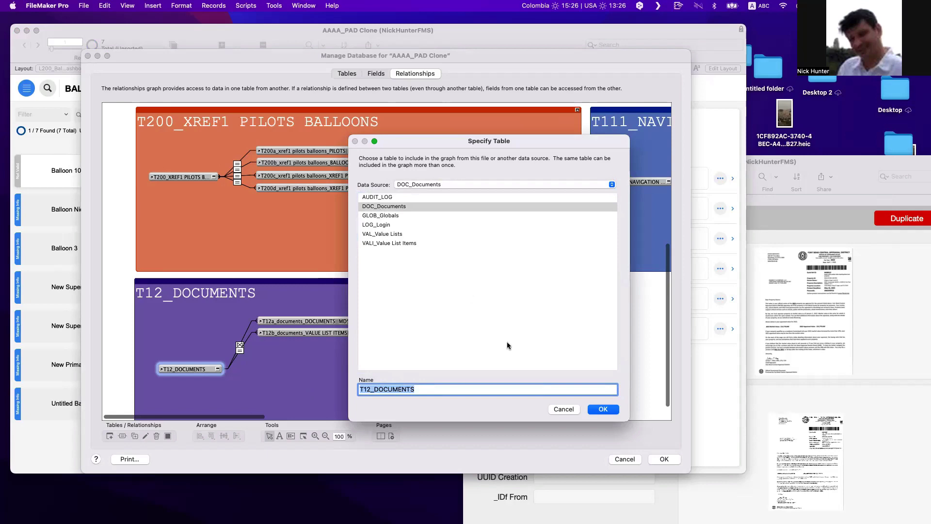
click(596, 413)
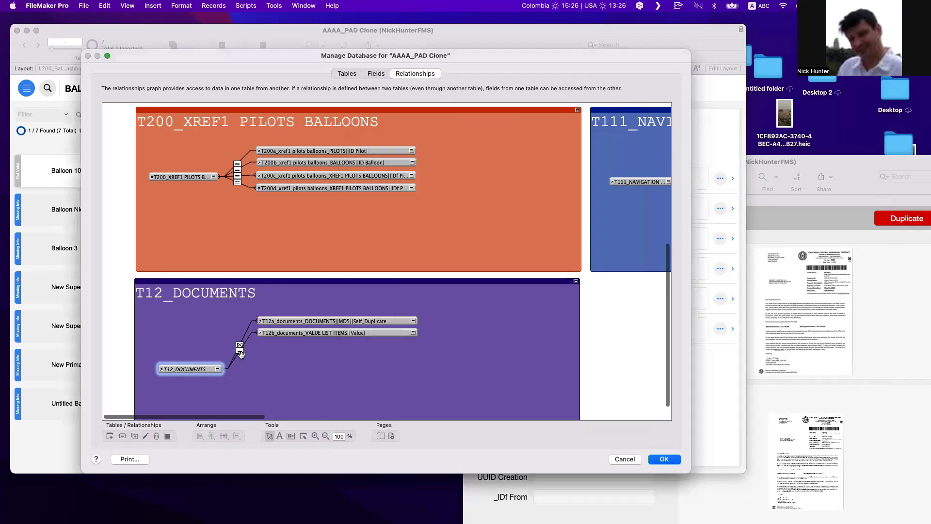
- Check the match fields of the relationships from T12_DOCUMENTS to the T12a self-duplicate and T12b value list items occurrences
double_click(240, 346)
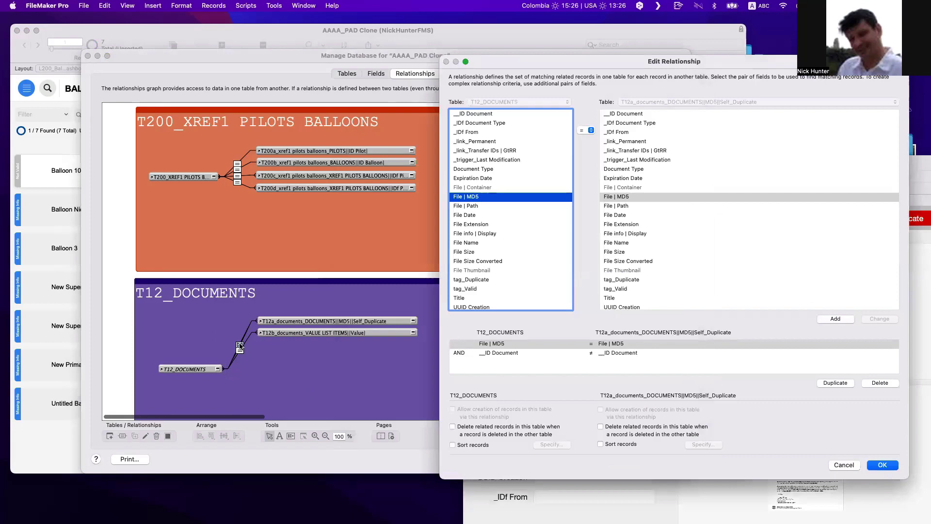
key(Escape)
double_click(240, 351)
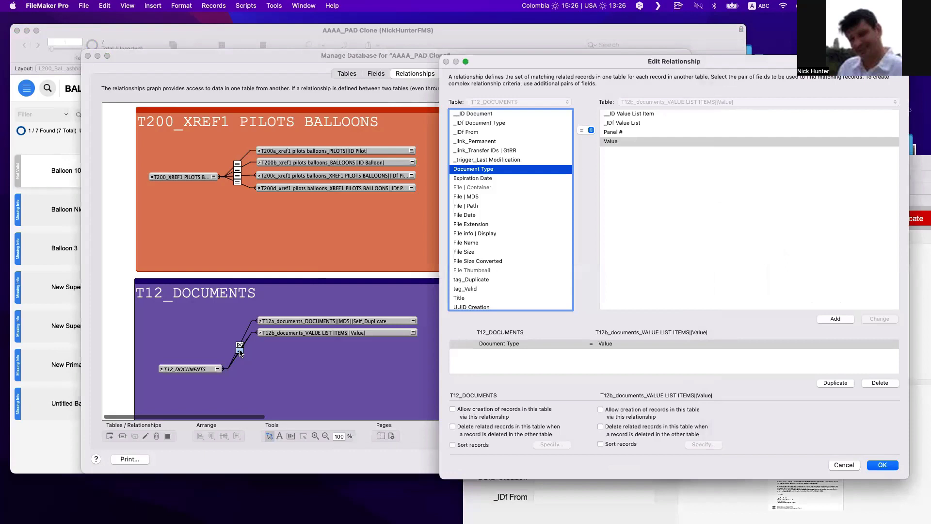
key(Escape)
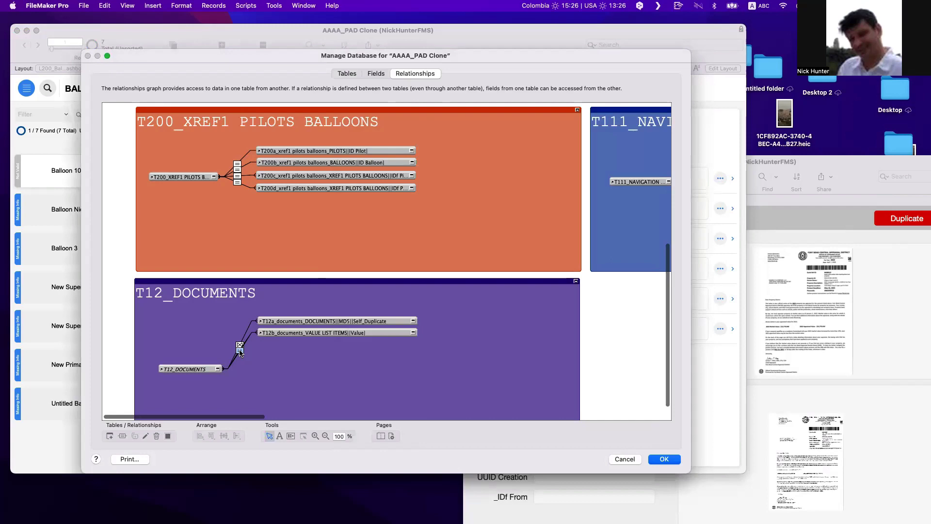
double_click(240, 350)
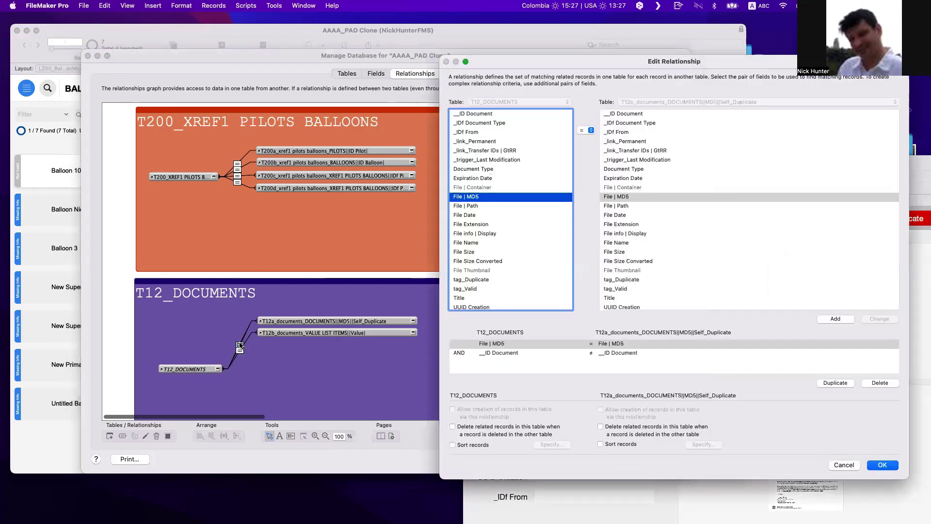
key(Escape)
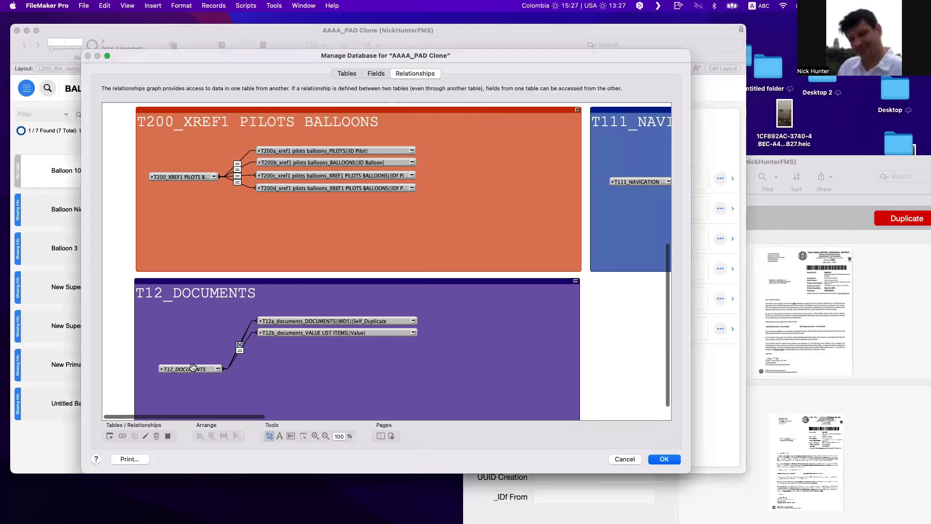
- Review the source table and available data sources for the T12_DOCUMENTS occurrence without changing them
double_click(191, 369)
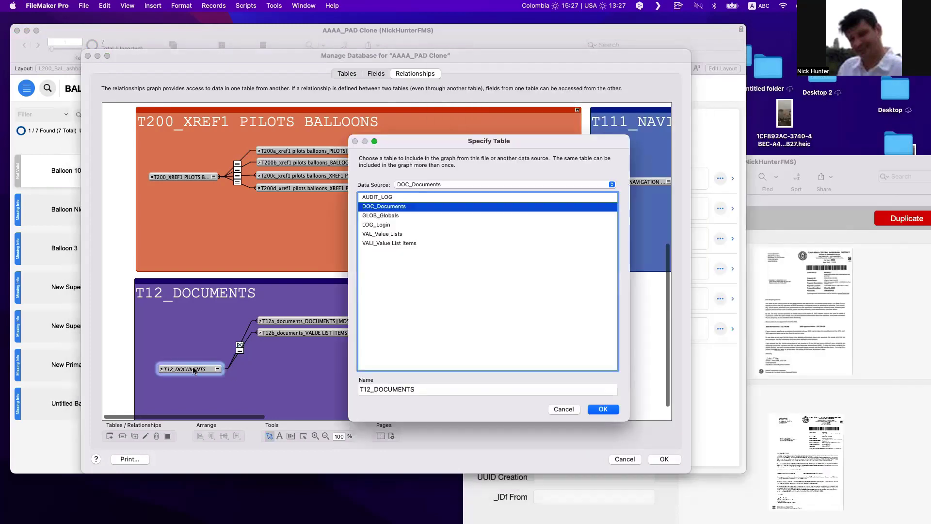
click(414, 185)
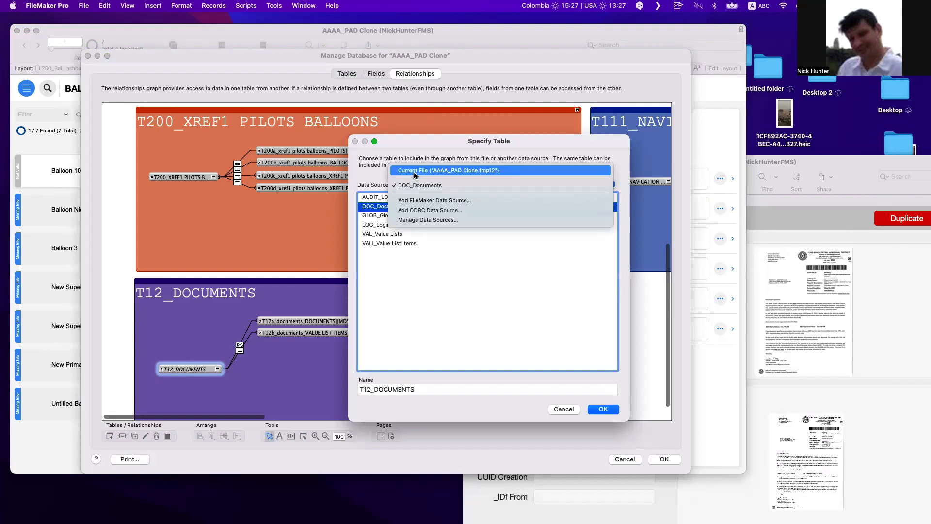
click(379, 156)
key(Escape)
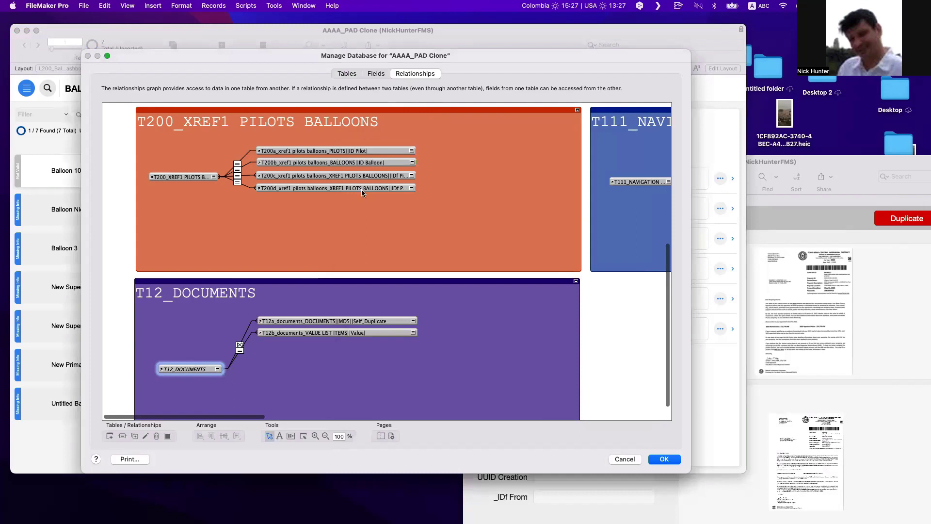
- Point the T12a self-duplicate occurrence to the DOC_Documents table in the DOC_Documents data source, keeping the name T12a_documents_DOCUMENTS||MD5||Self_Duplicate
double_click(328, 323)
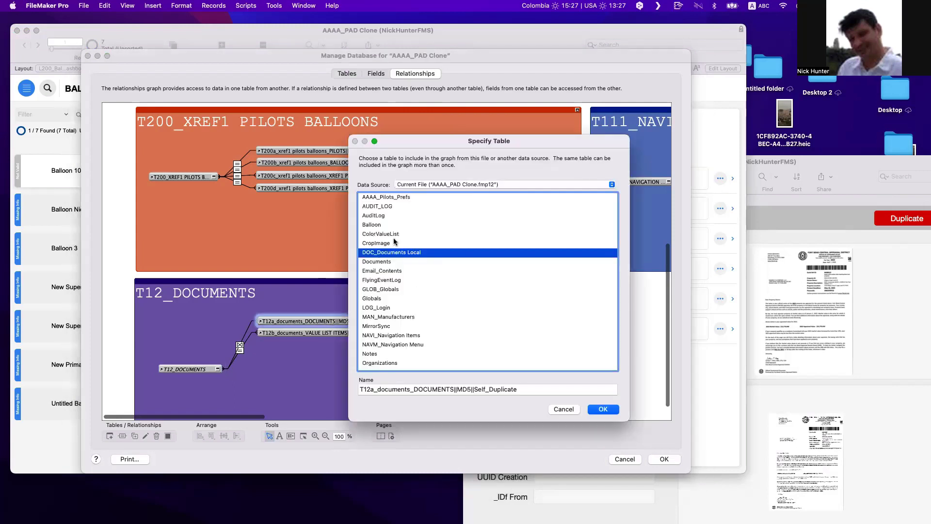
click(444, 185)
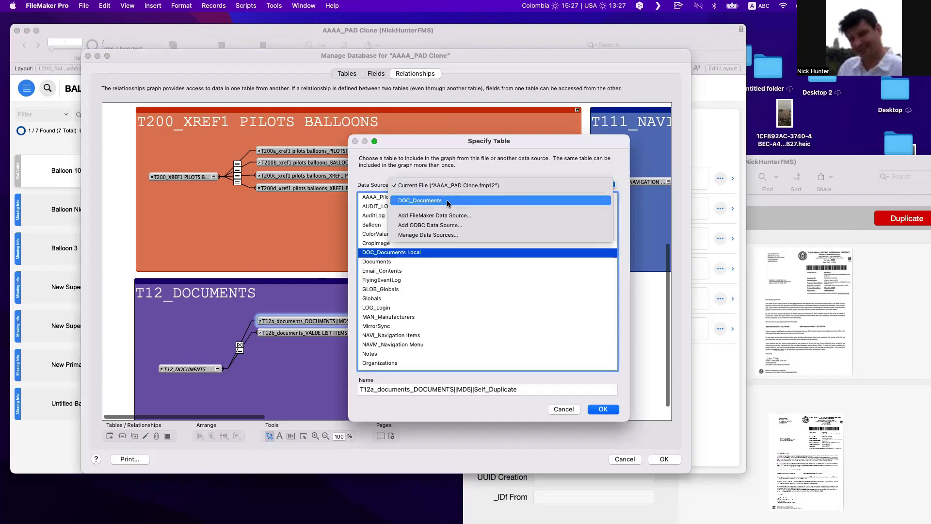
click(433, 159)
click(539, 390)
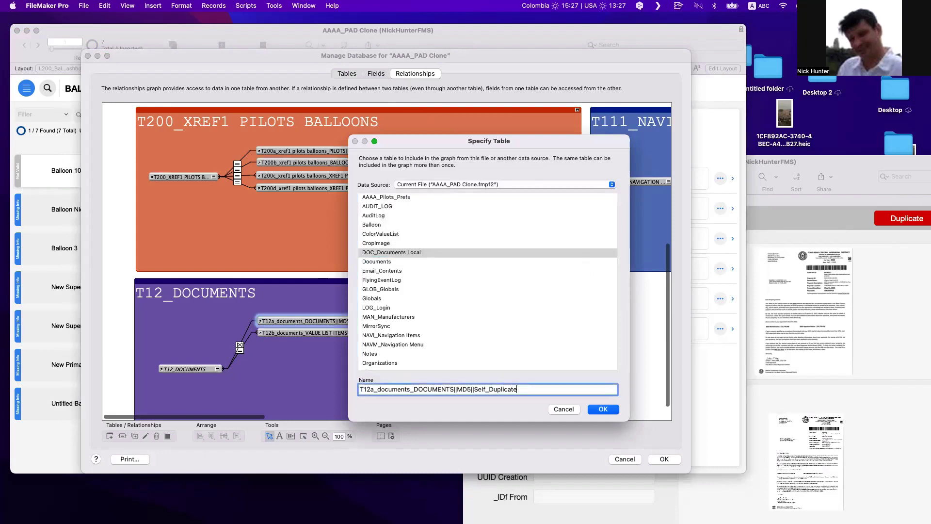
click(470, 184)
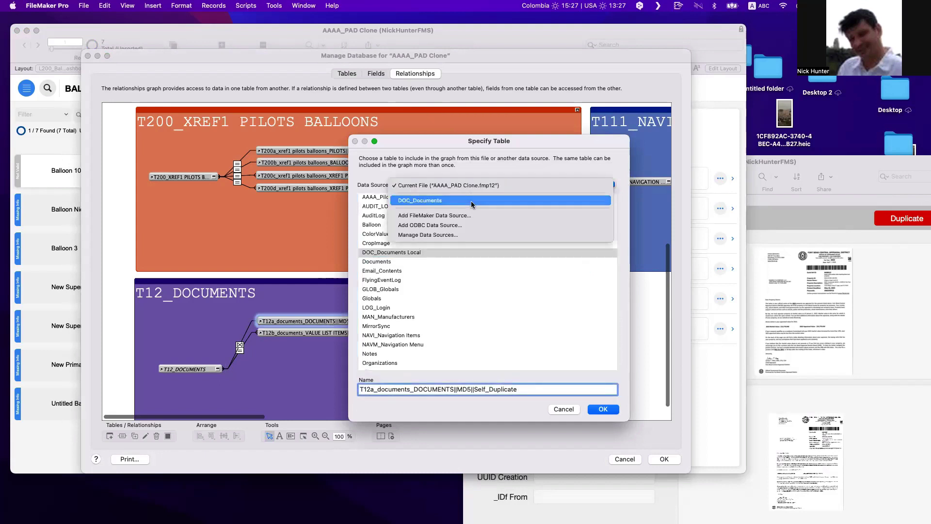
click(472, 201)
click(382, 206)
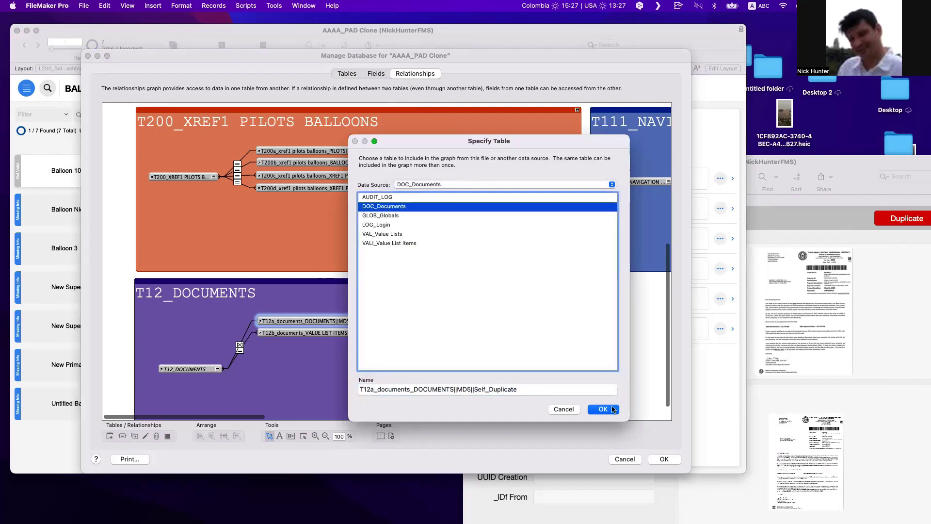
click(602, 409)
- Check the match fields of the relationship between T12_DOCUMENTS and the repointed T12a self-duplicate occurrence
click(240, 347)
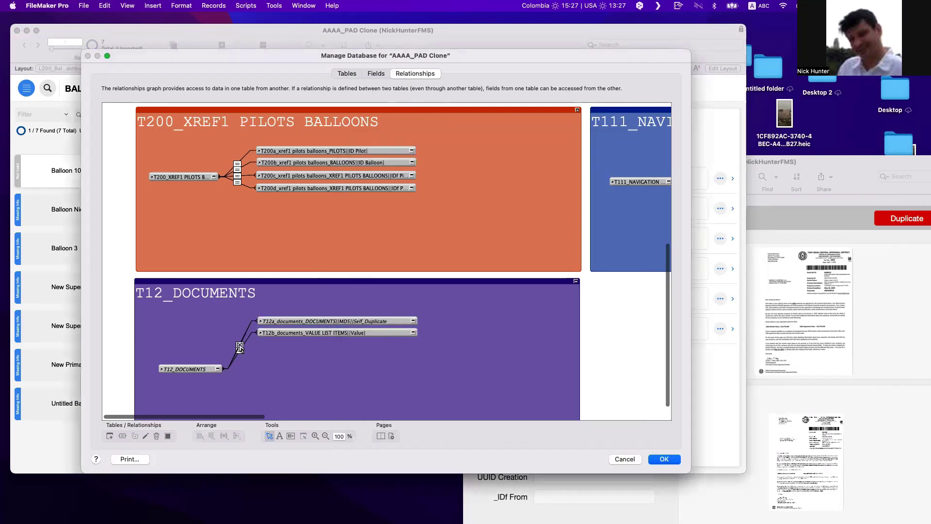
double_click(240, 347)
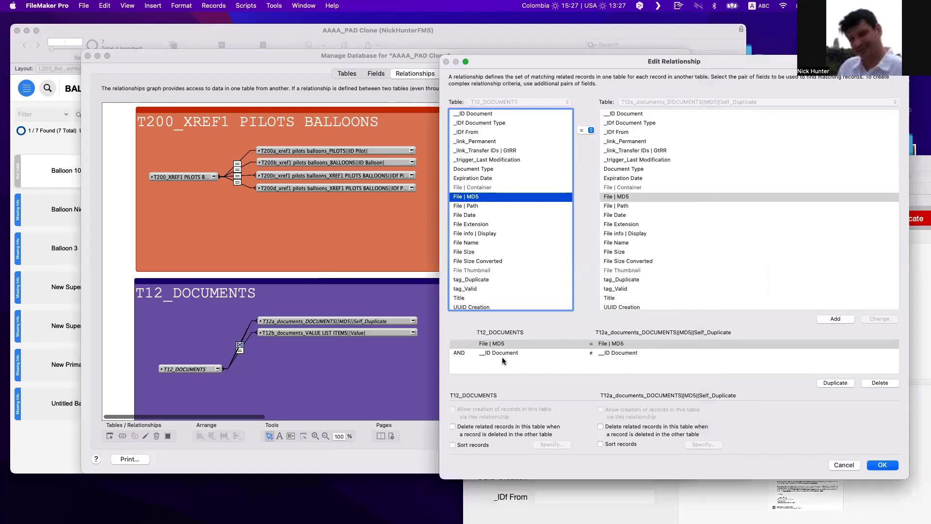
key(Return)
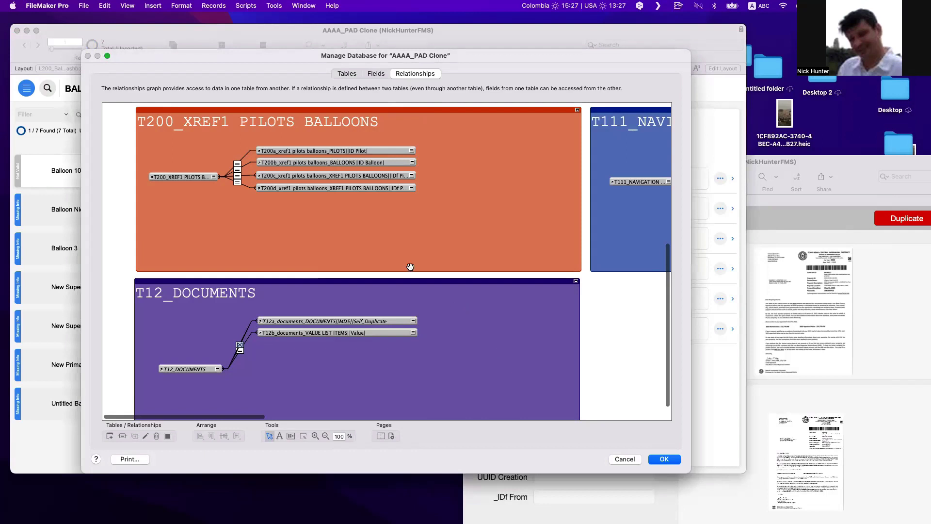
- Look over the rest of the relationships graph, and save and close AAAA_PAD Clone's database definition
drag(822, 165, 865, 161)
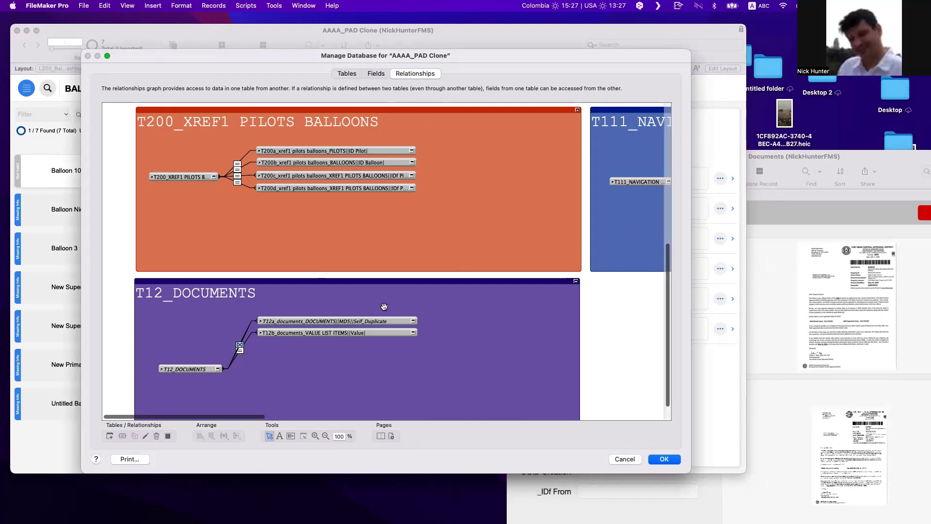
scroll(384, 307, right, 15)
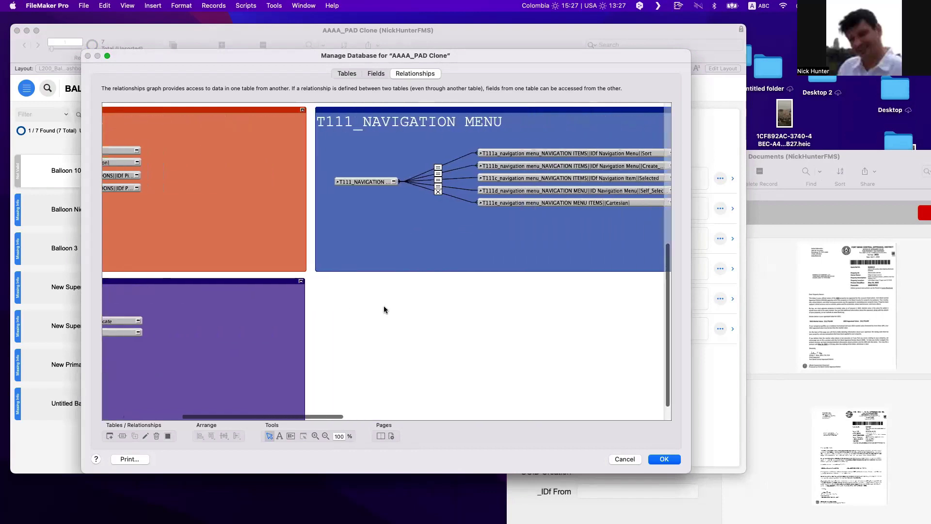
scroll(384, 309, up, 10)
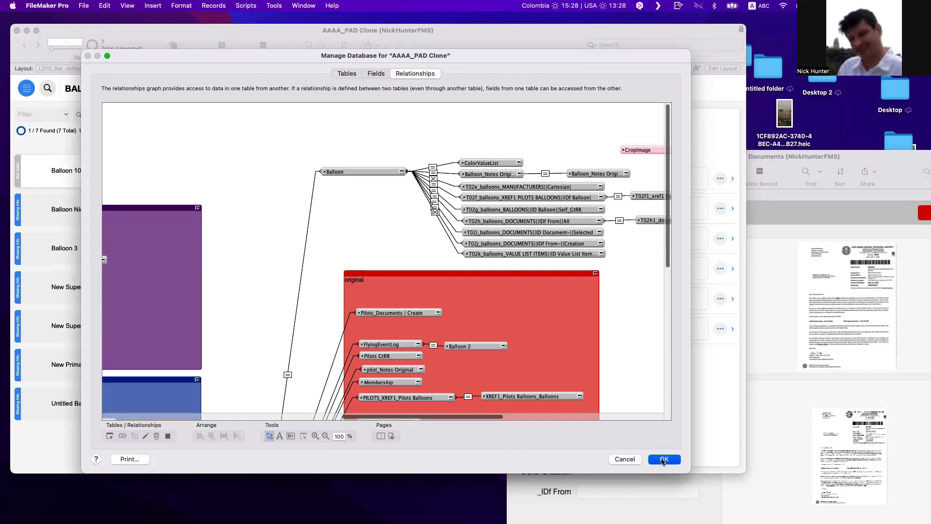
click(632, 456)
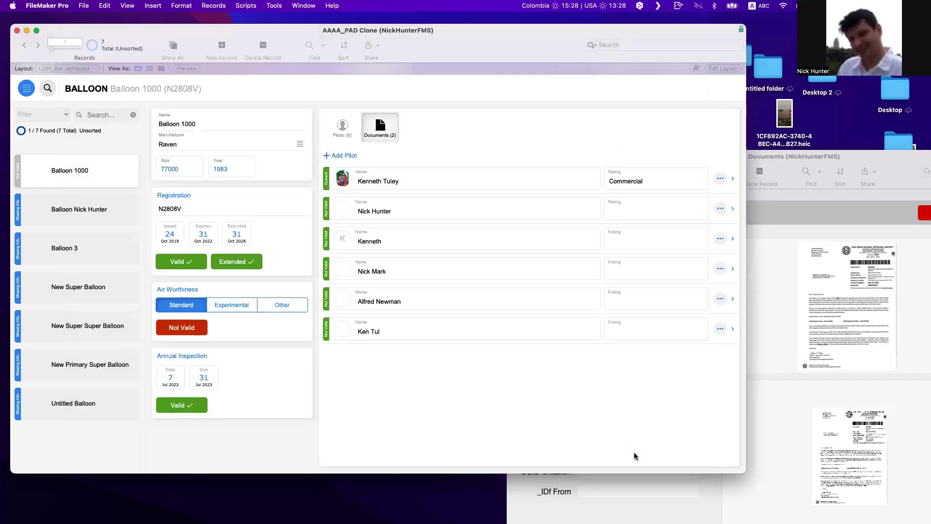
- Look for an existing T12 documents layout among AAAA_PAD Clone's layouts, searching the layout list for t12
click(78, 71)
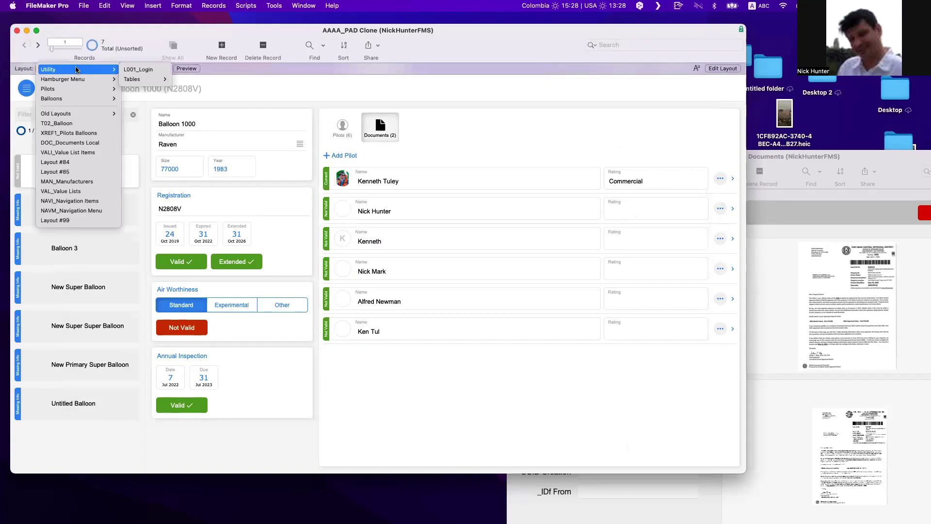
mouse_move(85, 81)
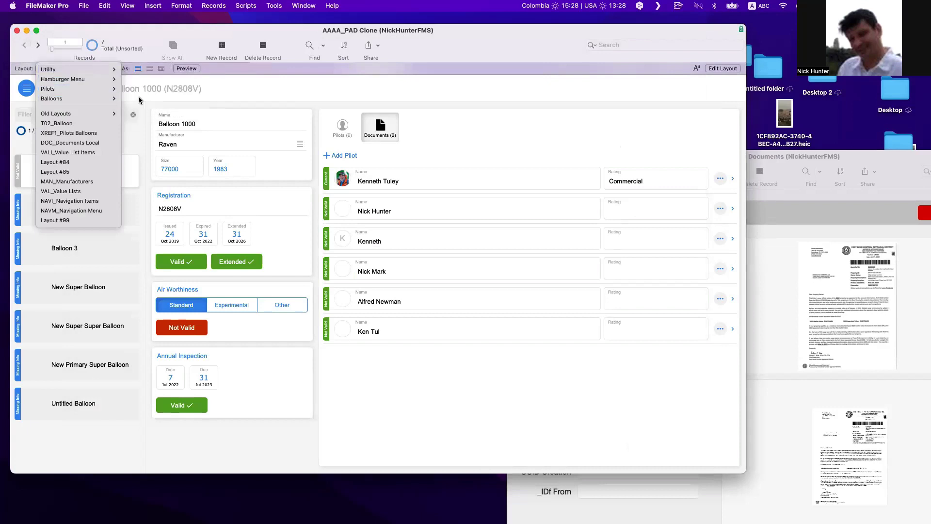
mouse_move(115, 92)
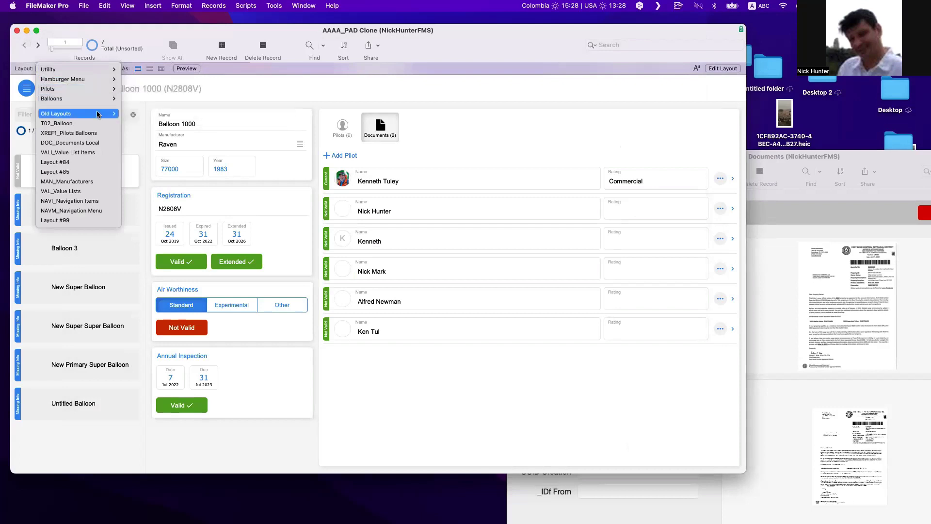
mouse_move(93, 118)
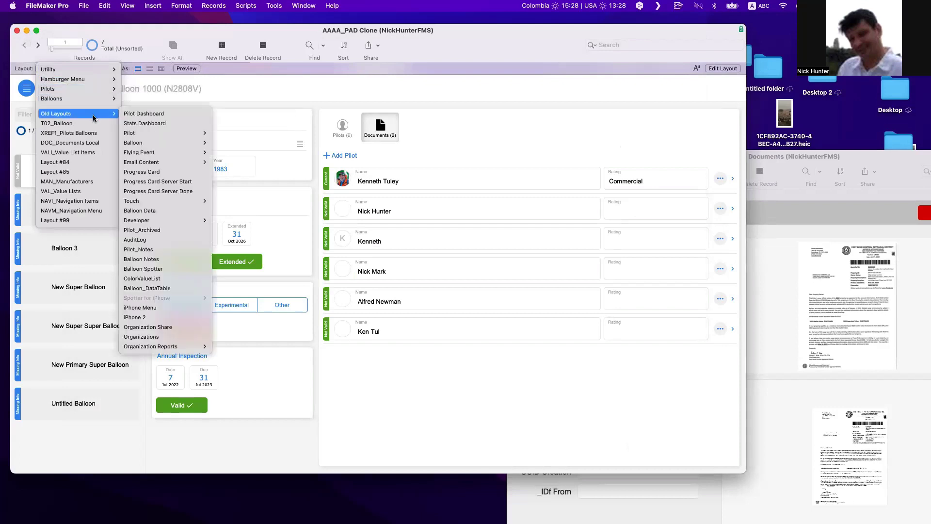
key(Escape)
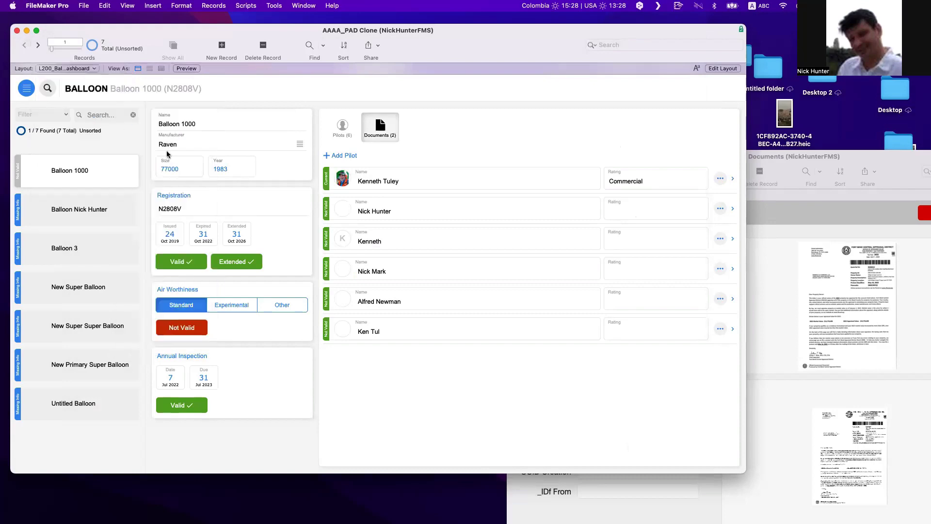
key(super+shift+l)
click(578, 85)
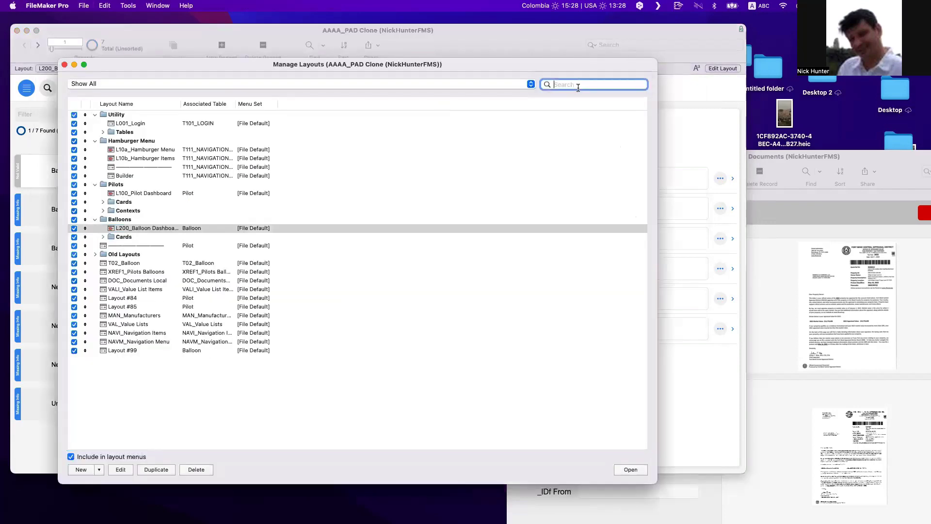
text(t12)
key(BackSpace)
key(BackSpace)
key(BackSpace)
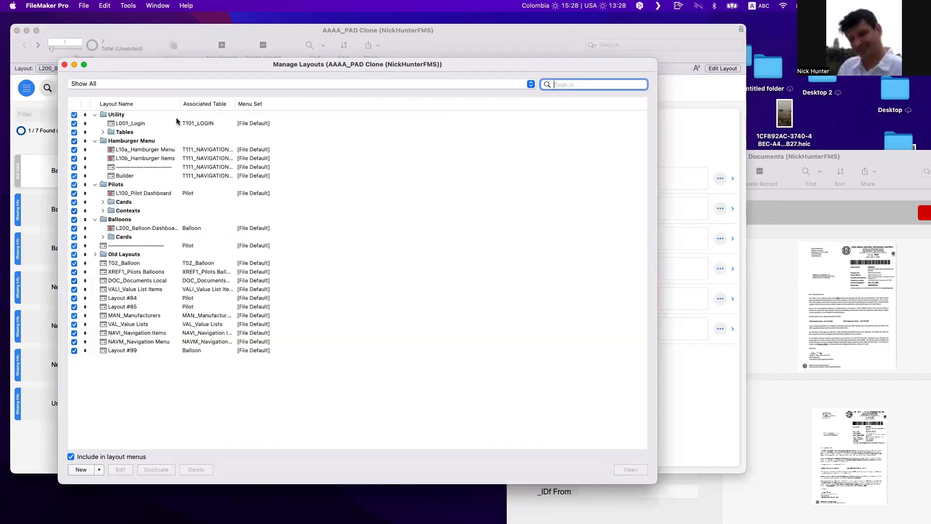
click(64, 65)
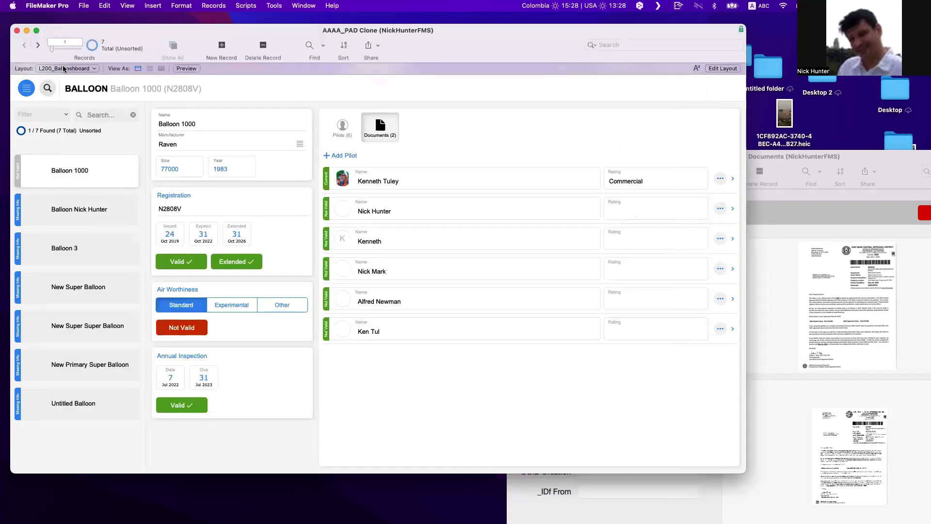
- Create a computer table layout named T12_Documents that shows records from T12_DOCUMENTS
key(super+shift+l)
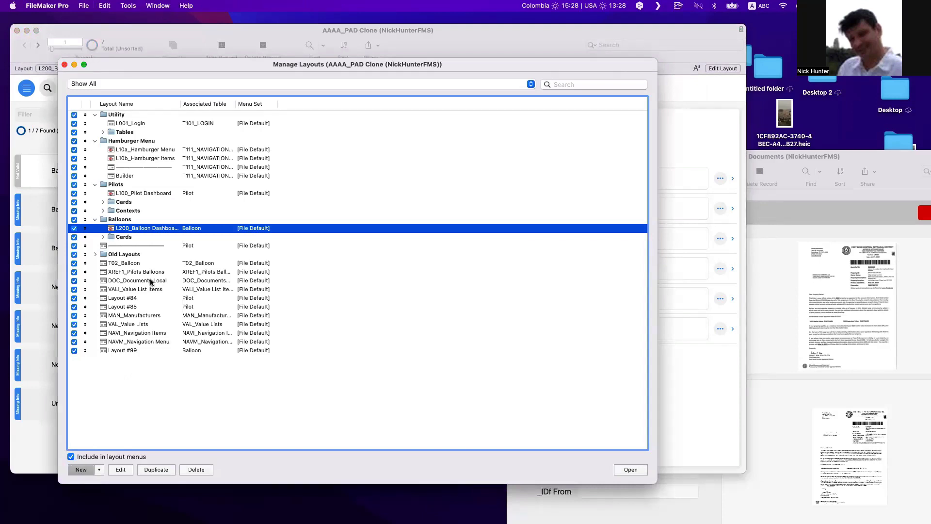
key(super+n)
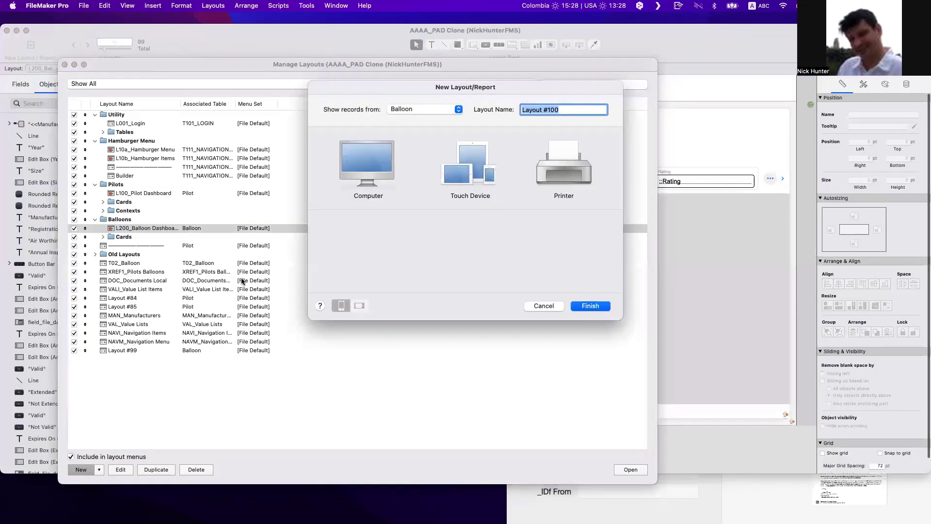
click(427, 110)
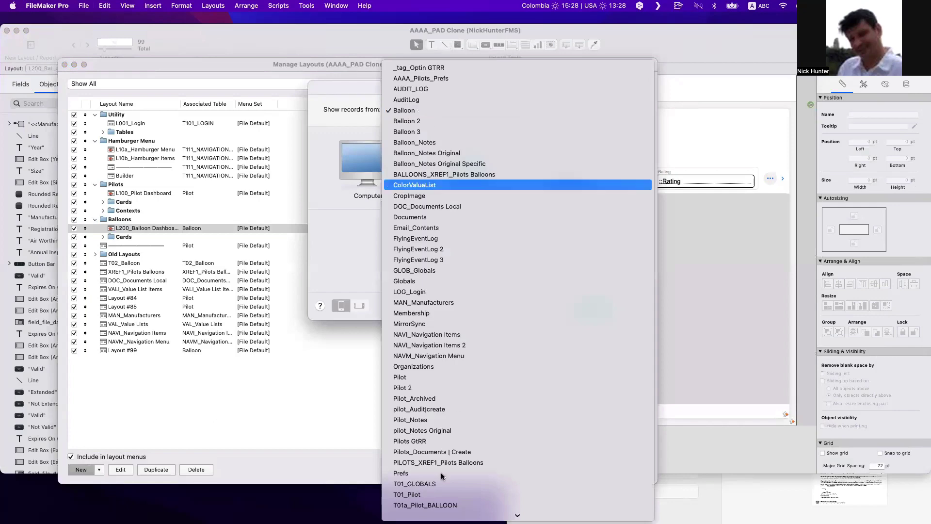
scroll(437, 483, down, 10)
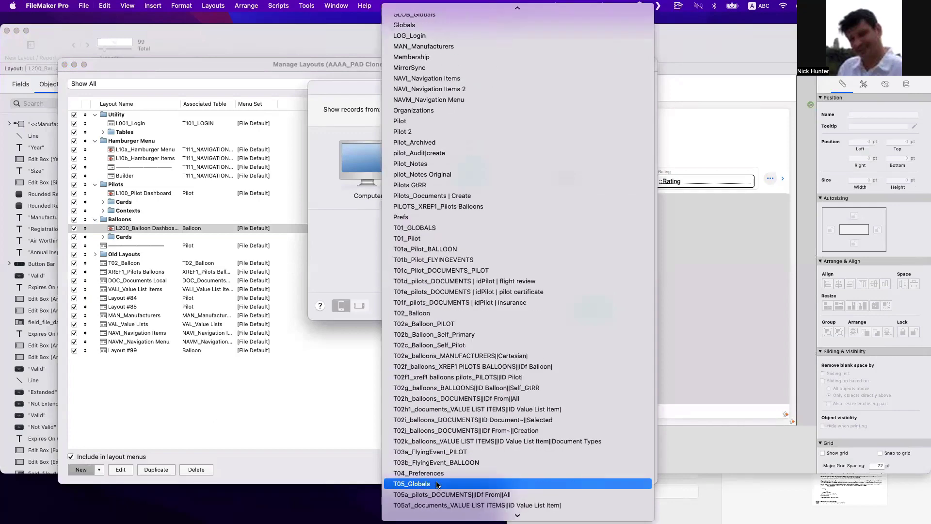
key(Down)
key(Down)
key(Down)
key(Down)
key(Down)
key(Down)
key(Down)
key(Down)
key(Down)
key(Down)
key(Down)
key(Down)
key(Down)
key(Down)
key(Down)
key(Down)
key(Down)
key(Down)
key(Down)
key(Down)
key(Return)
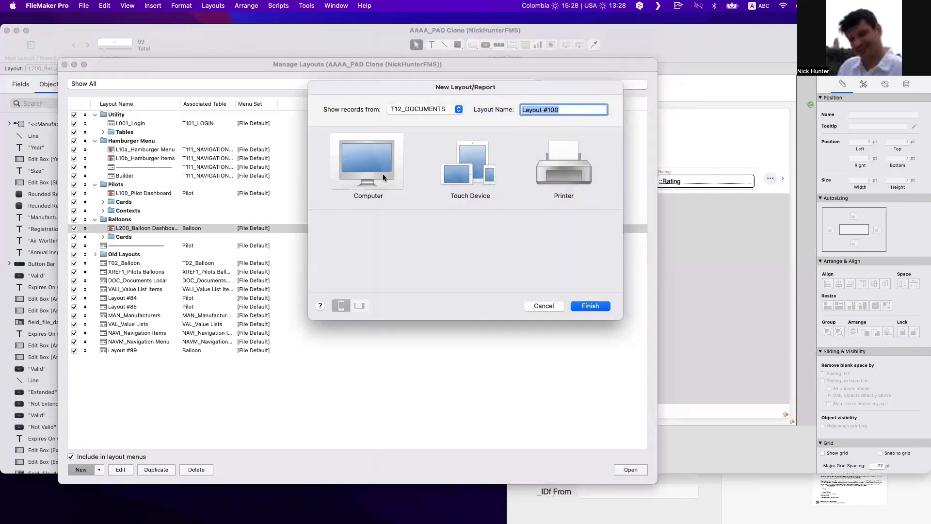
click(380, 173)
click(497, 266)
text(T12)
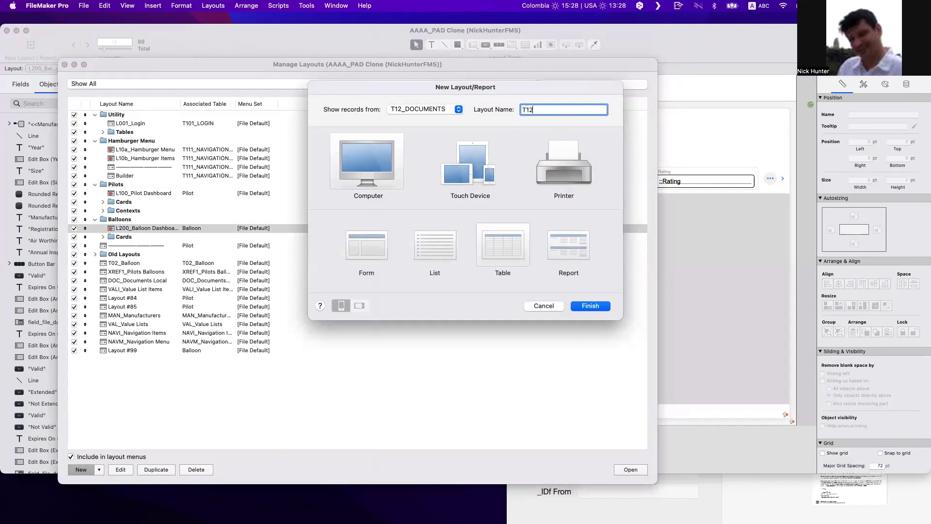
text(_Documents)
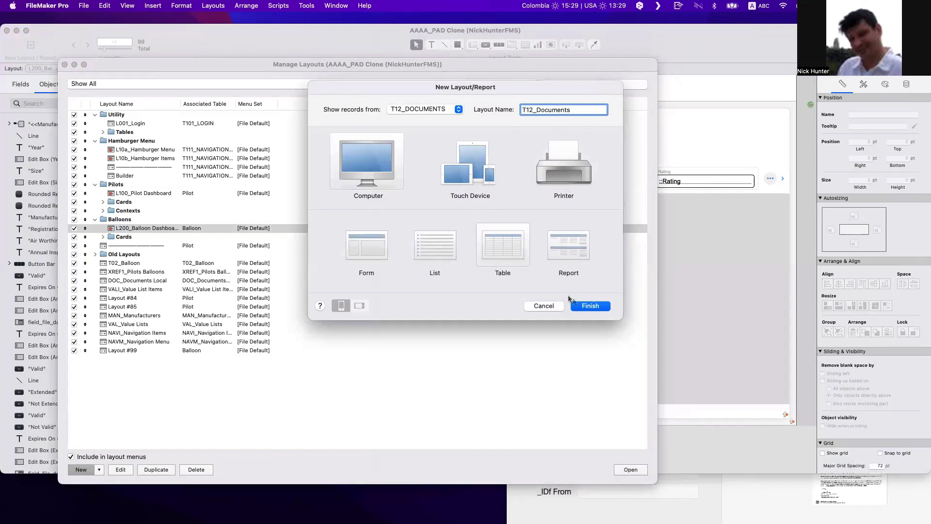
click(592, 306)
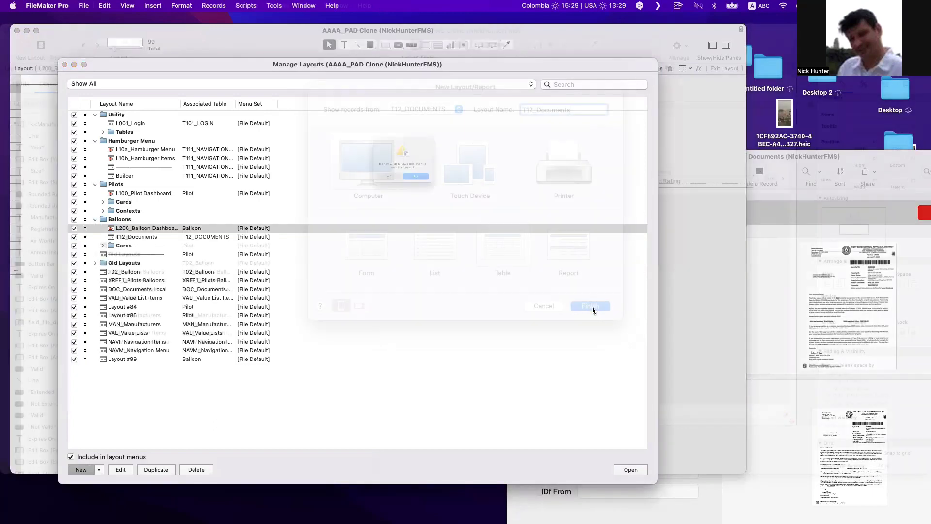
- Add all fields of the T12_DOCUMENTS table to the new layout's table view and return to its records
click(394, 193)
key(super+a)
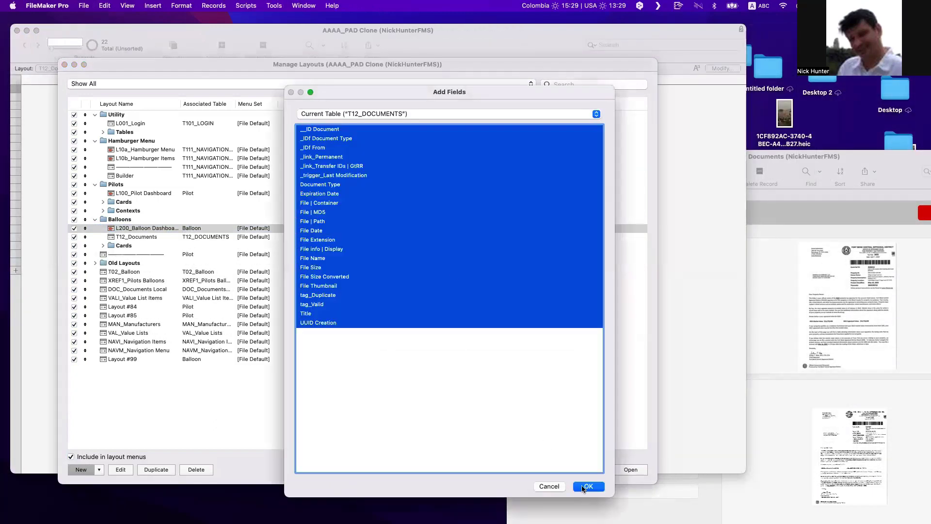
click(587, 487)
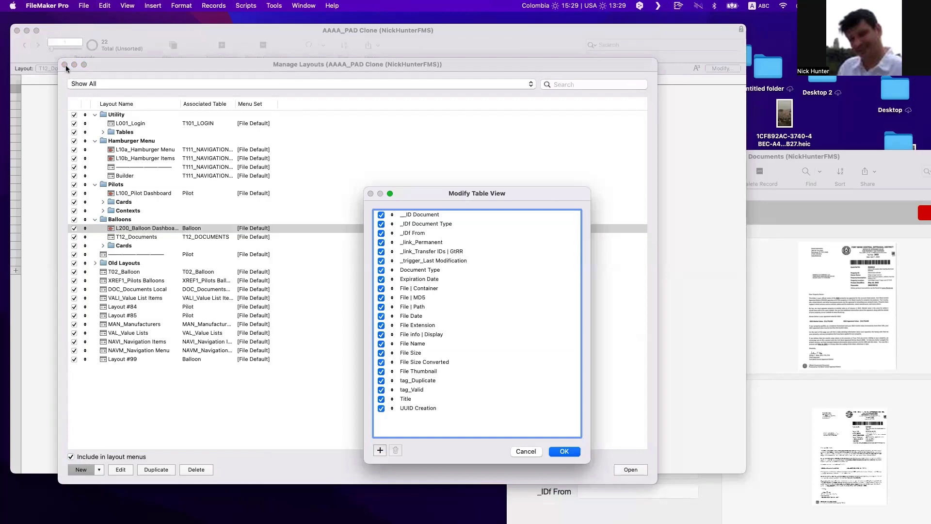
key(Return)
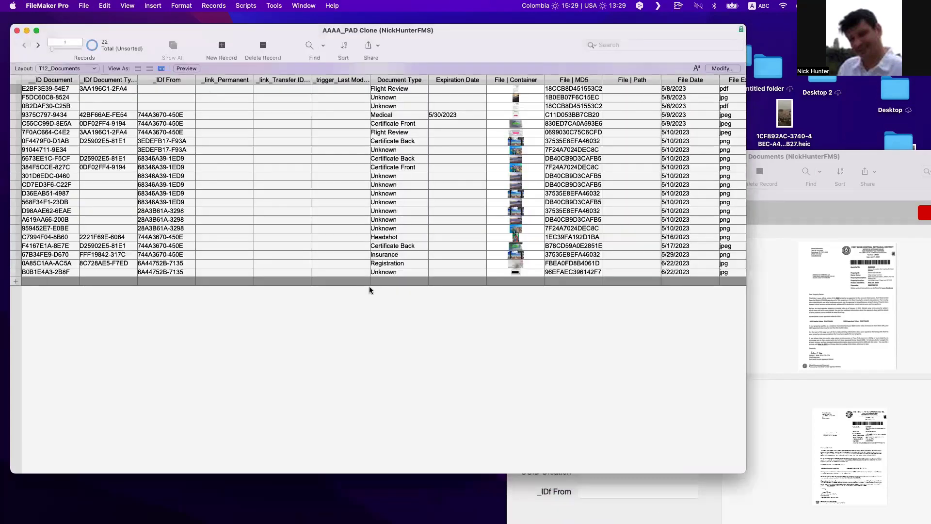
- Compare the records in the T12_Documents layout with those in the hosted Documents file's window
click(802, 186)
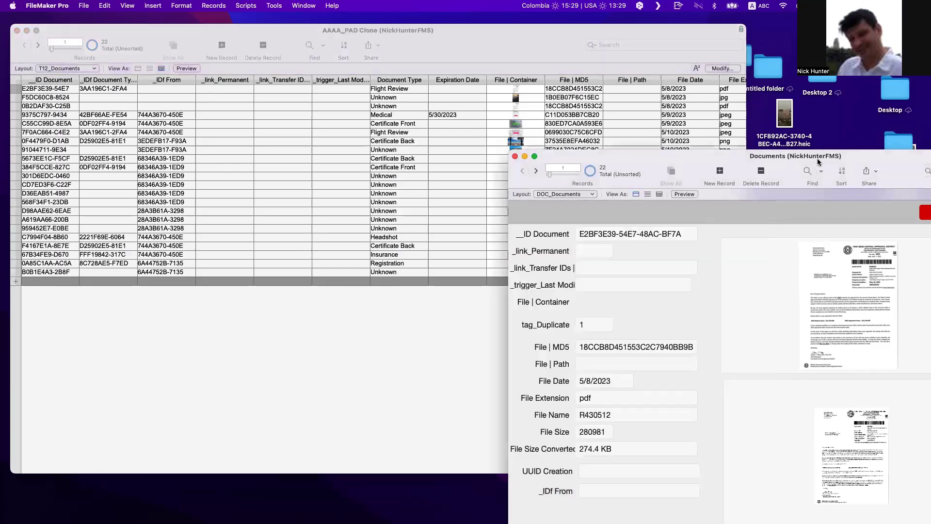
drag(817, 158, 818, 133)
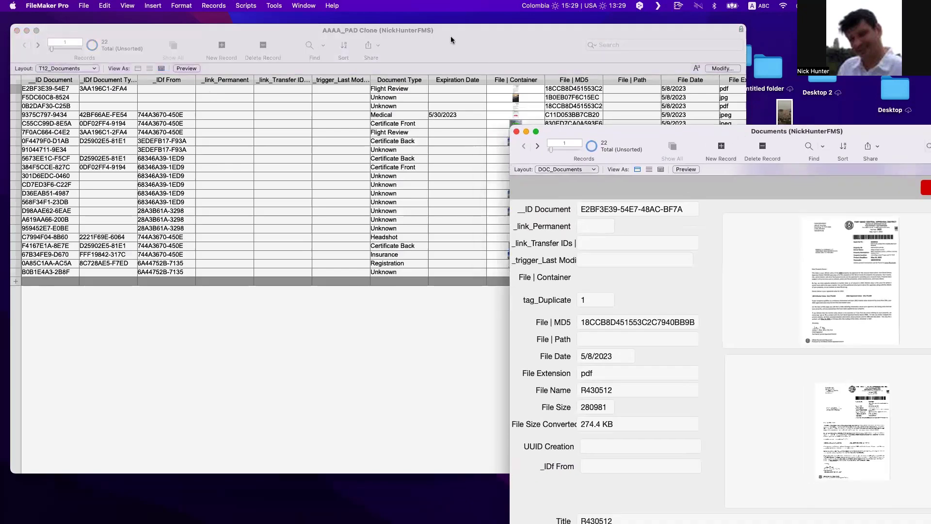
click(451, 40)
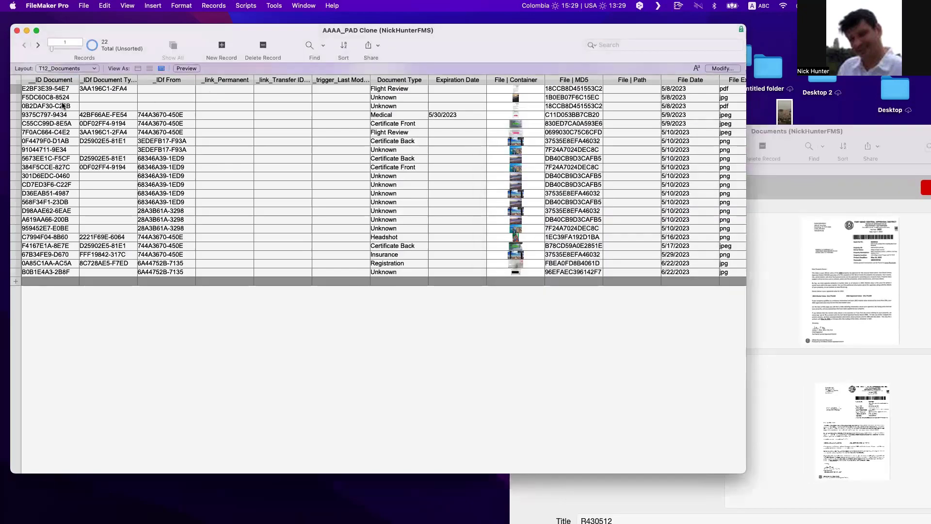
click(769, 272)
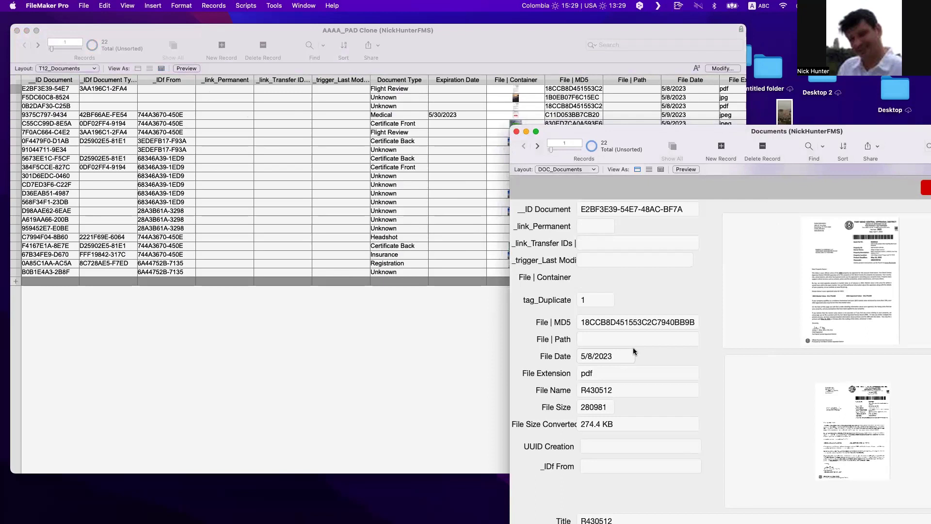
- Append aaaa to the Title of the first record, R430512, in the Documents file and commit the record
drag(701, 134, 694, 60)
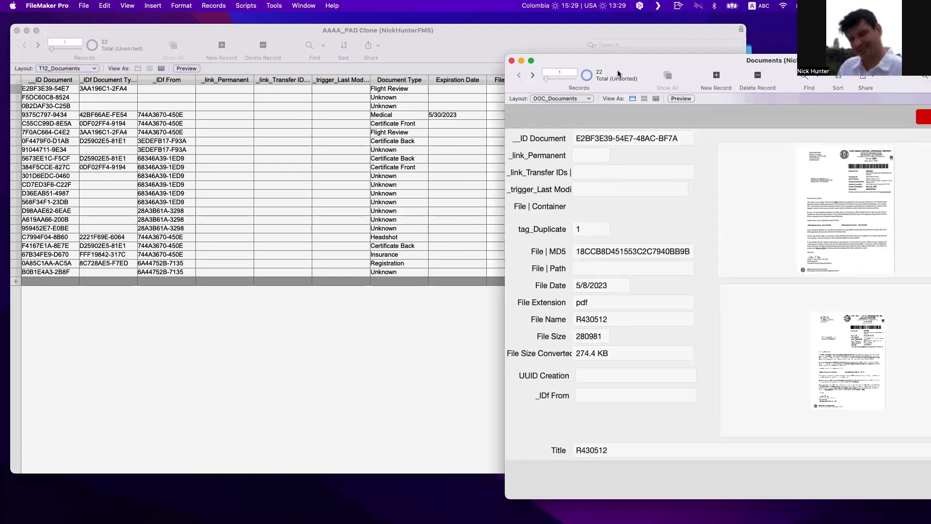
click(408, 99)
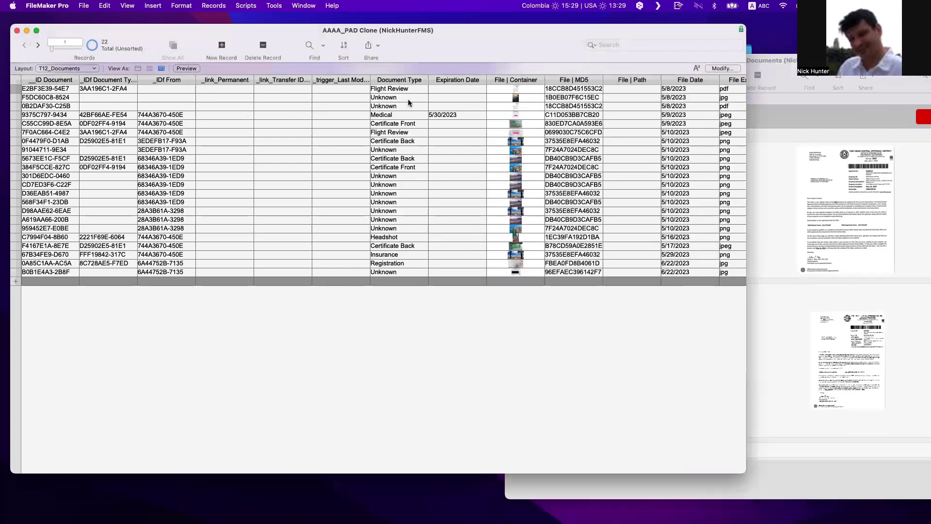
scroll(408, 99, right, 10)
scroll(408, 99, right, 5)
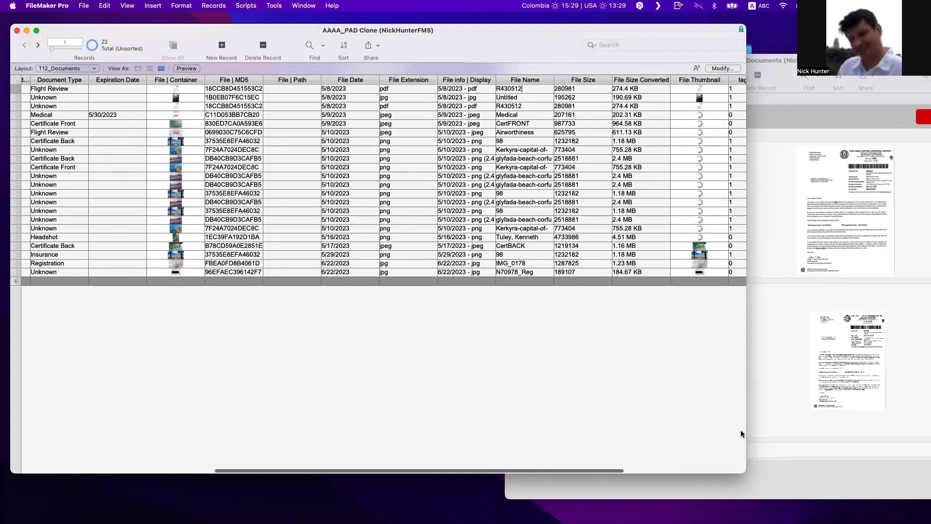
click(635, 485)
click(617, 450)
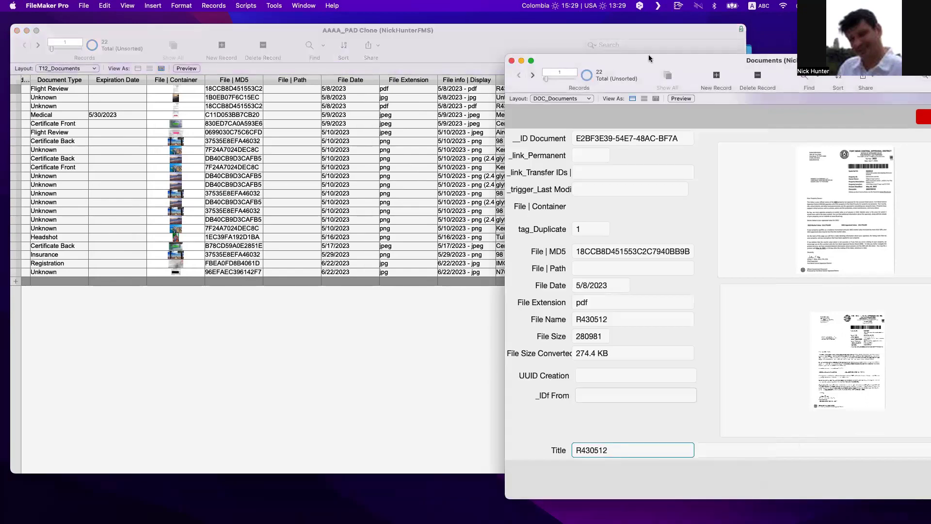
drag(635, 59, 601, 116)
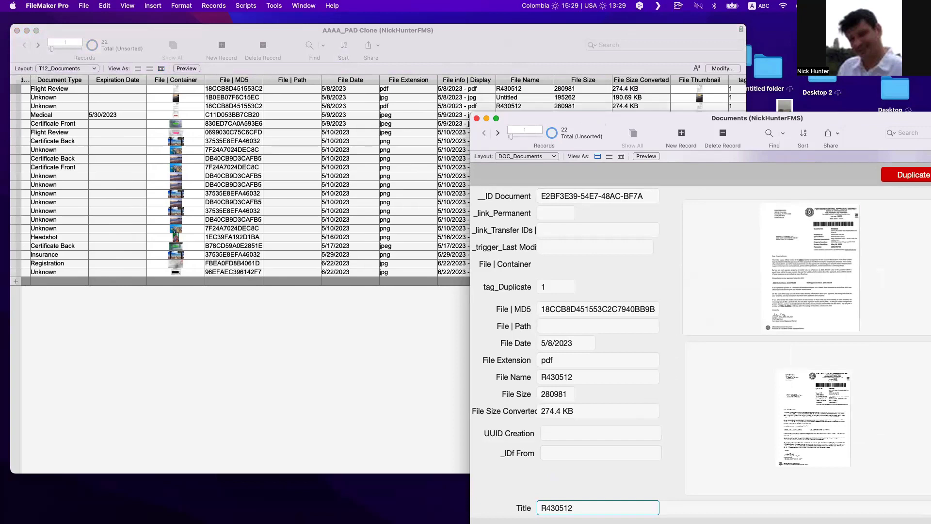
text(aaaa)
click(678, 487)
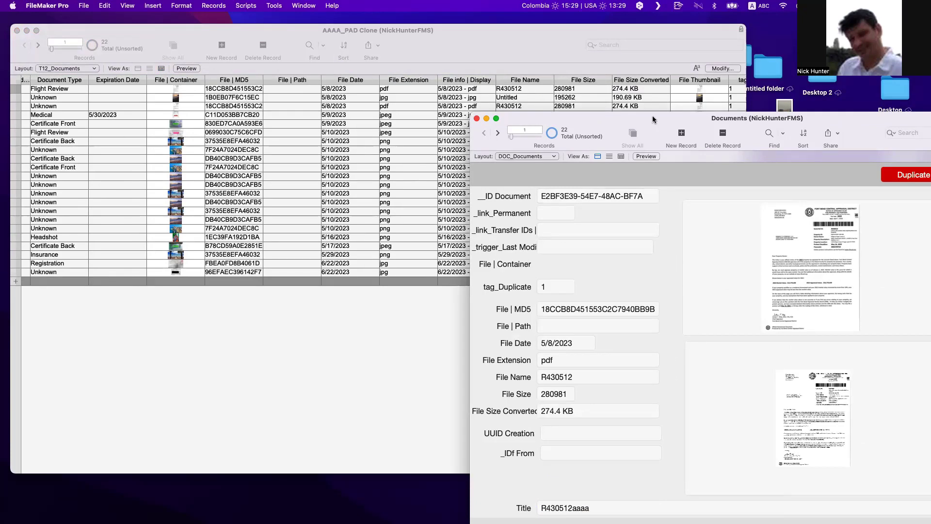
- Remove aaaa from the first record's Title in AAAA_PAD Clone's T12_Documents table and check the same Title in the Documents file
scroll(612, 96, right, 8)
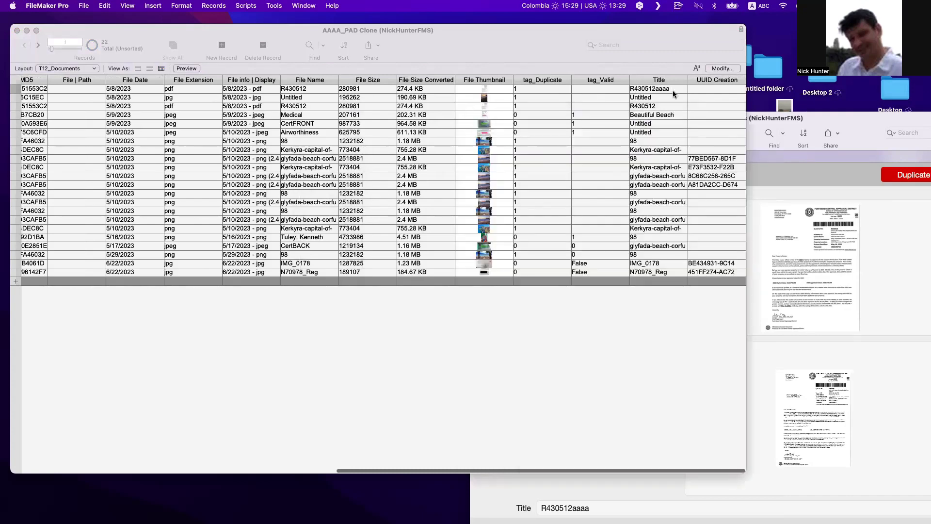
click(671, 90)
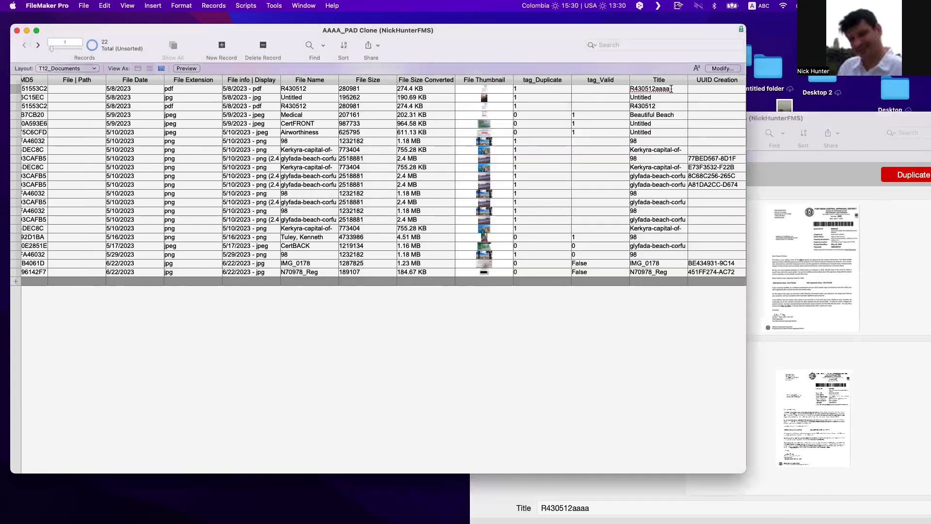
key(BackSpace)
key(BackSpace)
key(BackSpace)
key(BackSpace)
click(581, 493)
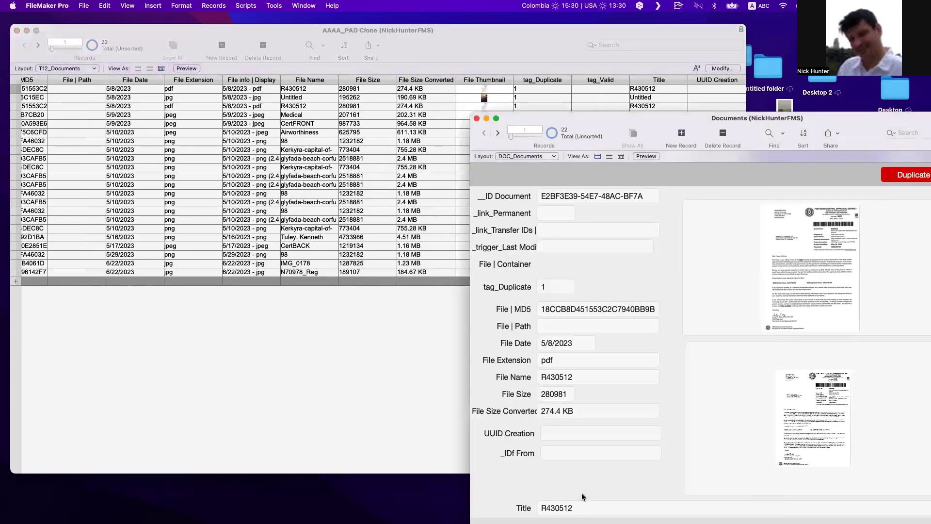
- Check in the T12_Documents layout's setup which table occurrence it shows records from, and switch to the Documents file's window
click(392, 346)
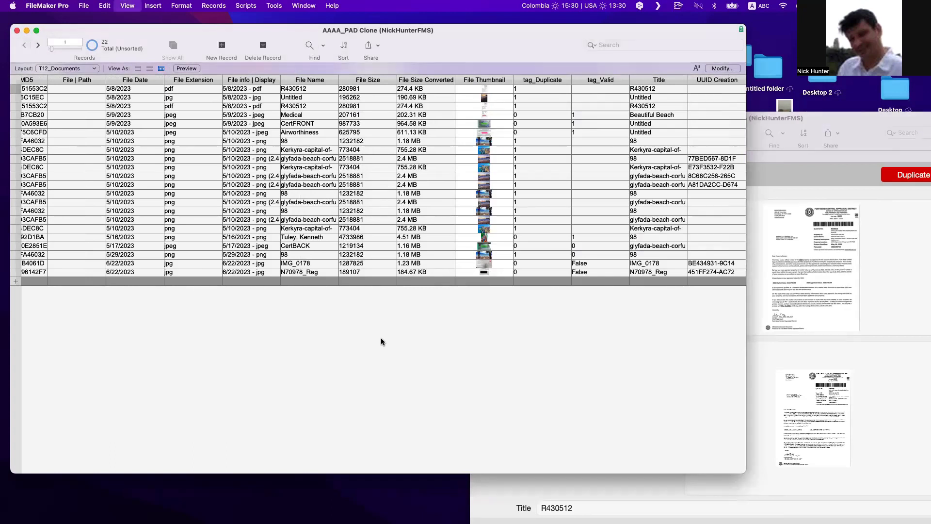
key(super+l)
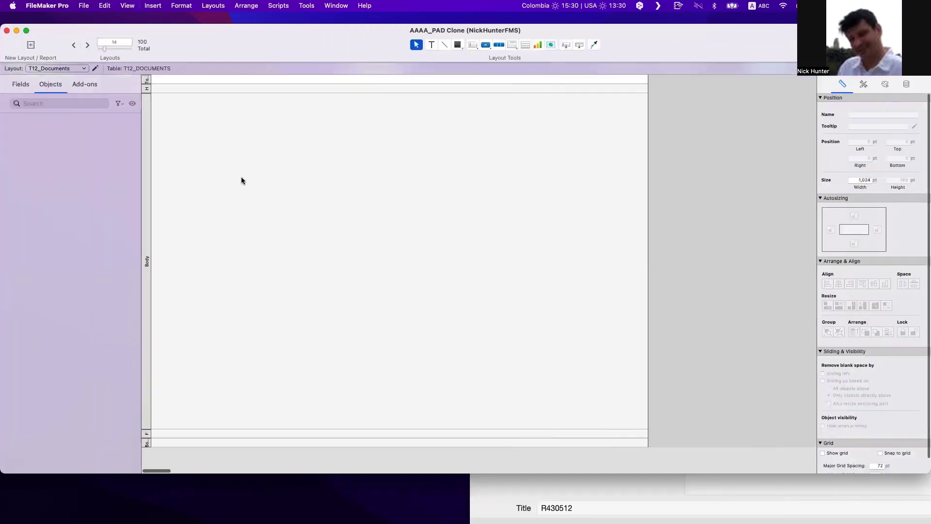
click(96, 69)
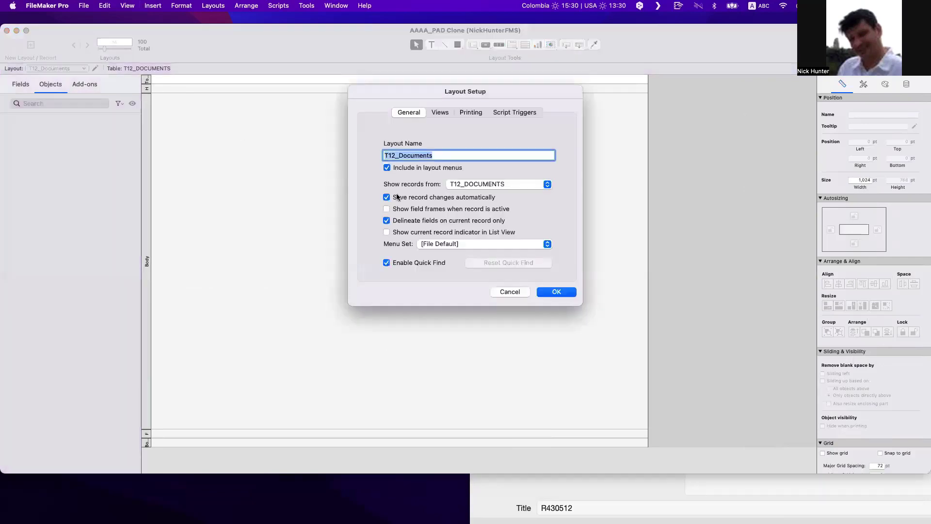
click(500, 185)
click(461, 182)
key(Escape)
click(653, 485)
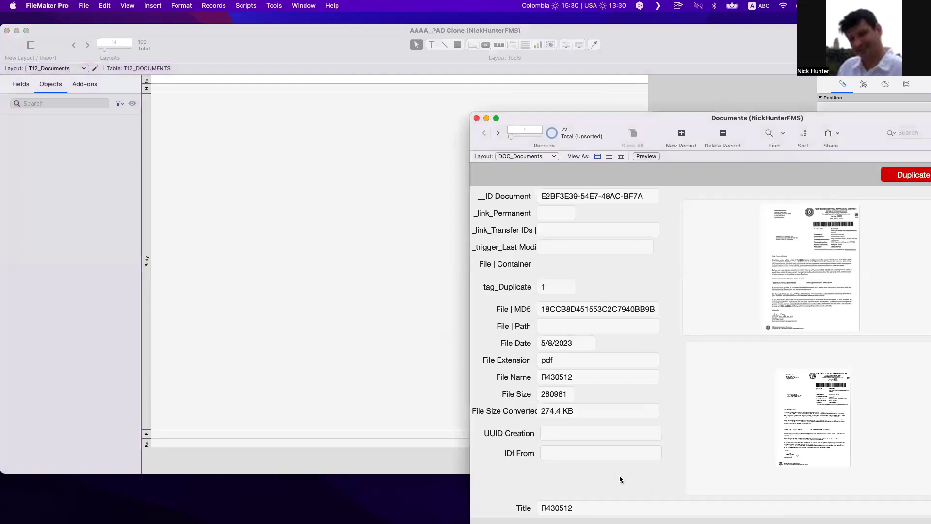
- View the relationships graph in AAAA_PAD Clone's database definition and leave it without changes
click(326, 275)
key(super+shift+d)
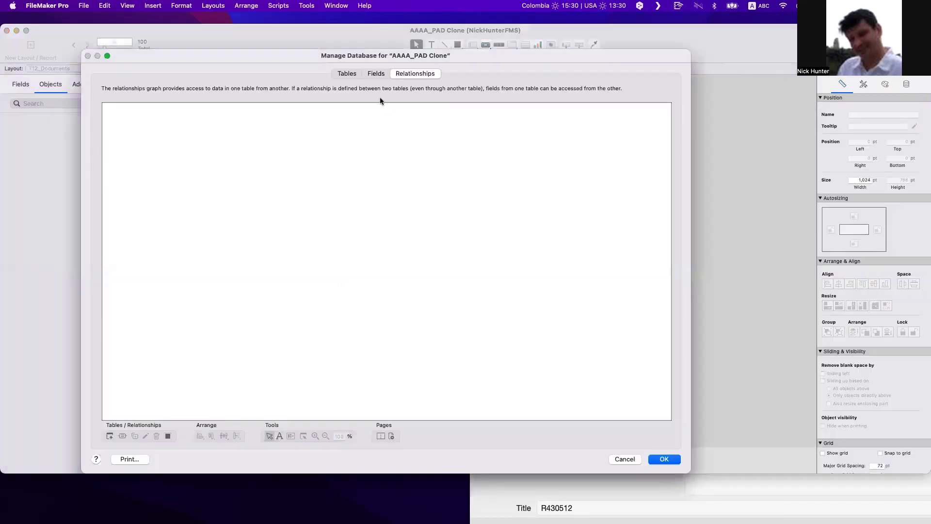
key(Escape)
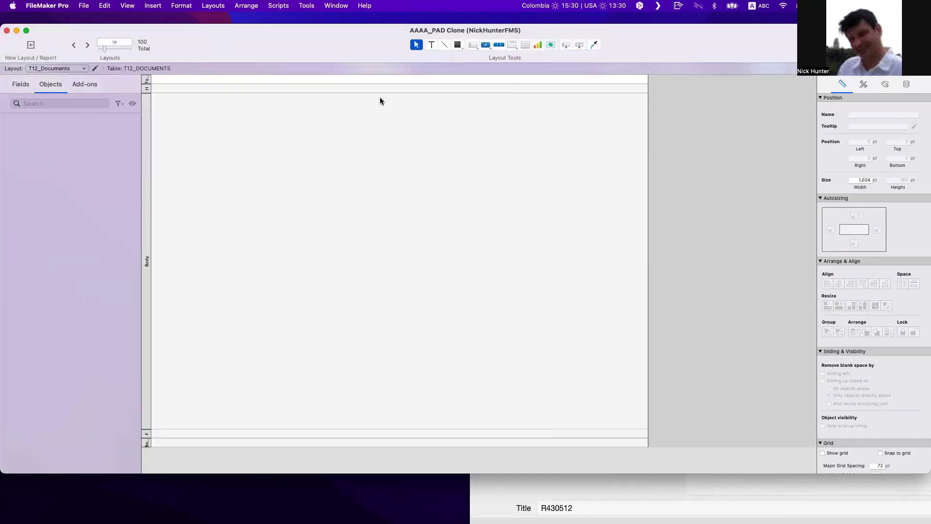